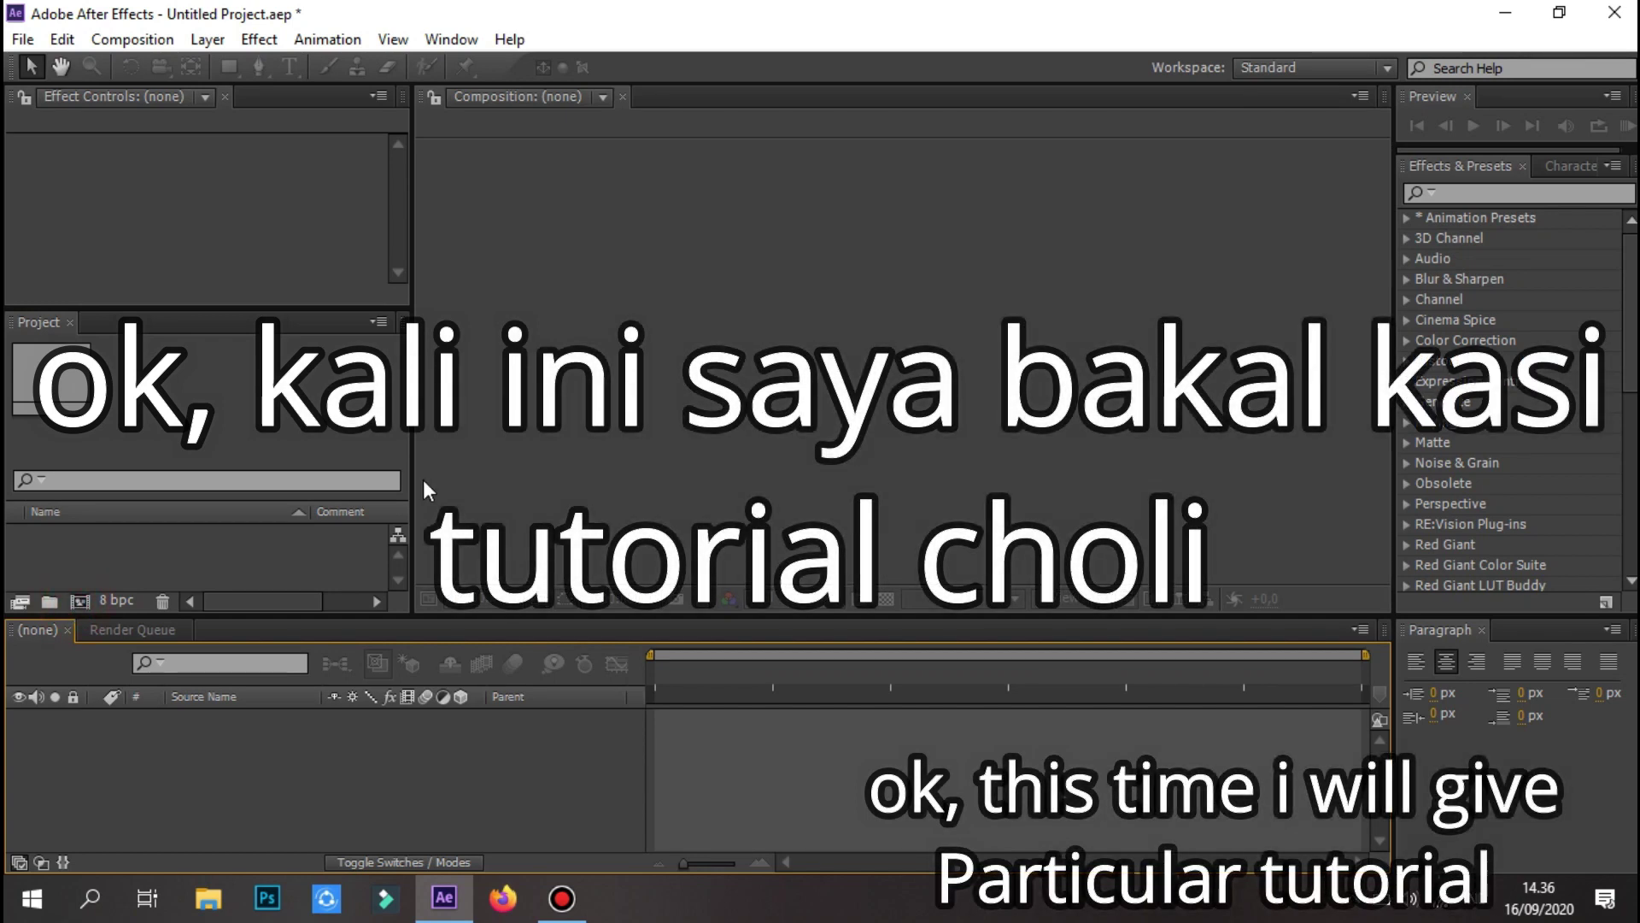
- Create a new HDV/HDTV 720 composition, Comp 1, at 1280×720
click(79, 601)
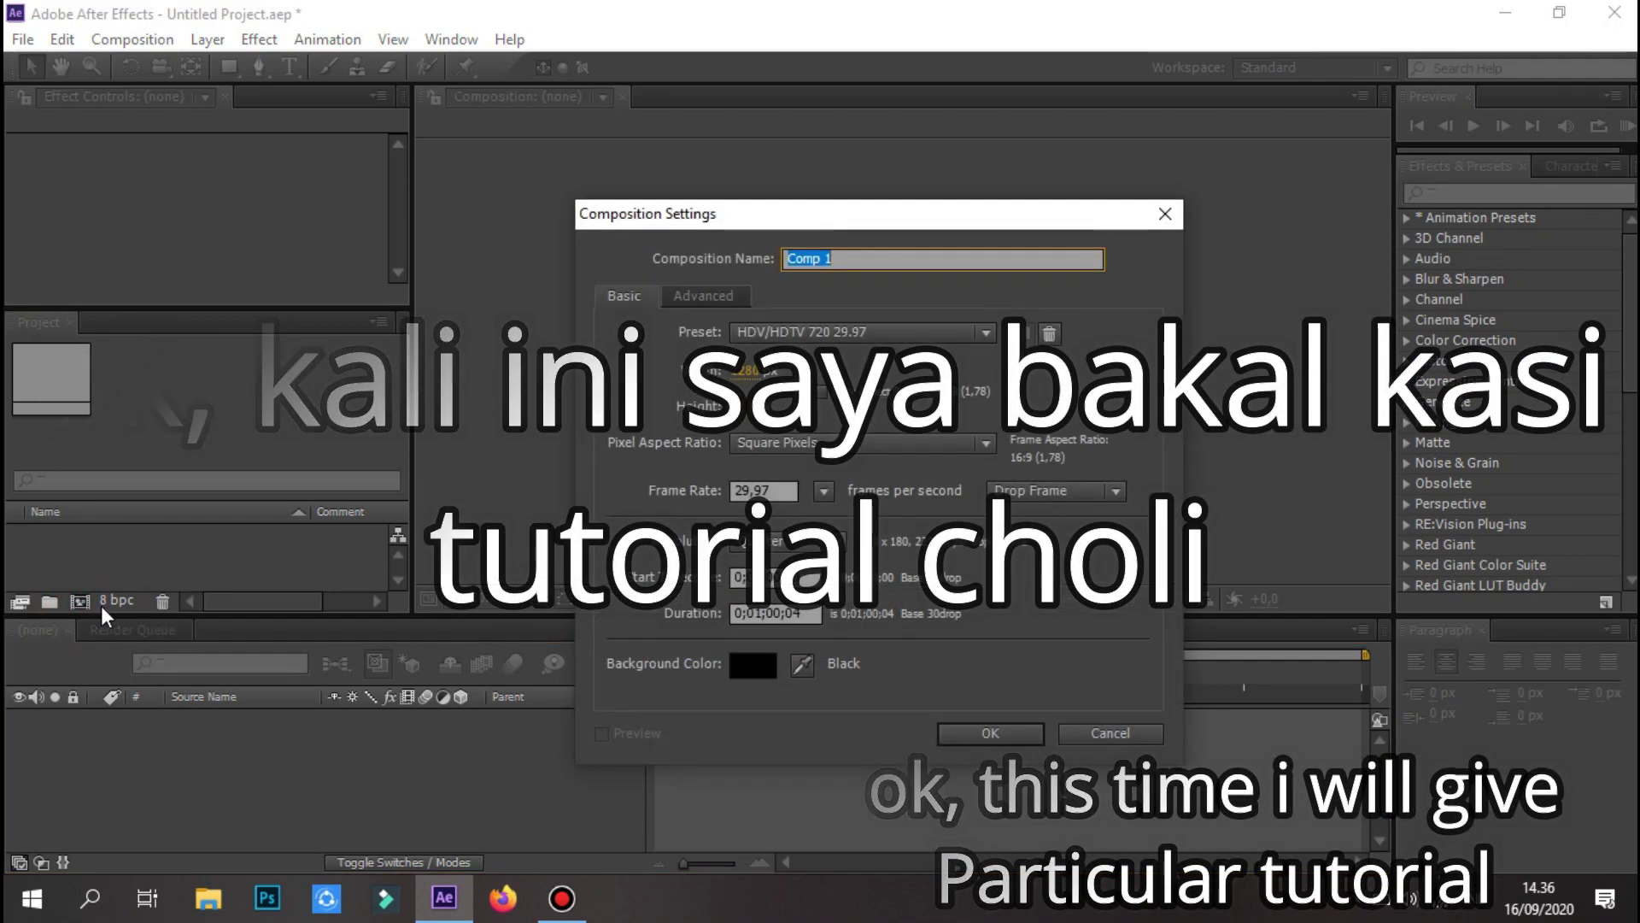
click(957, 732)
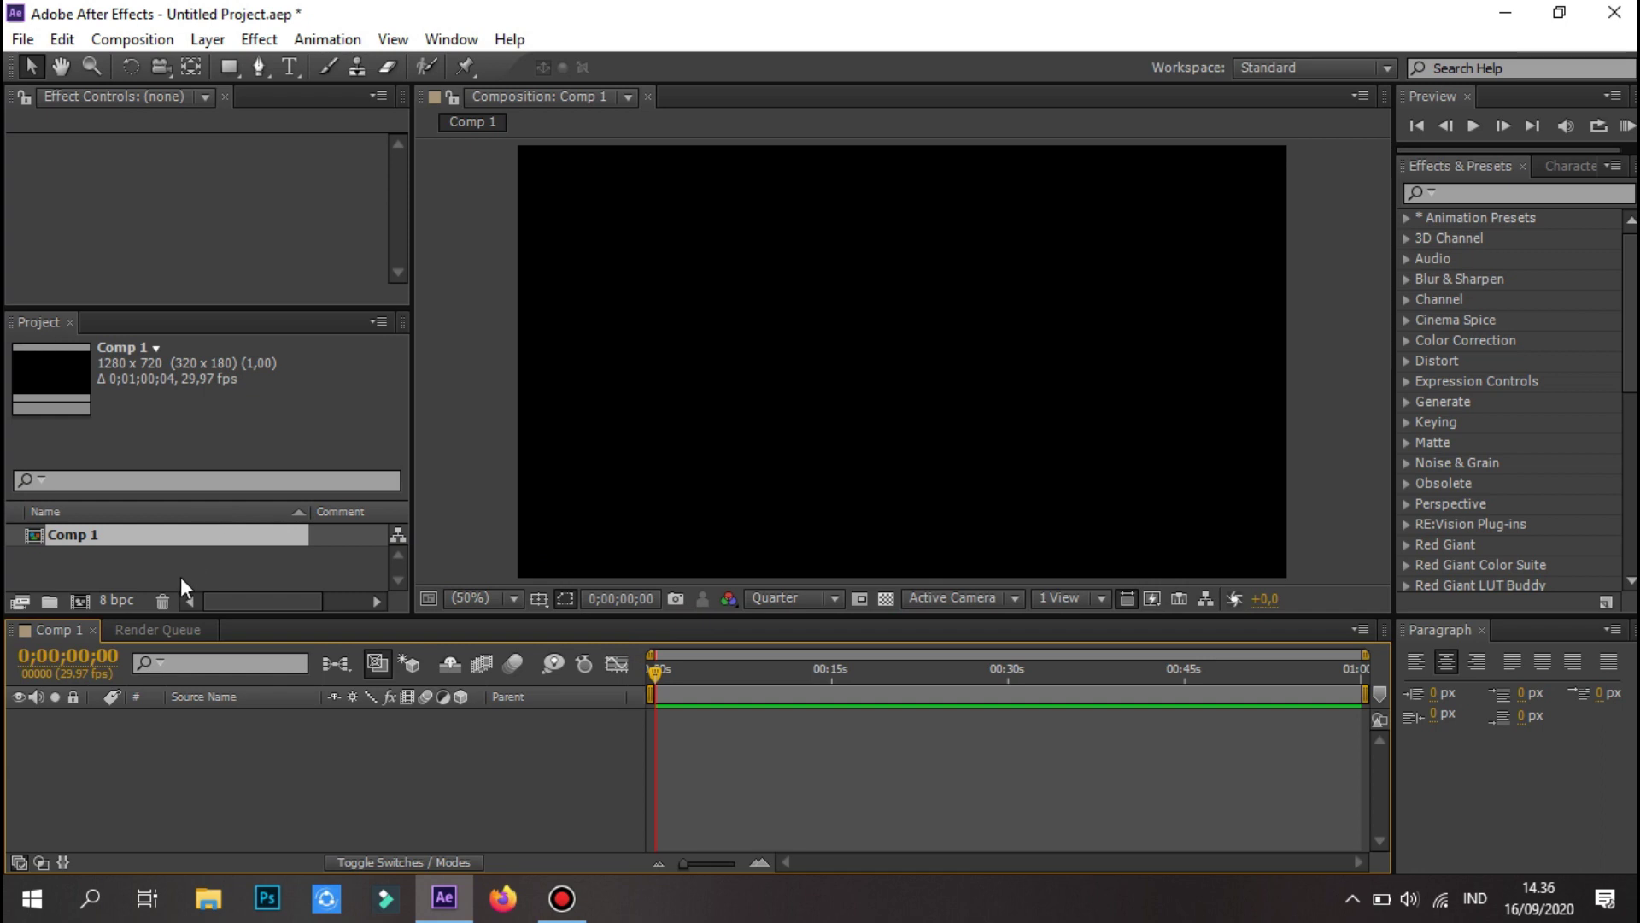
drag(272, 308, 272, 230)
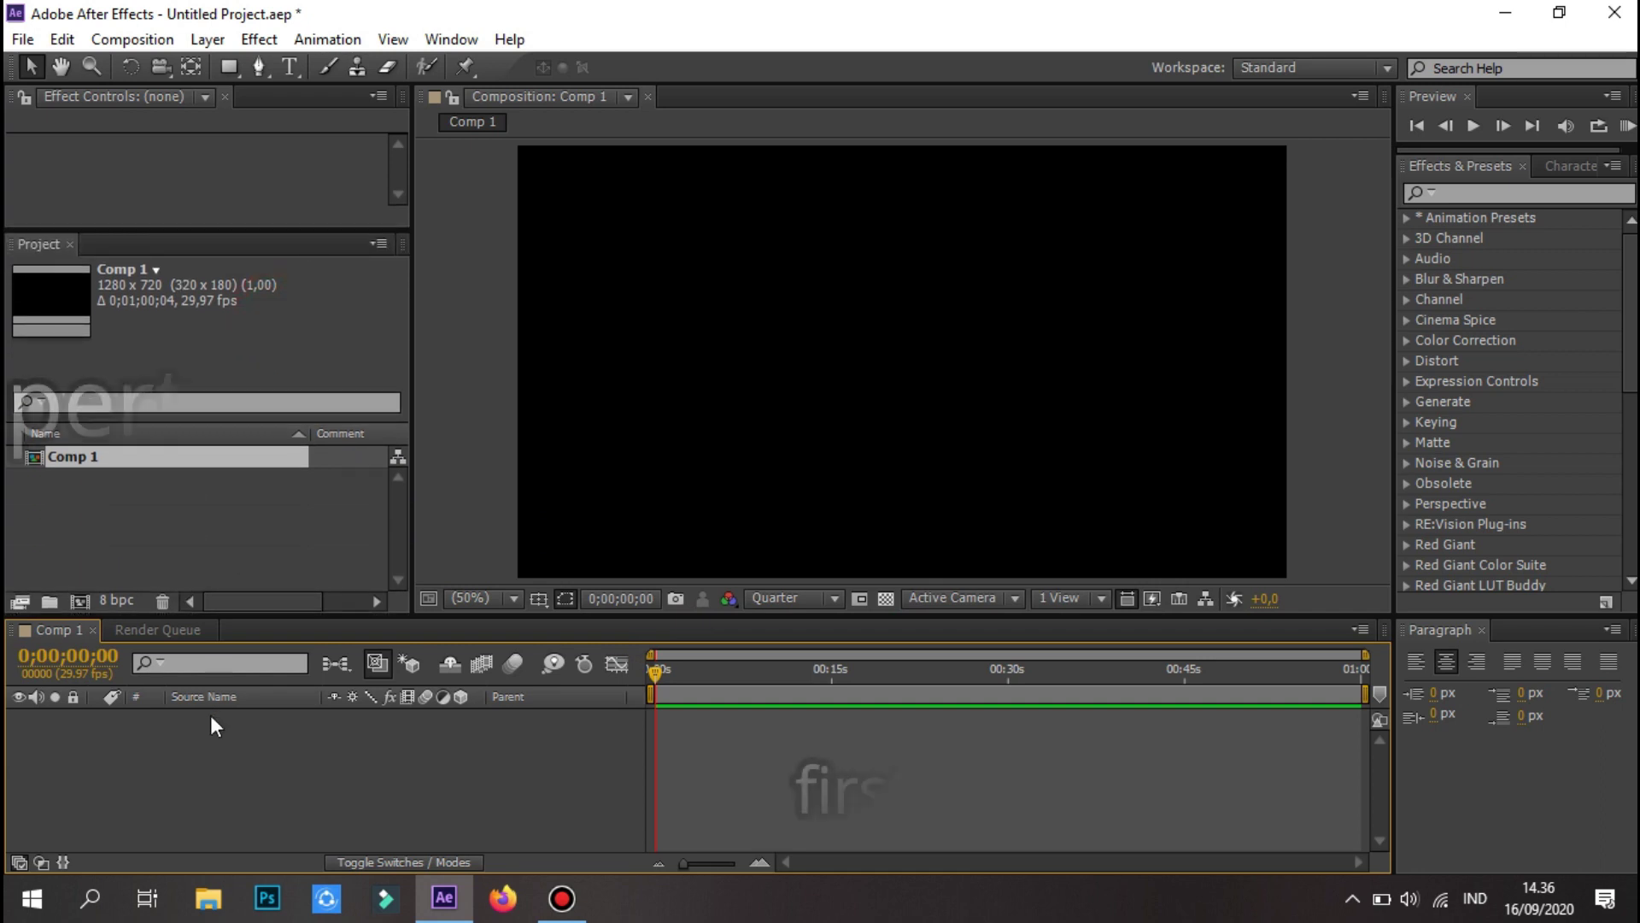
- Add a full-size black solid layer, Black Solid 1, to Comp 1
right_click(203, 752)
mouse_move(257, 498)
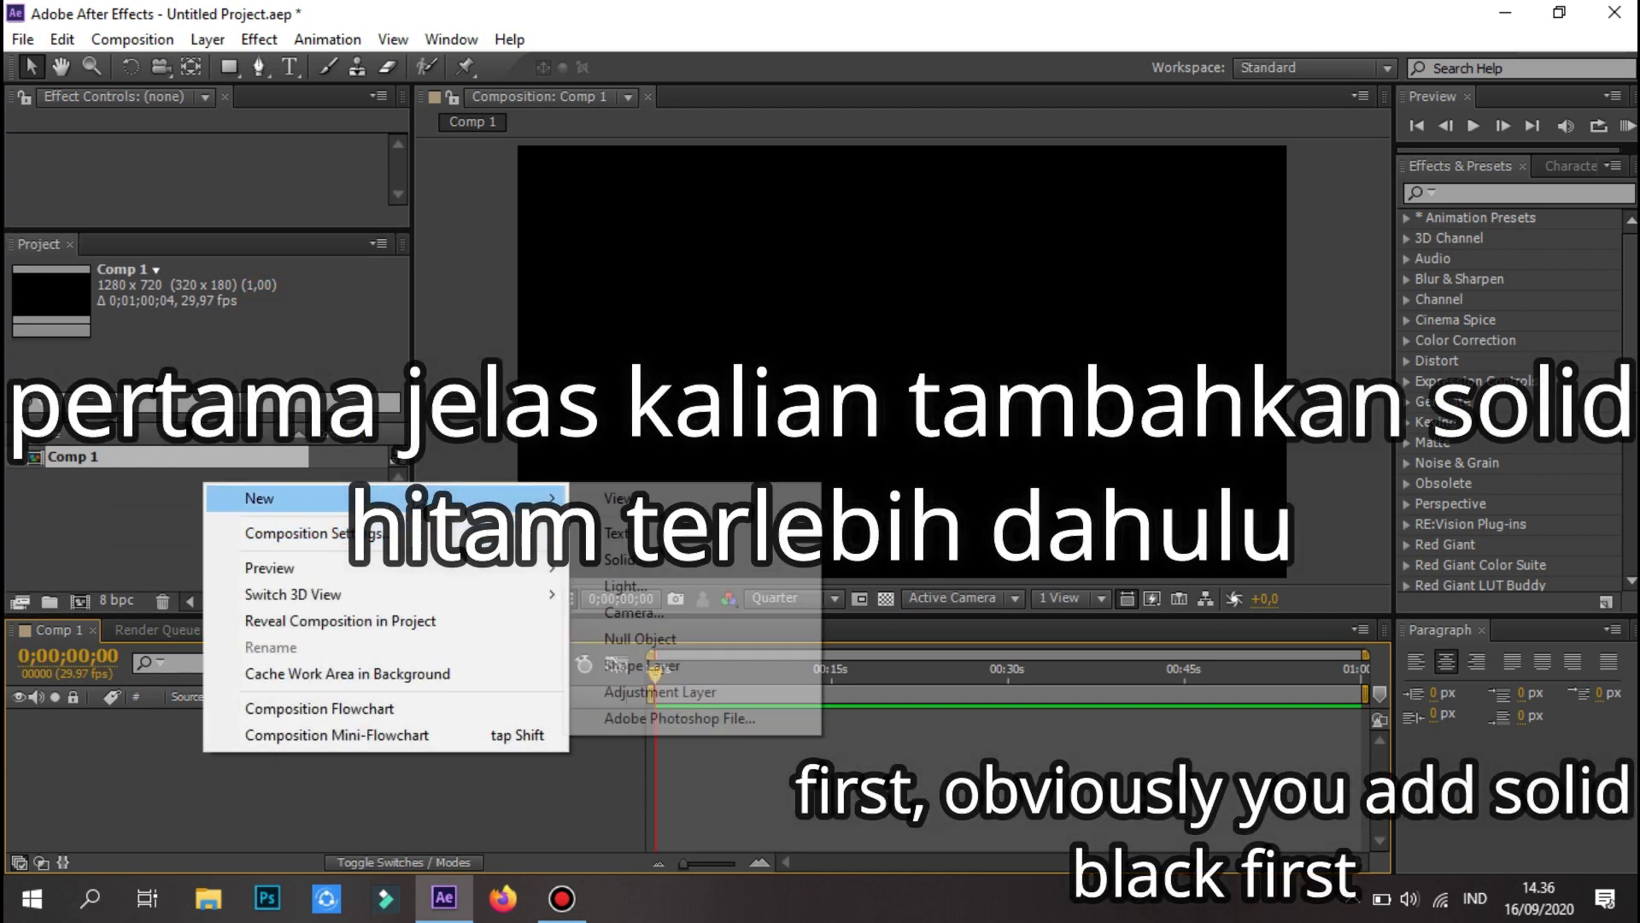
click(607, 559)
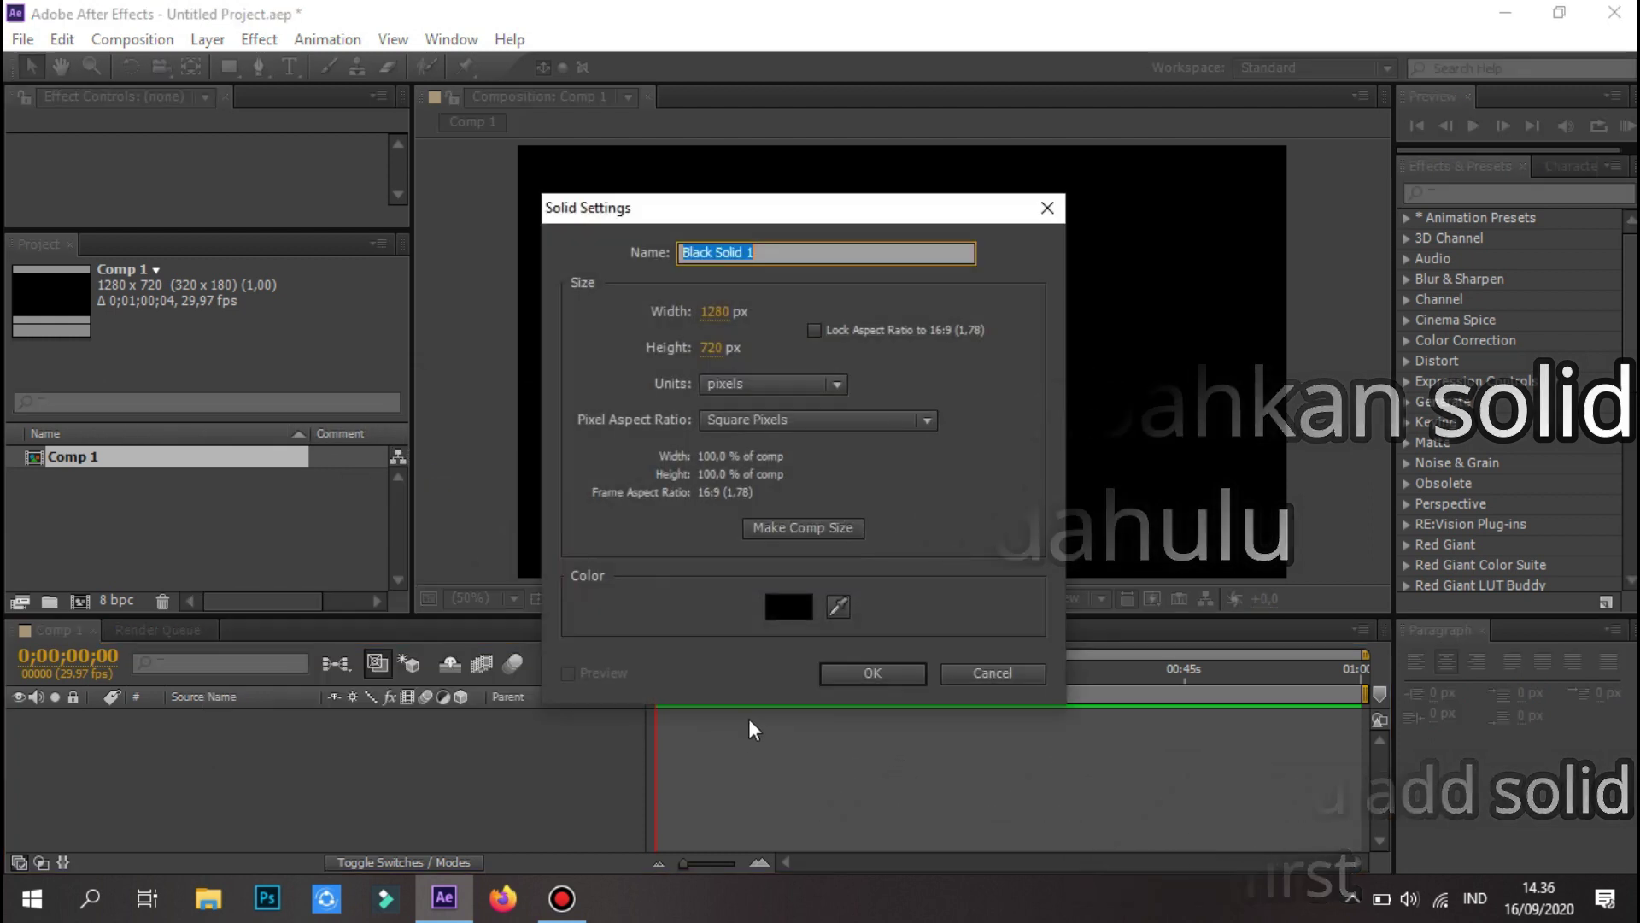
click(858, 679)
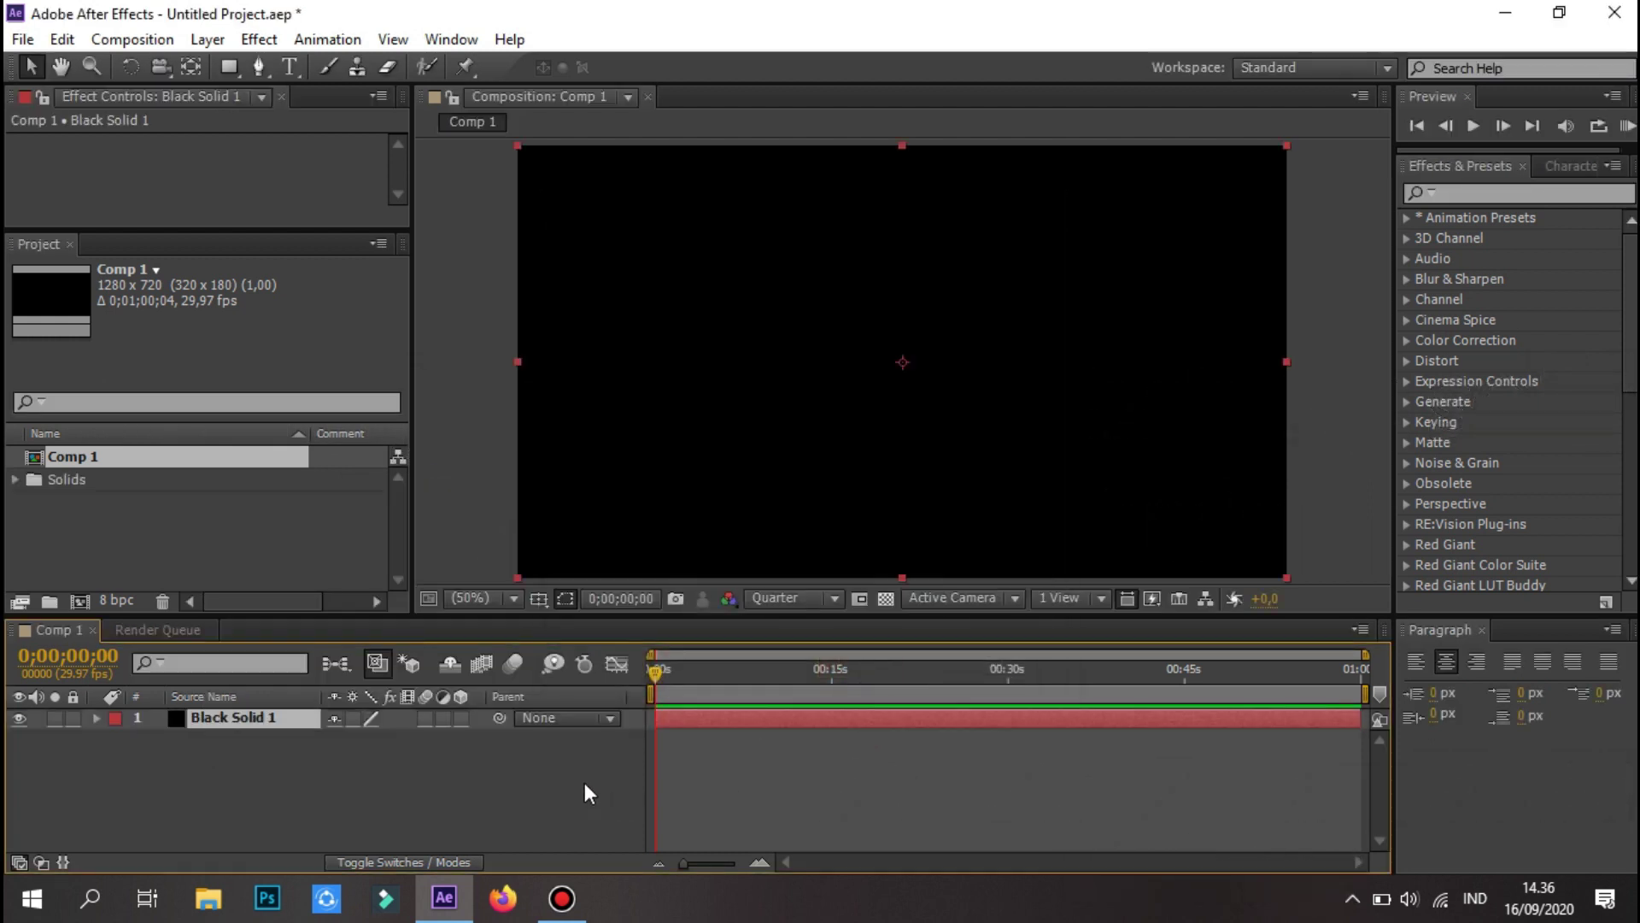
- Move the work-area start later and its end to about 20 seconds, then preview it
drag(649, 698, 778, 708)
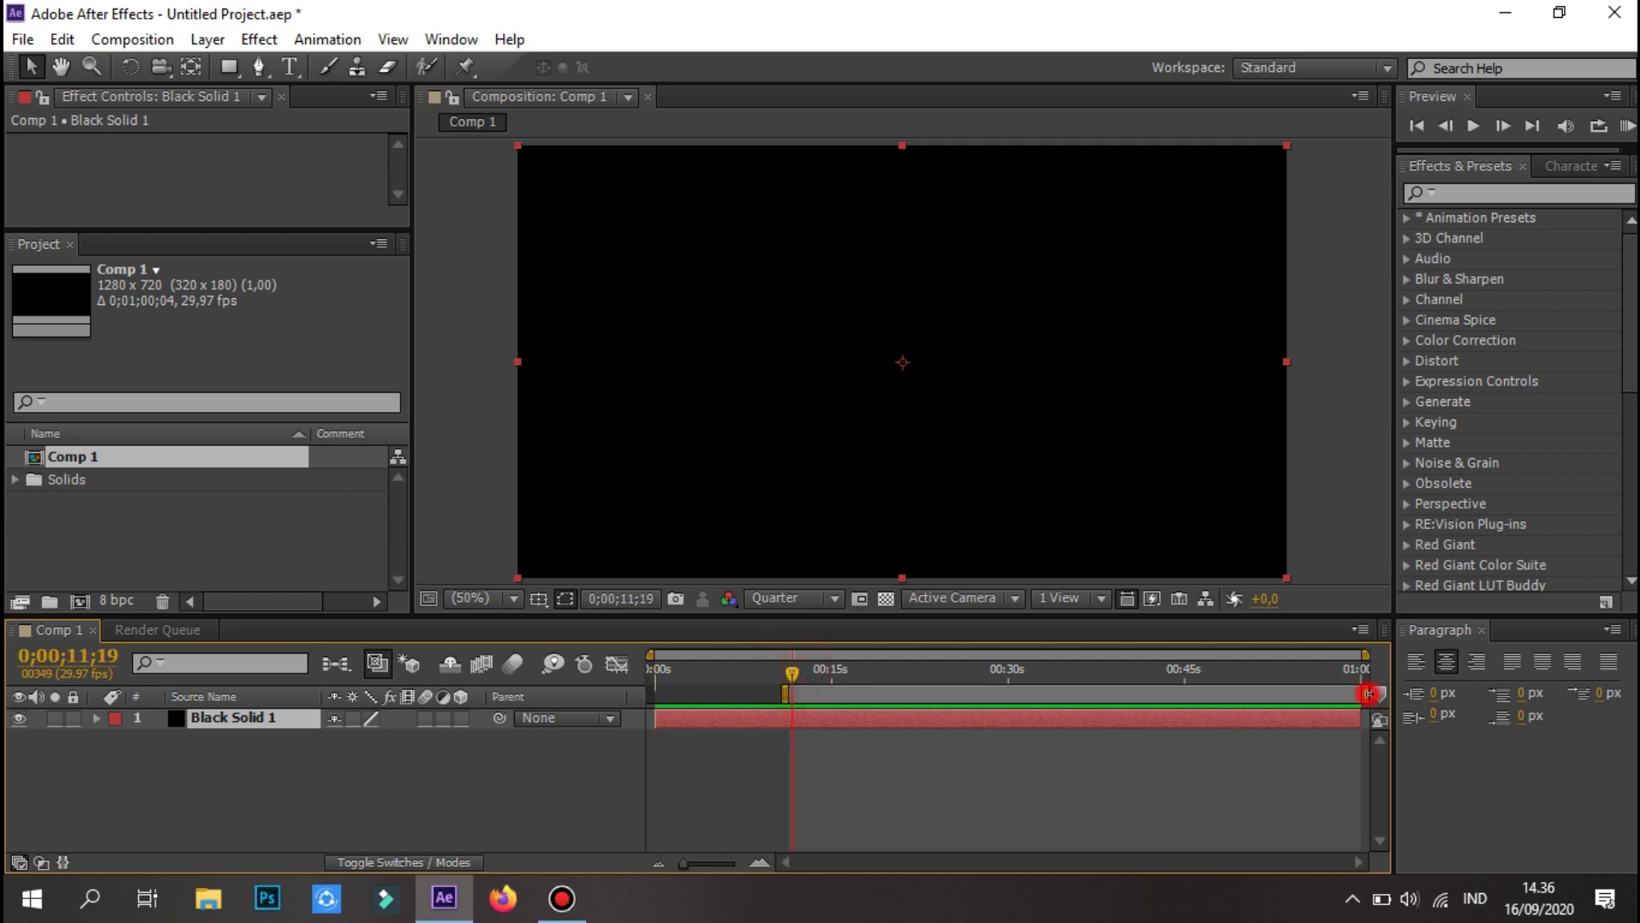
drag(1367, 693, 829, 694)
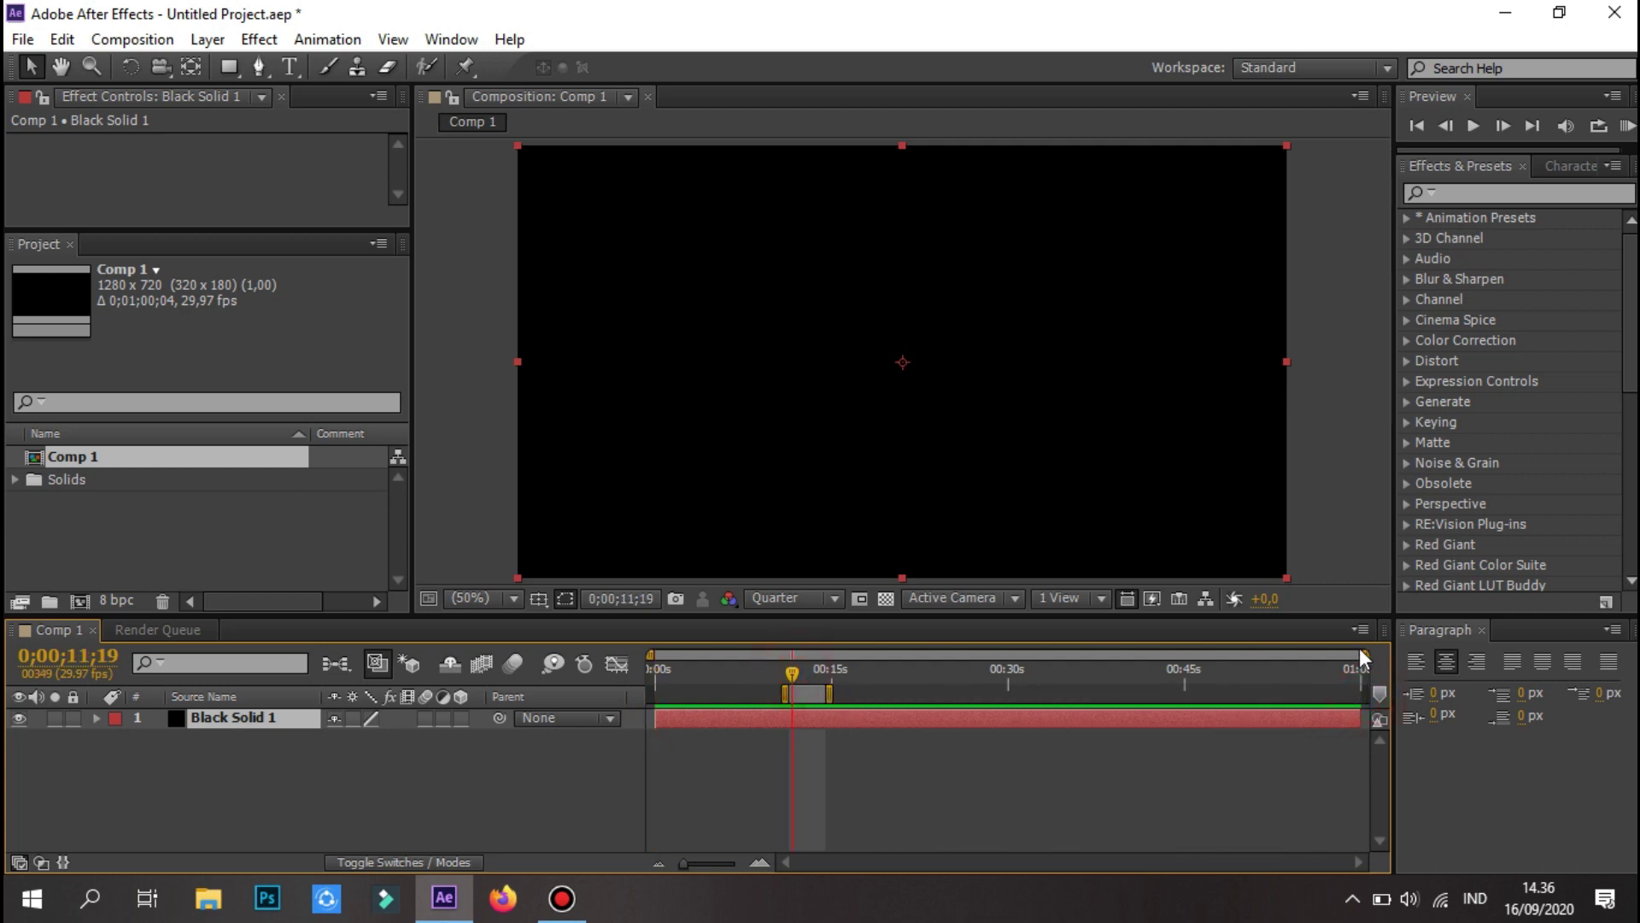
scroll(712, 678, up, 5)
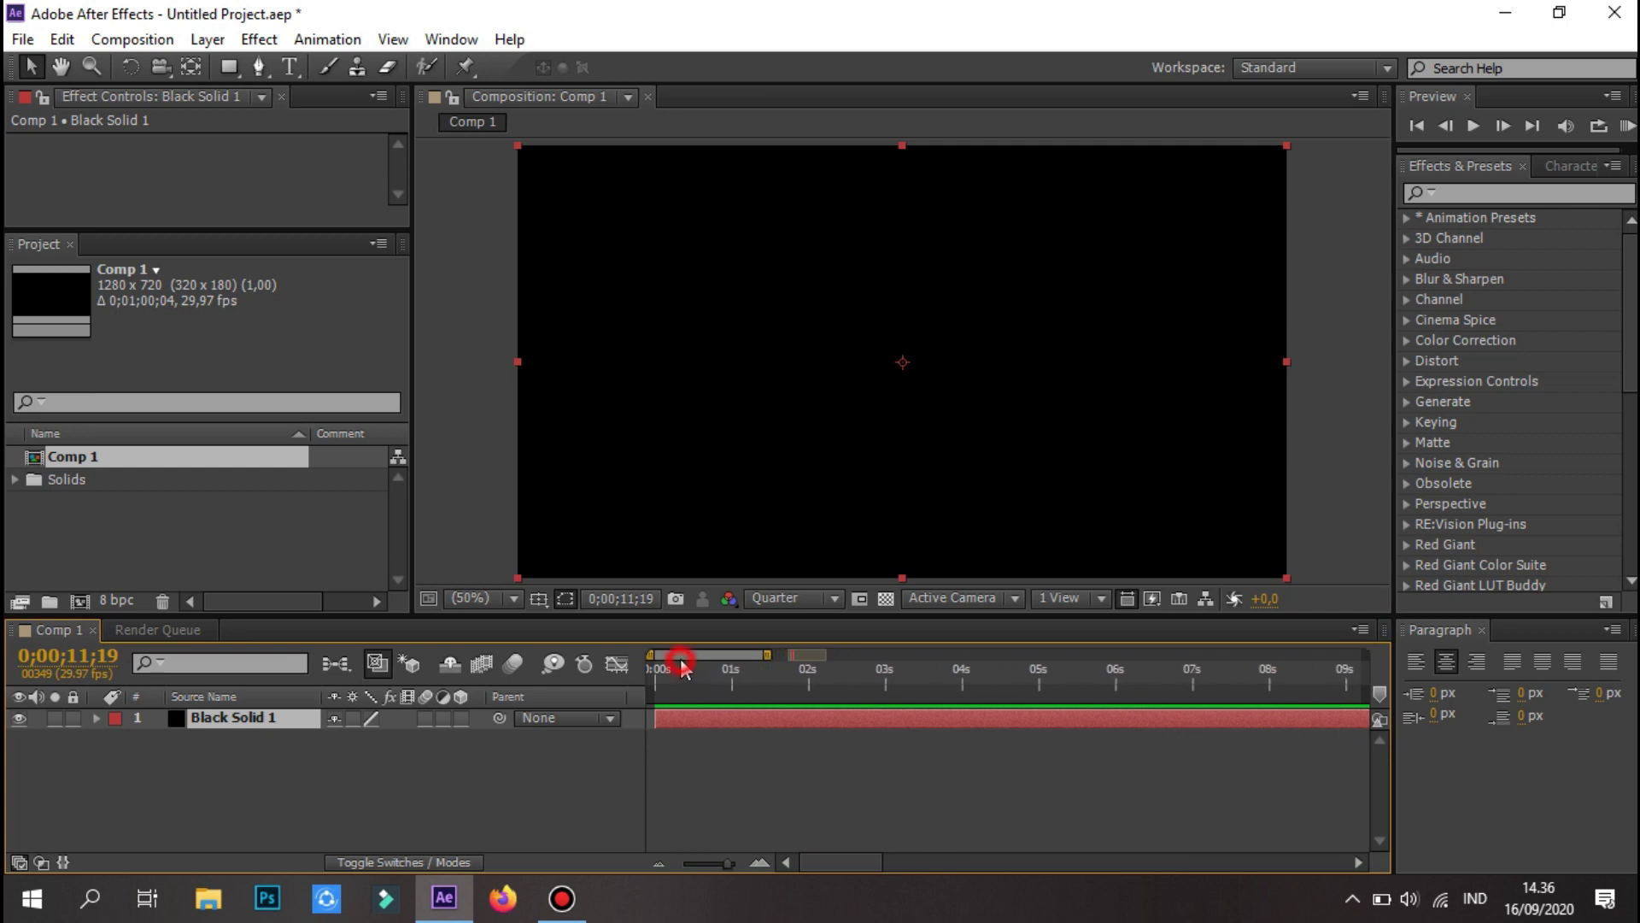
drag(681, 660, 866, 634)
click(1627, 126)
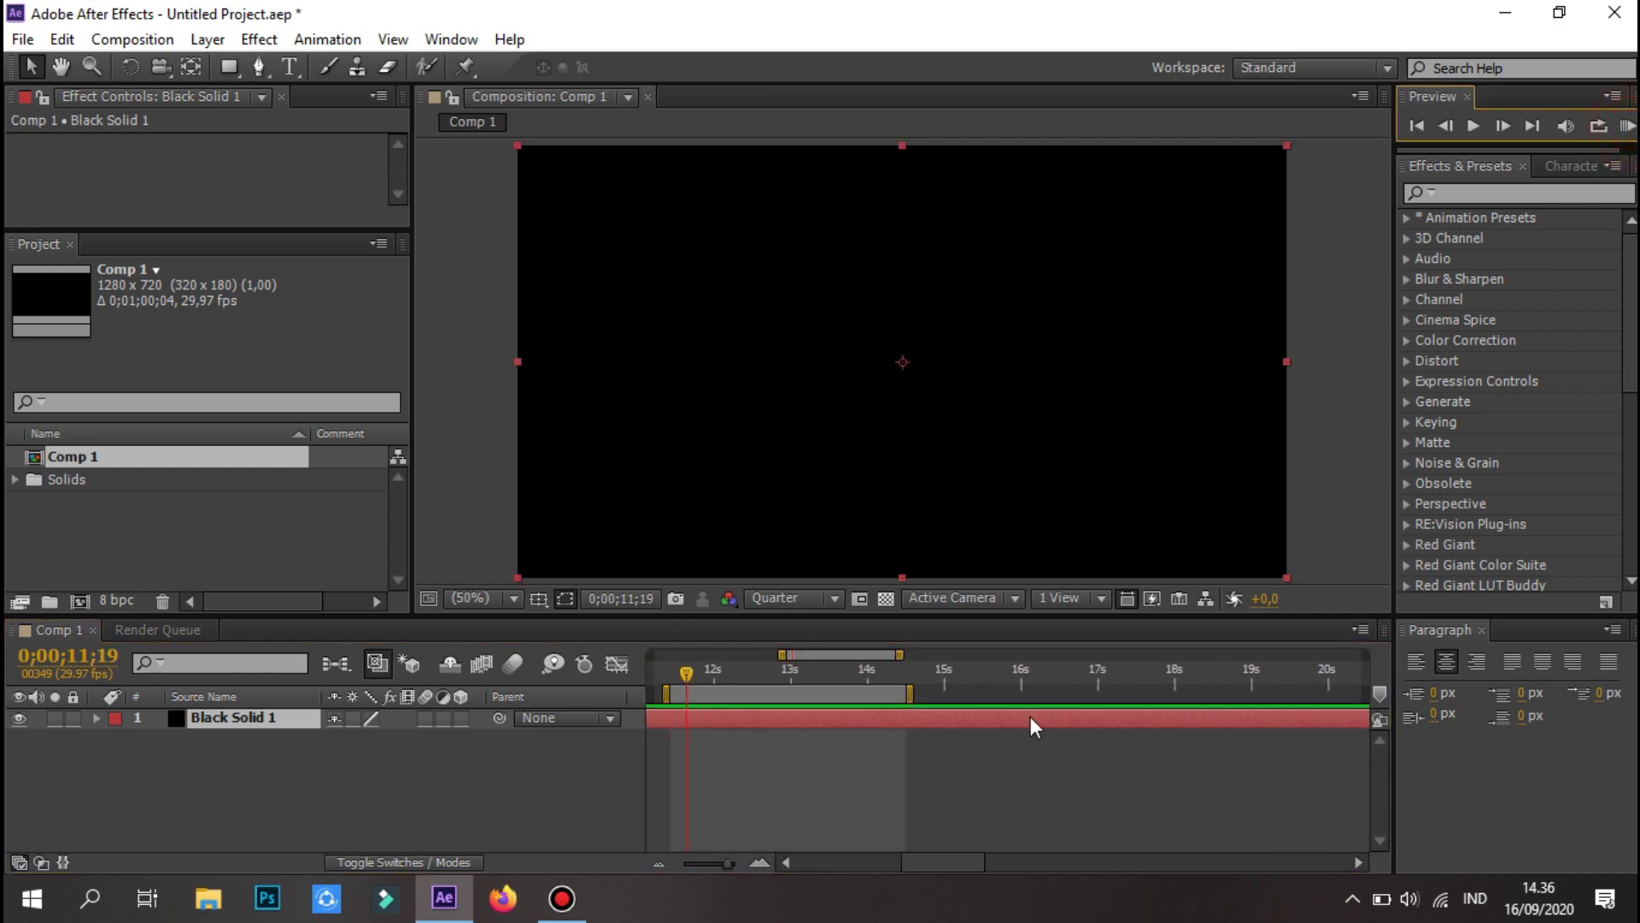
- Extend the work-area end to about 16.7 seconds and zoom the timeline in
drag(910, 694, 1074, 693)
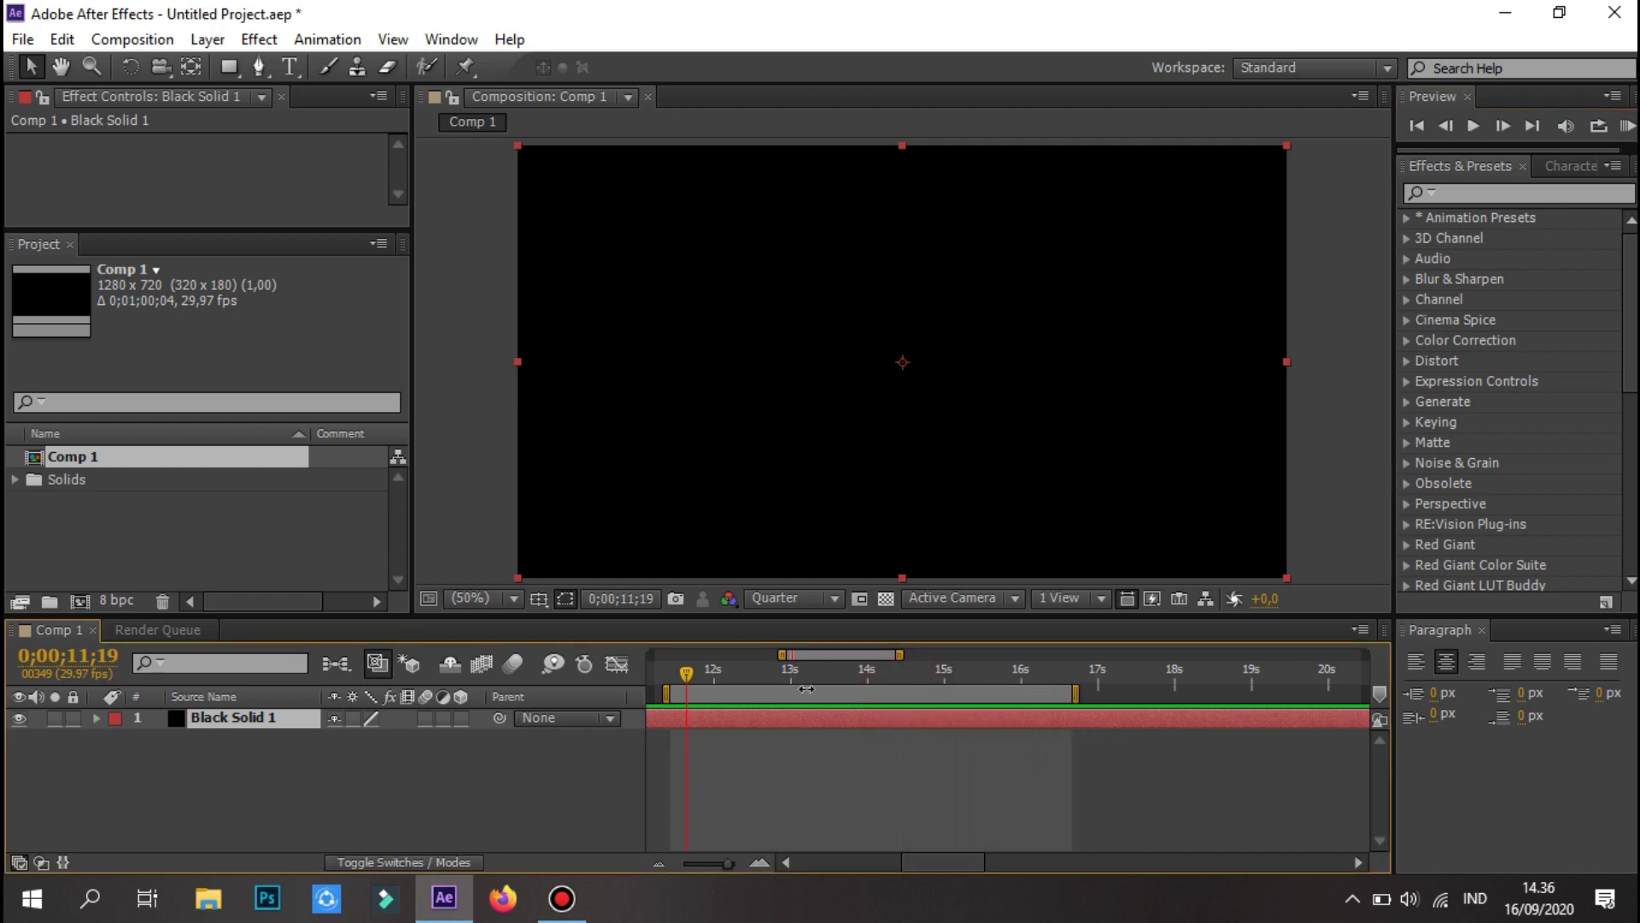
click(762, 859)
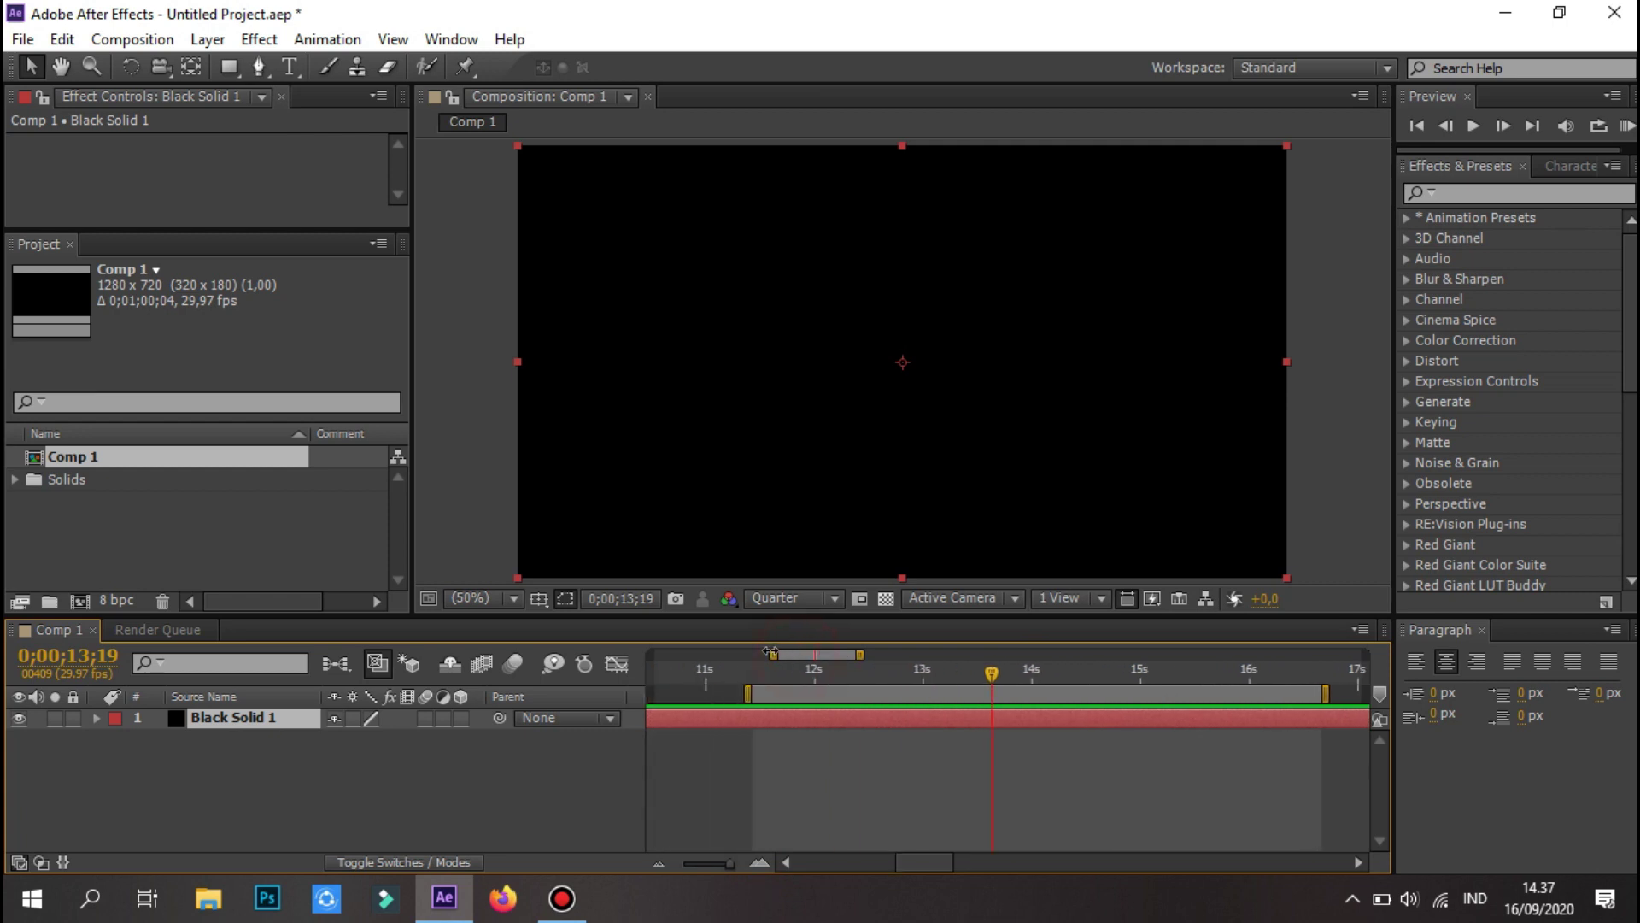
click(1483, 196)
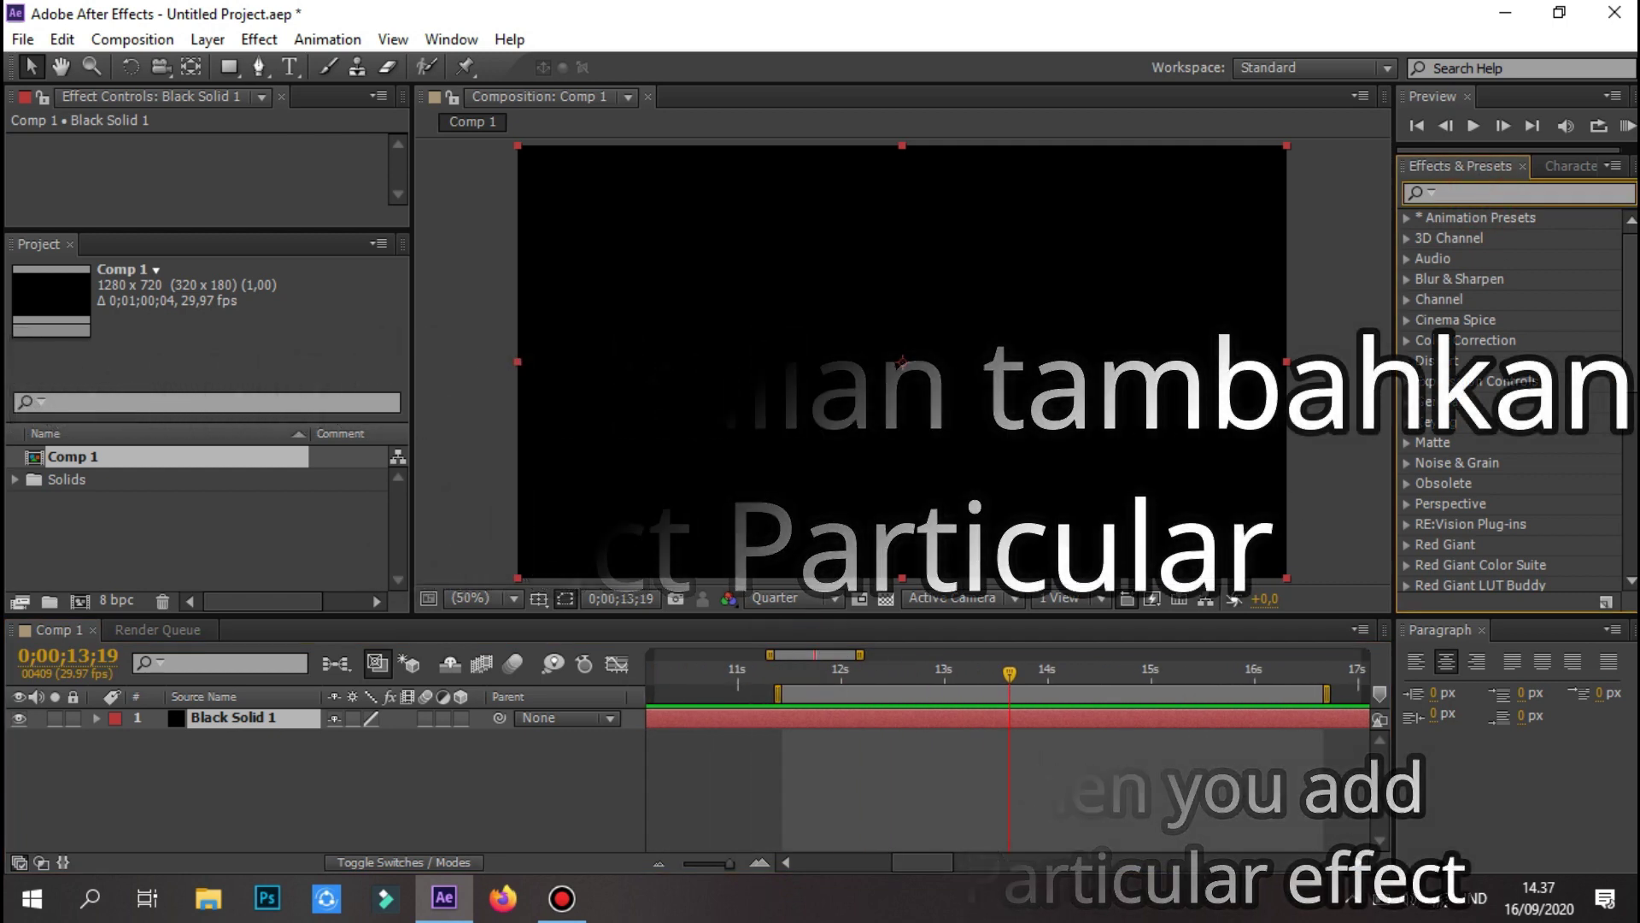
- Search Effects & Presets for 'particula' and apply Trapcode Particular to Black Solid 1
text(parti)
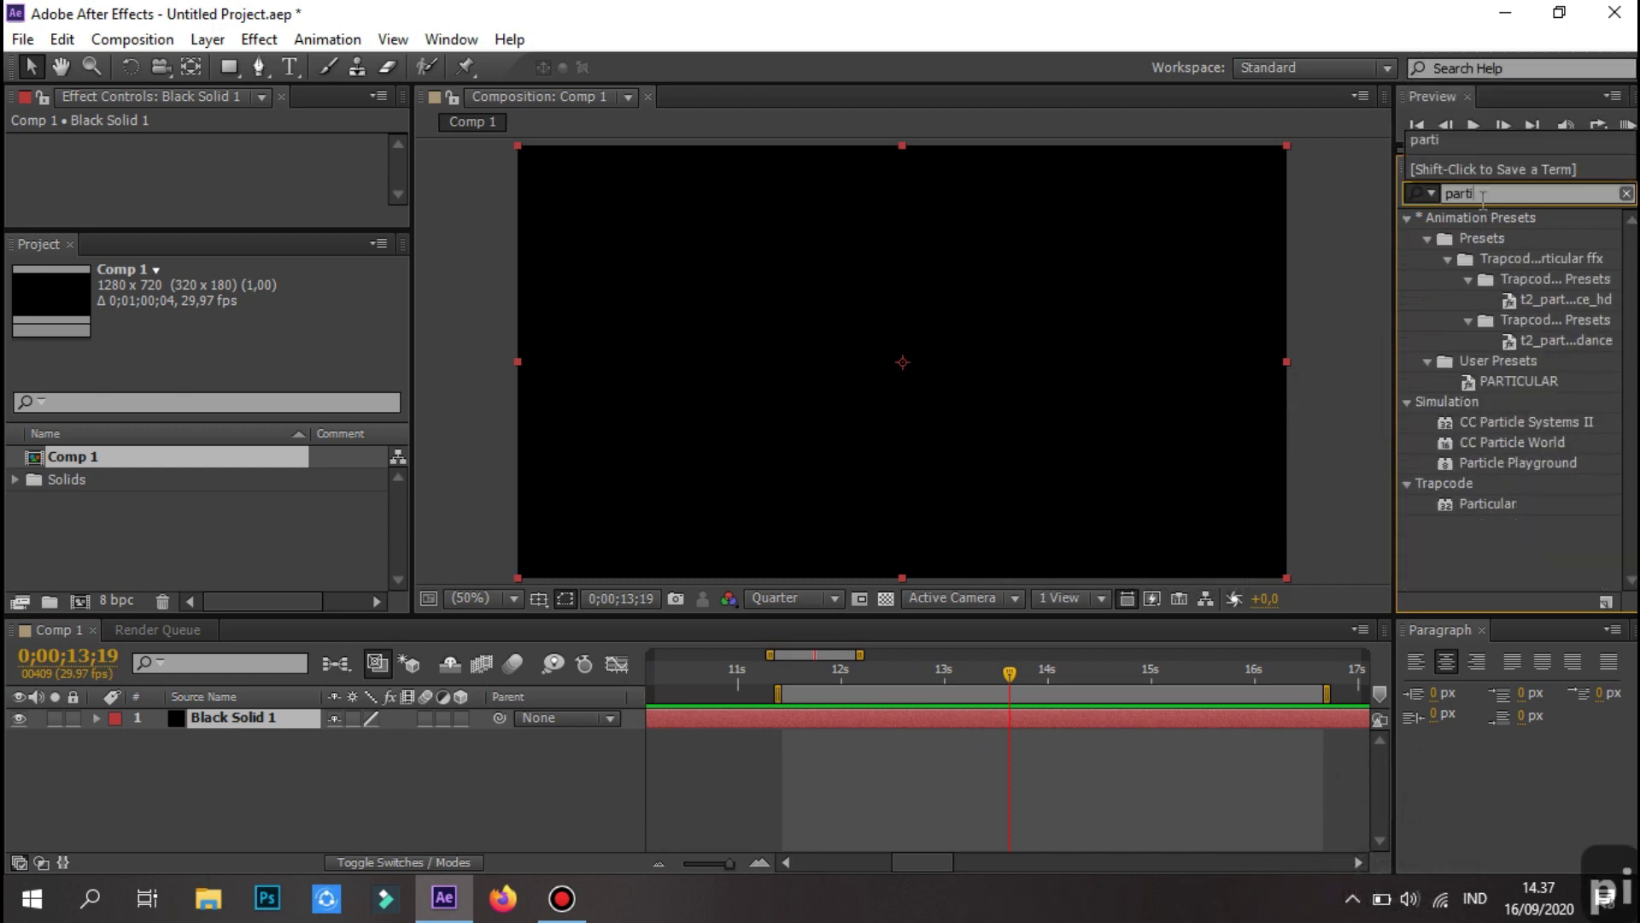
text(cular)
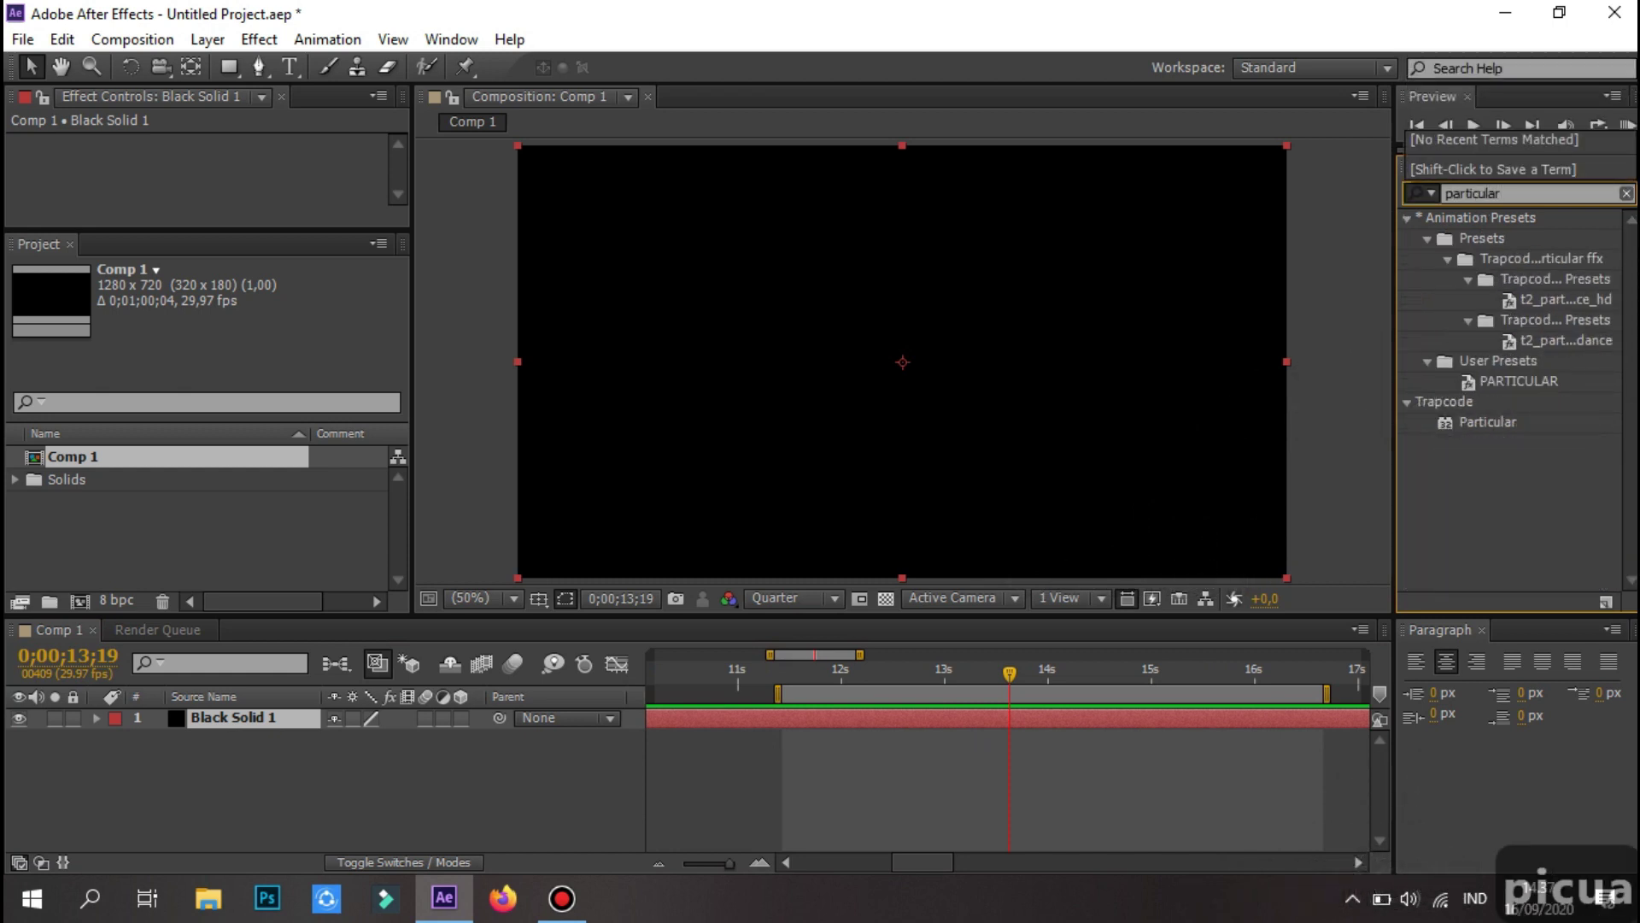
click(1427, 363)
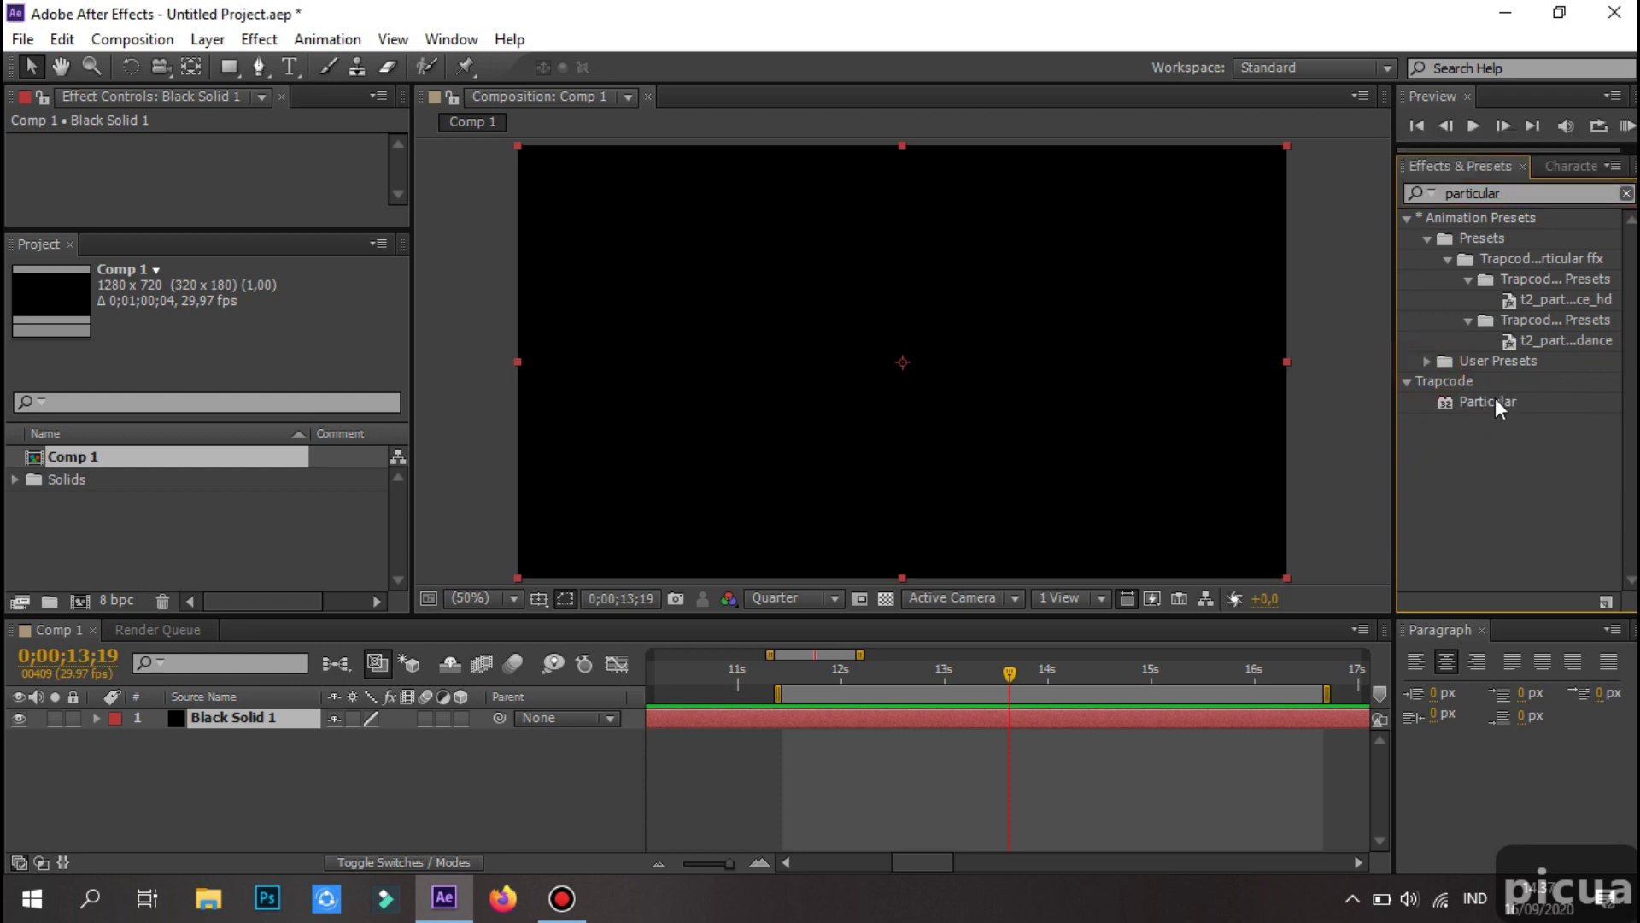
drag(1522, 405, 1381, 556)
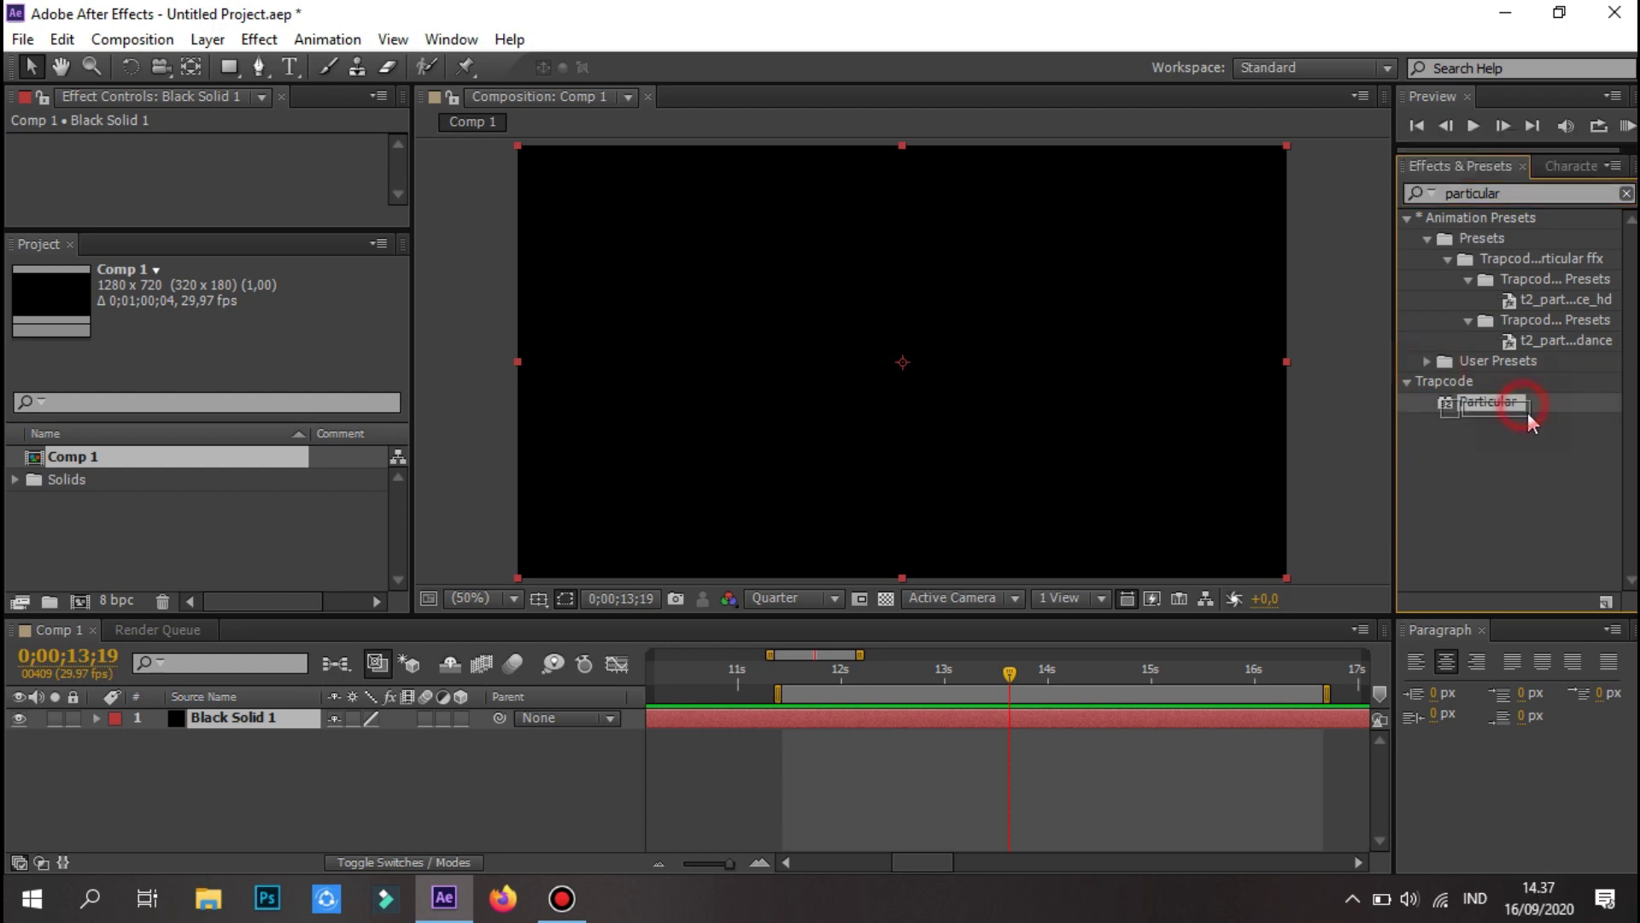
drag(1189, 709, 1183, 719)
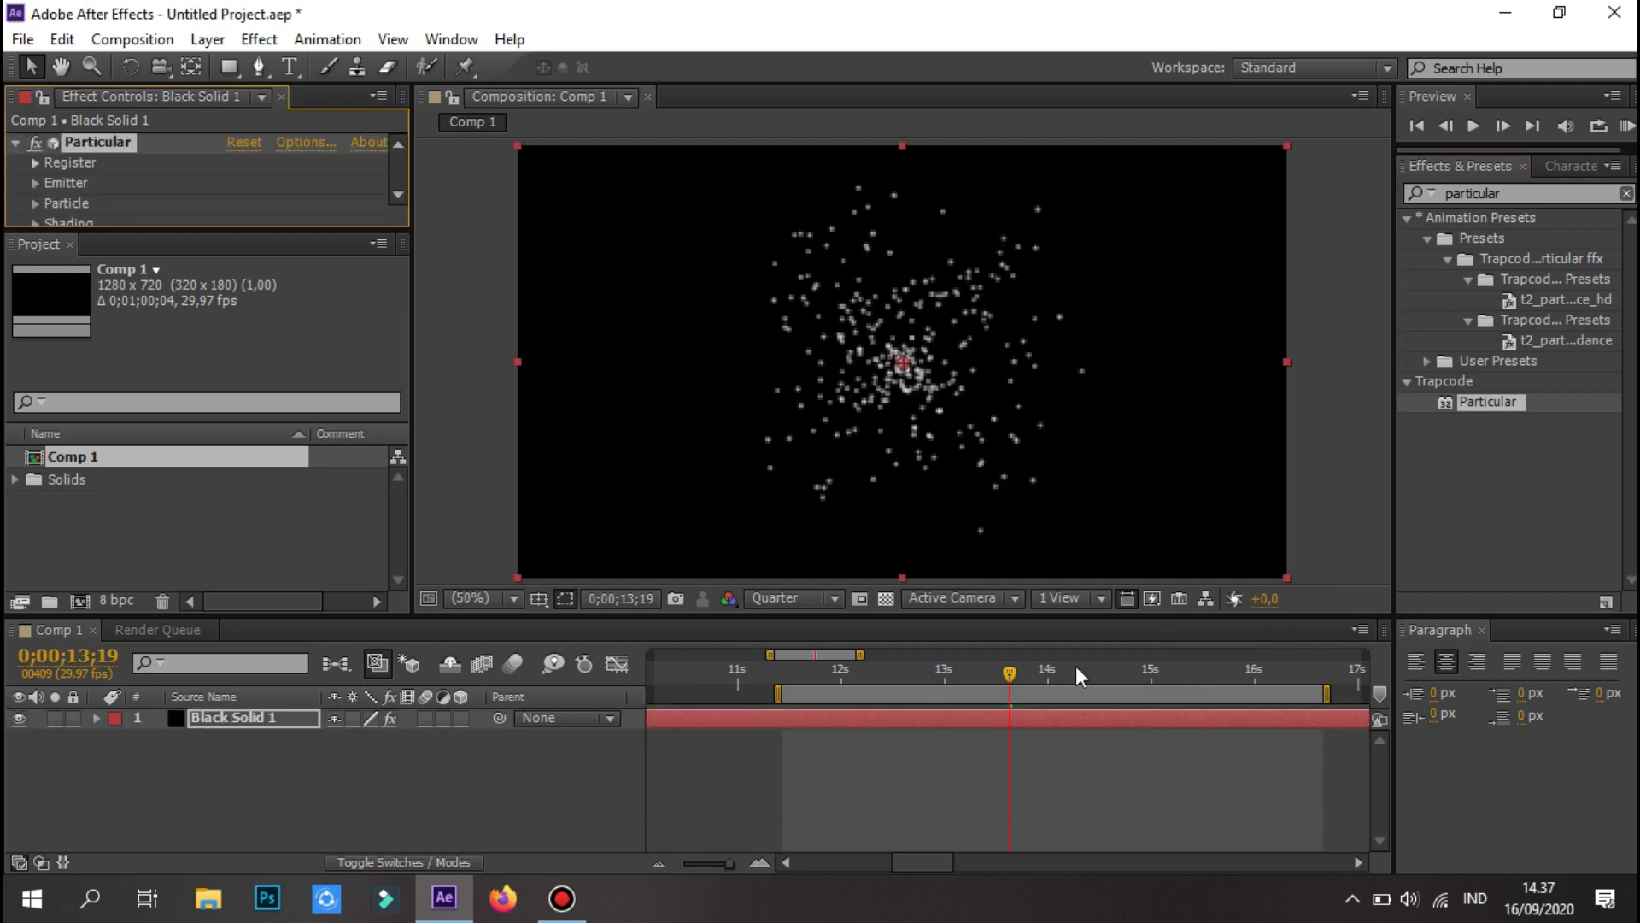
drag(316, 227, 295, 443)
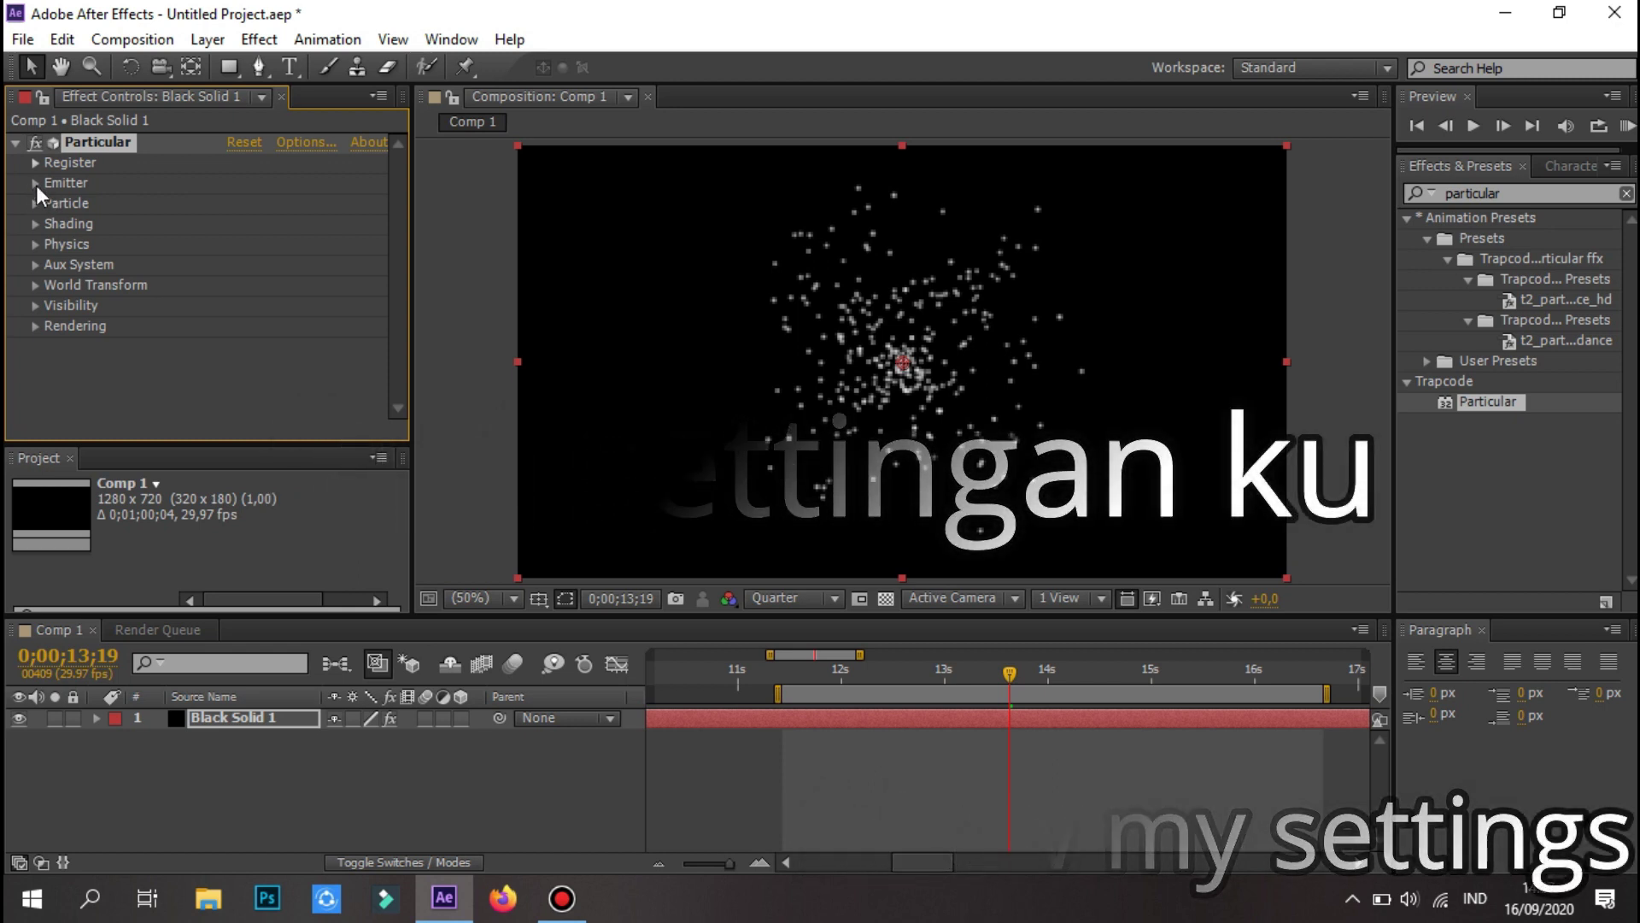
- In Particular's Emitter group, set Particles/sec to 180 and Emitter Type to Box
click(36, 183)
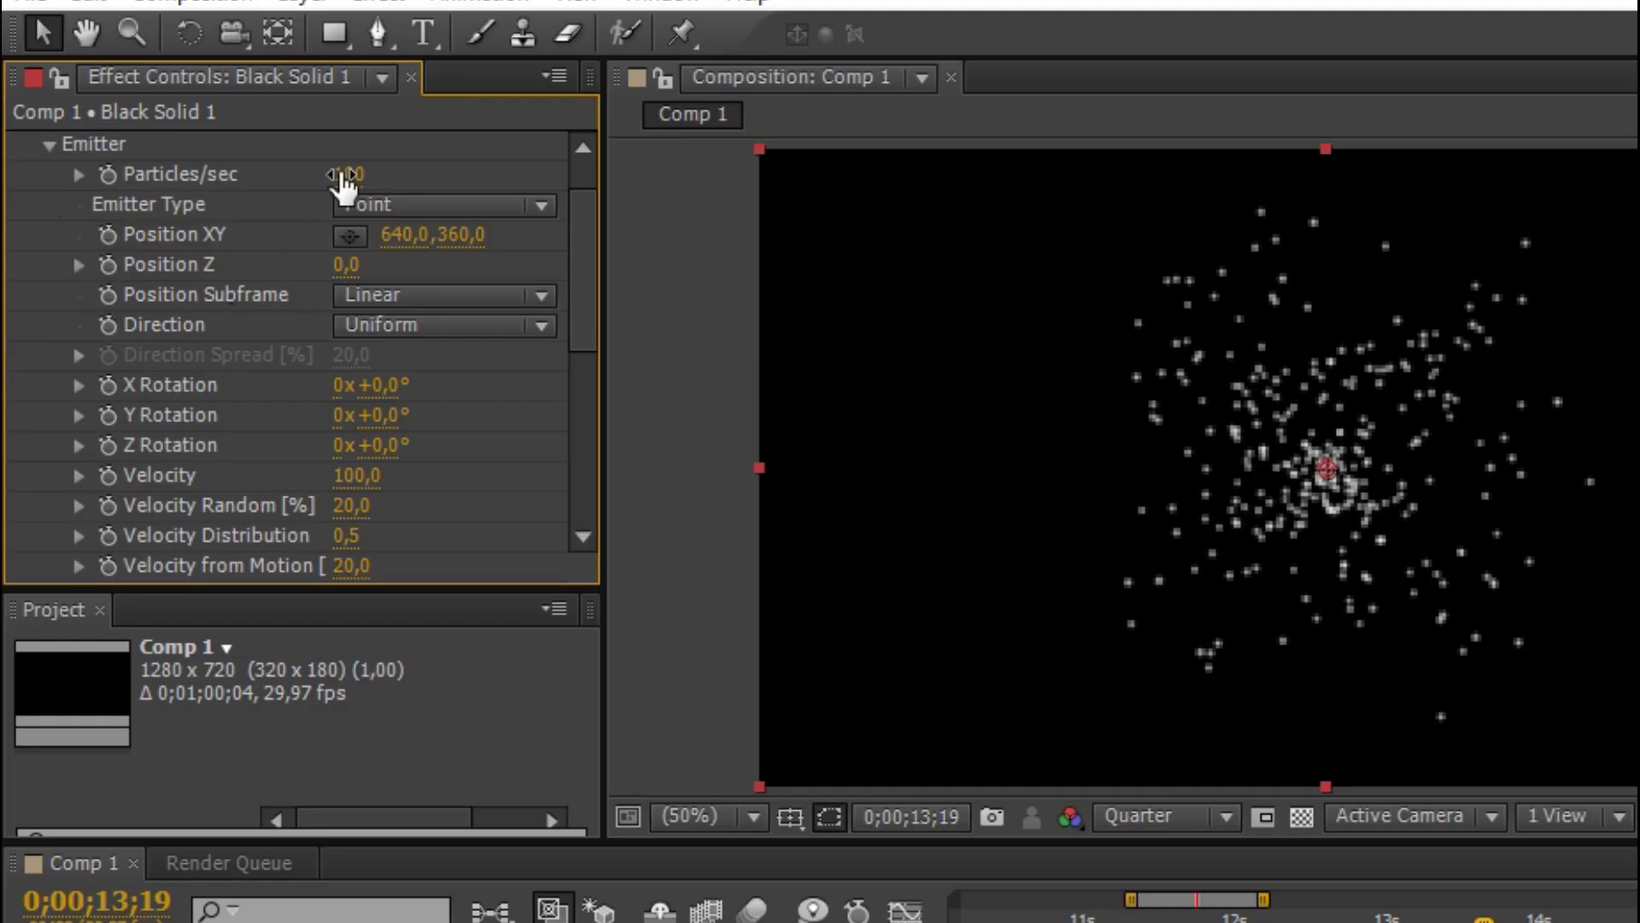
drag(357, 182, 381, 190)
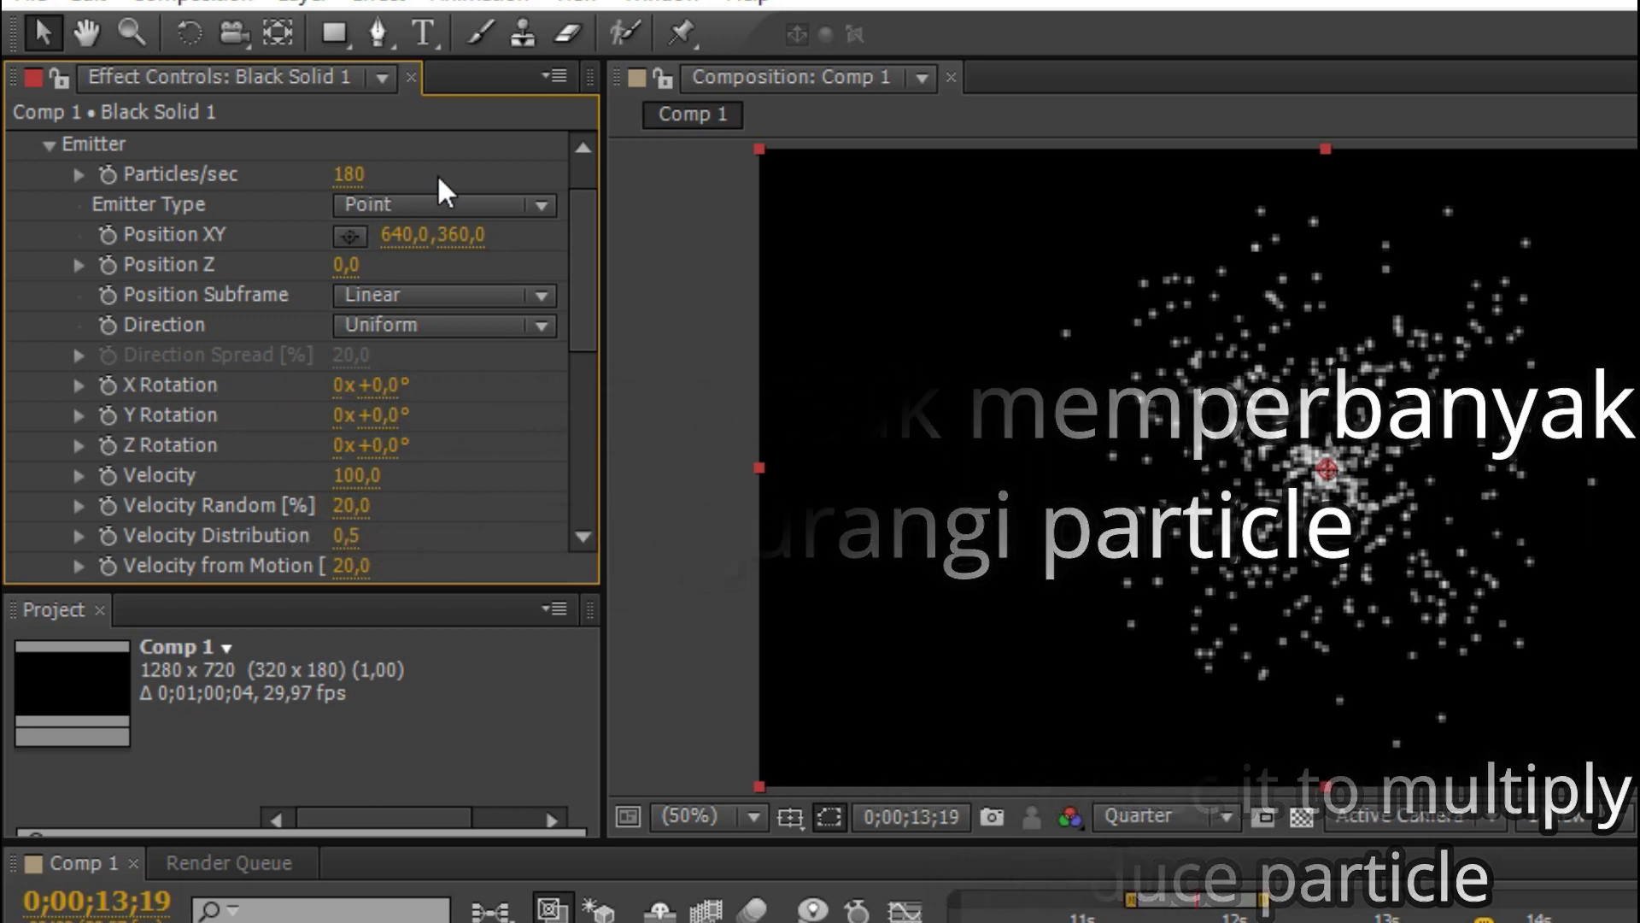
click(412, 207)
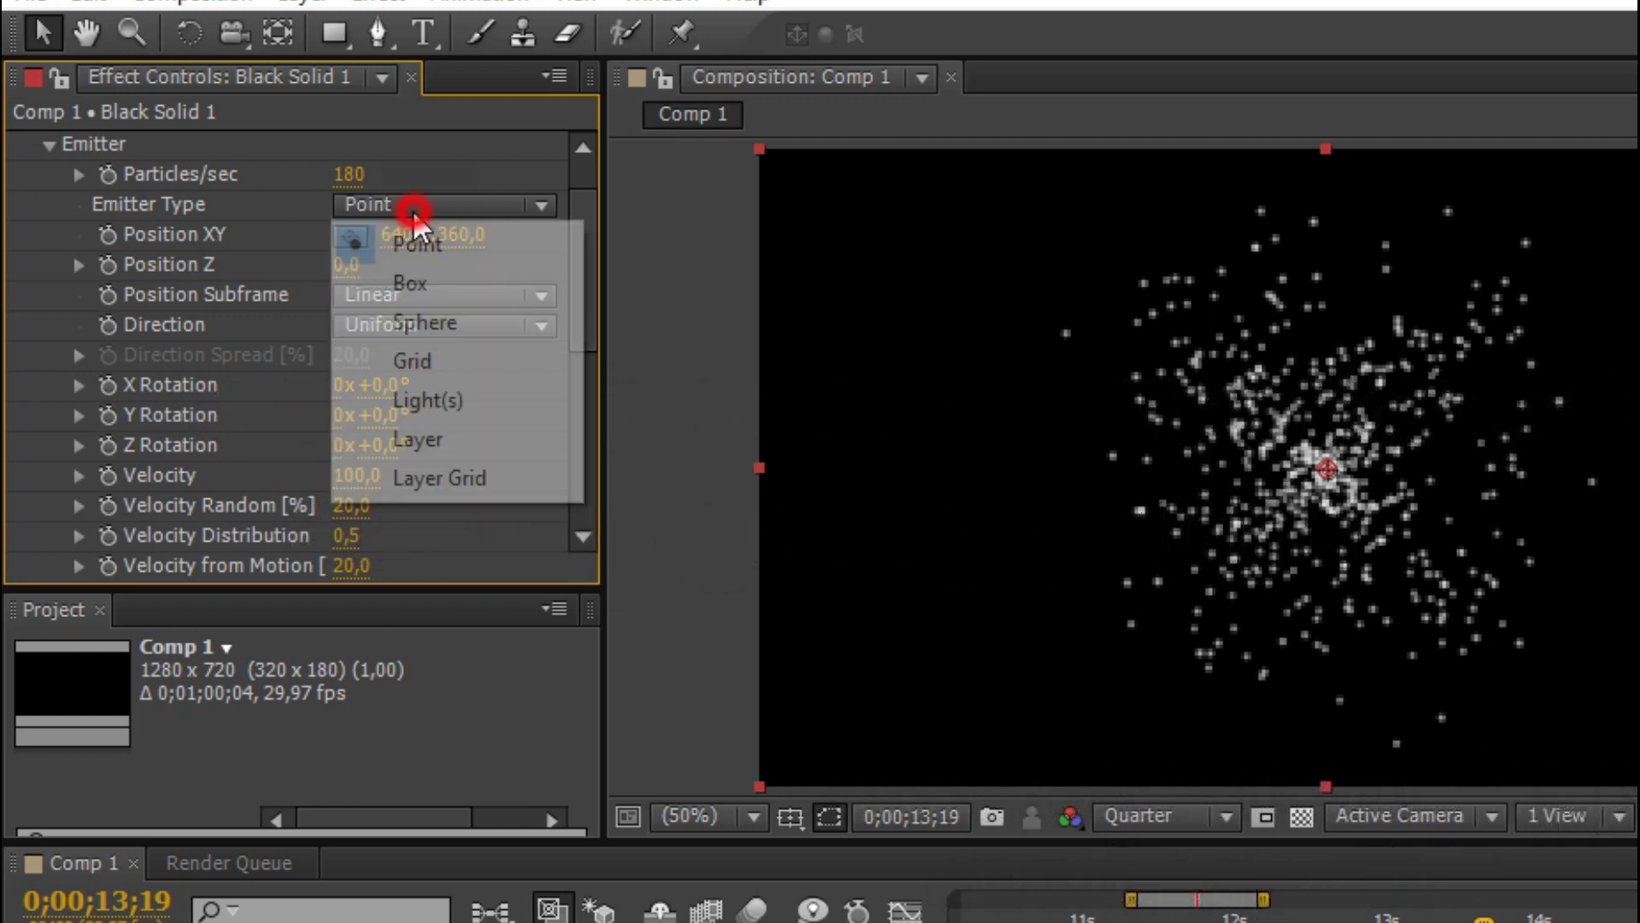
click(499, 277)
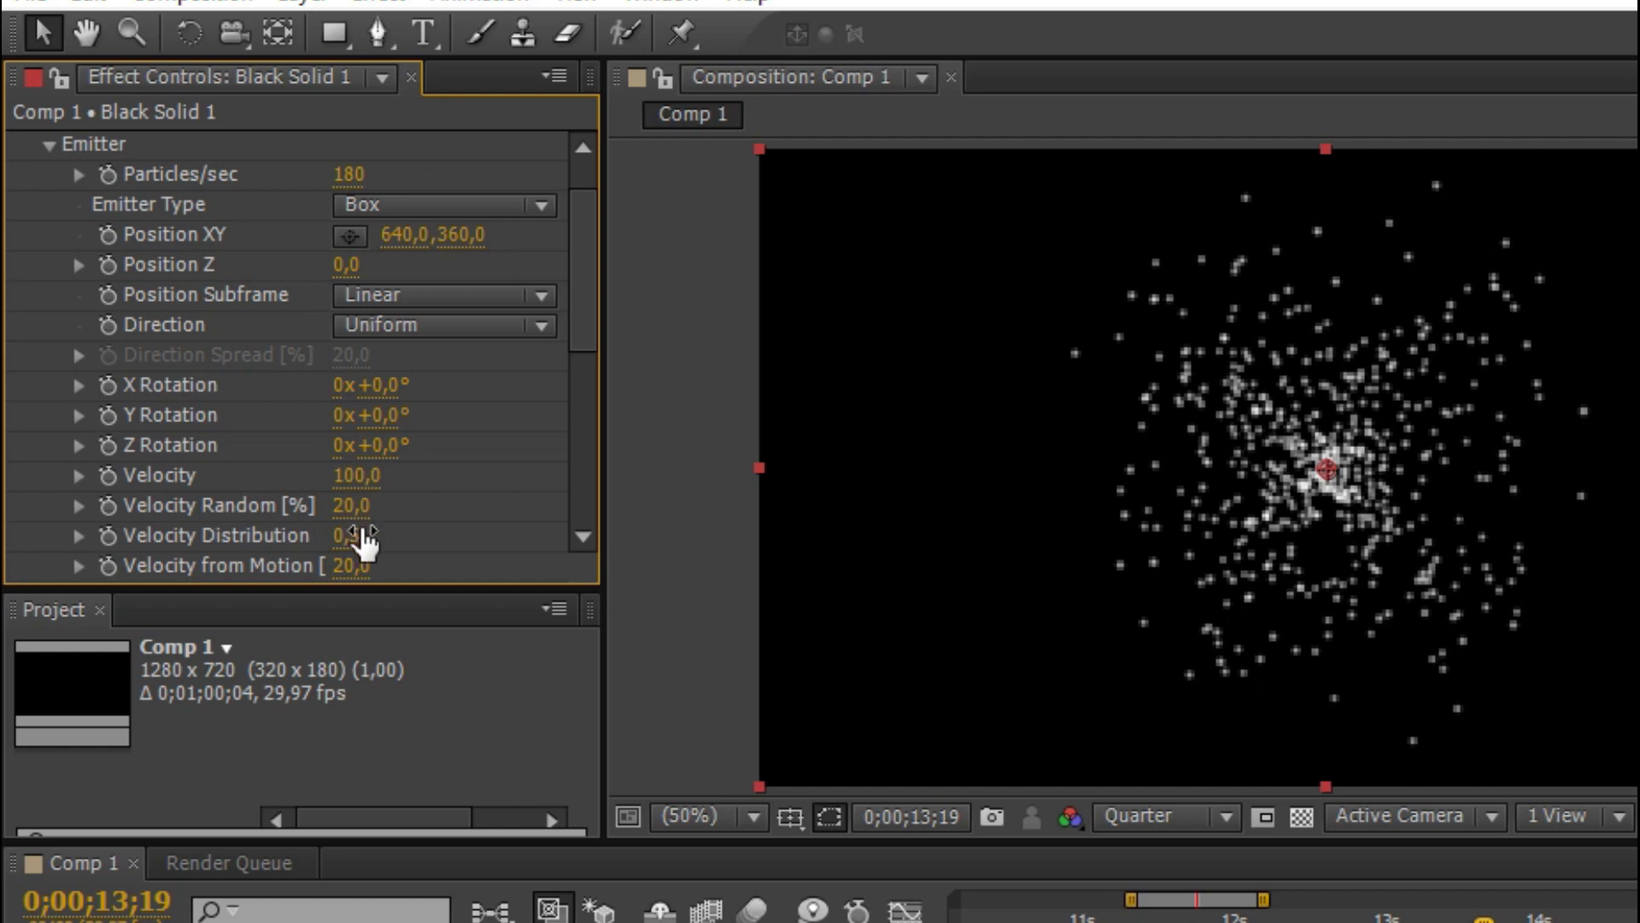
scroll(424, 465, down, 2)
- Widen Particular's Emitter Size X to about 2262
scroll(423, 465, down, 2)
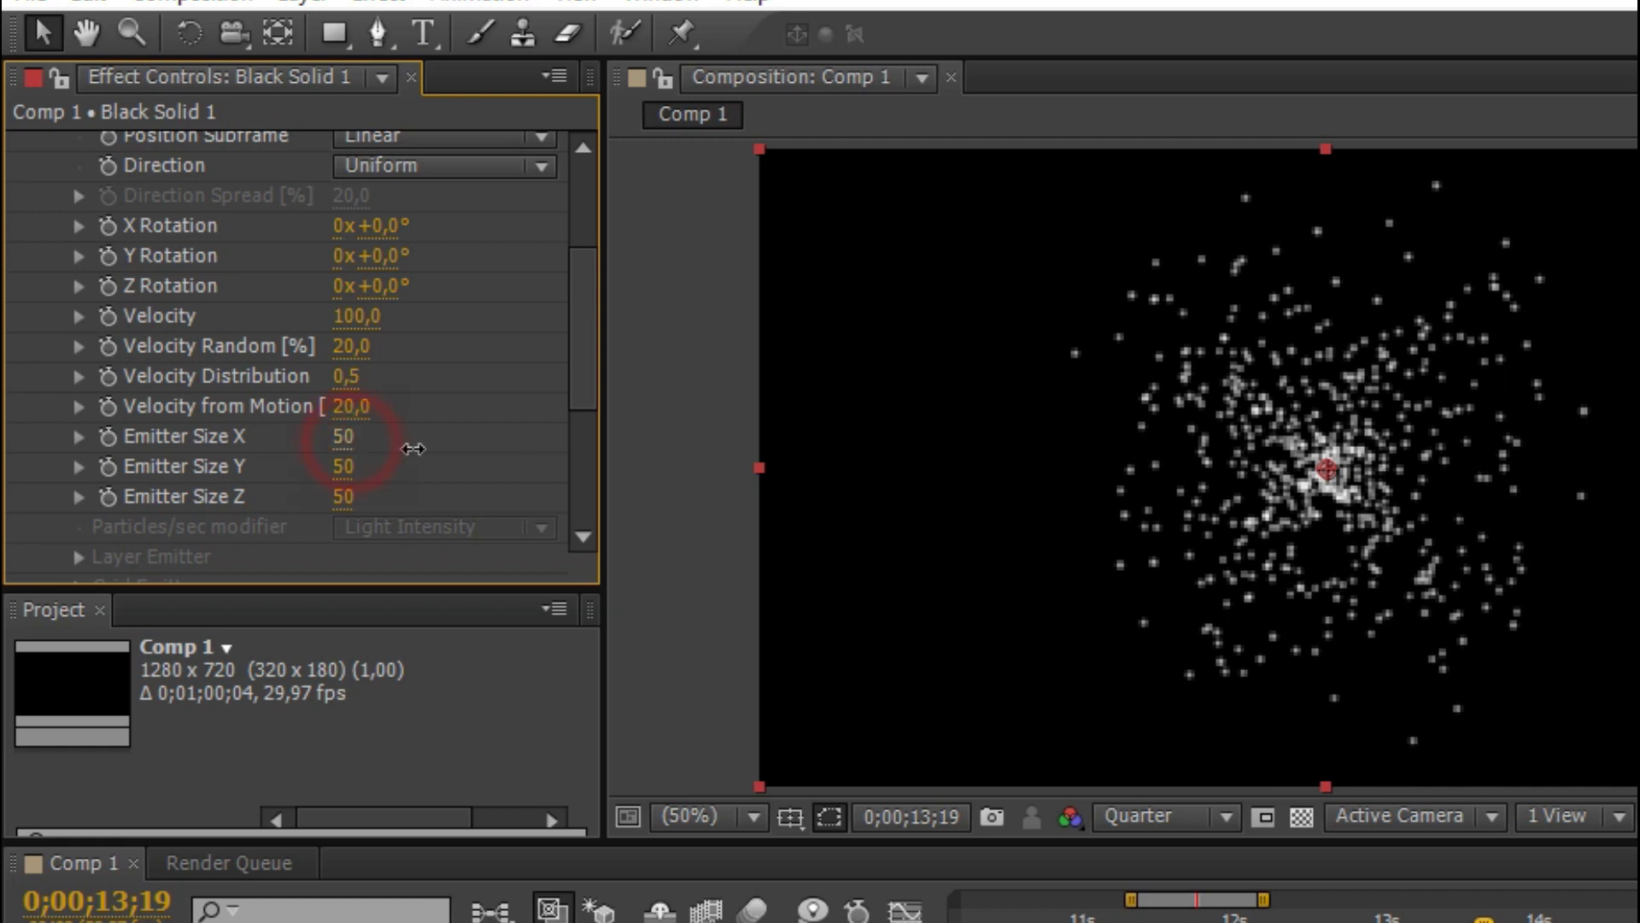
drag(413, 449, 744, 410)
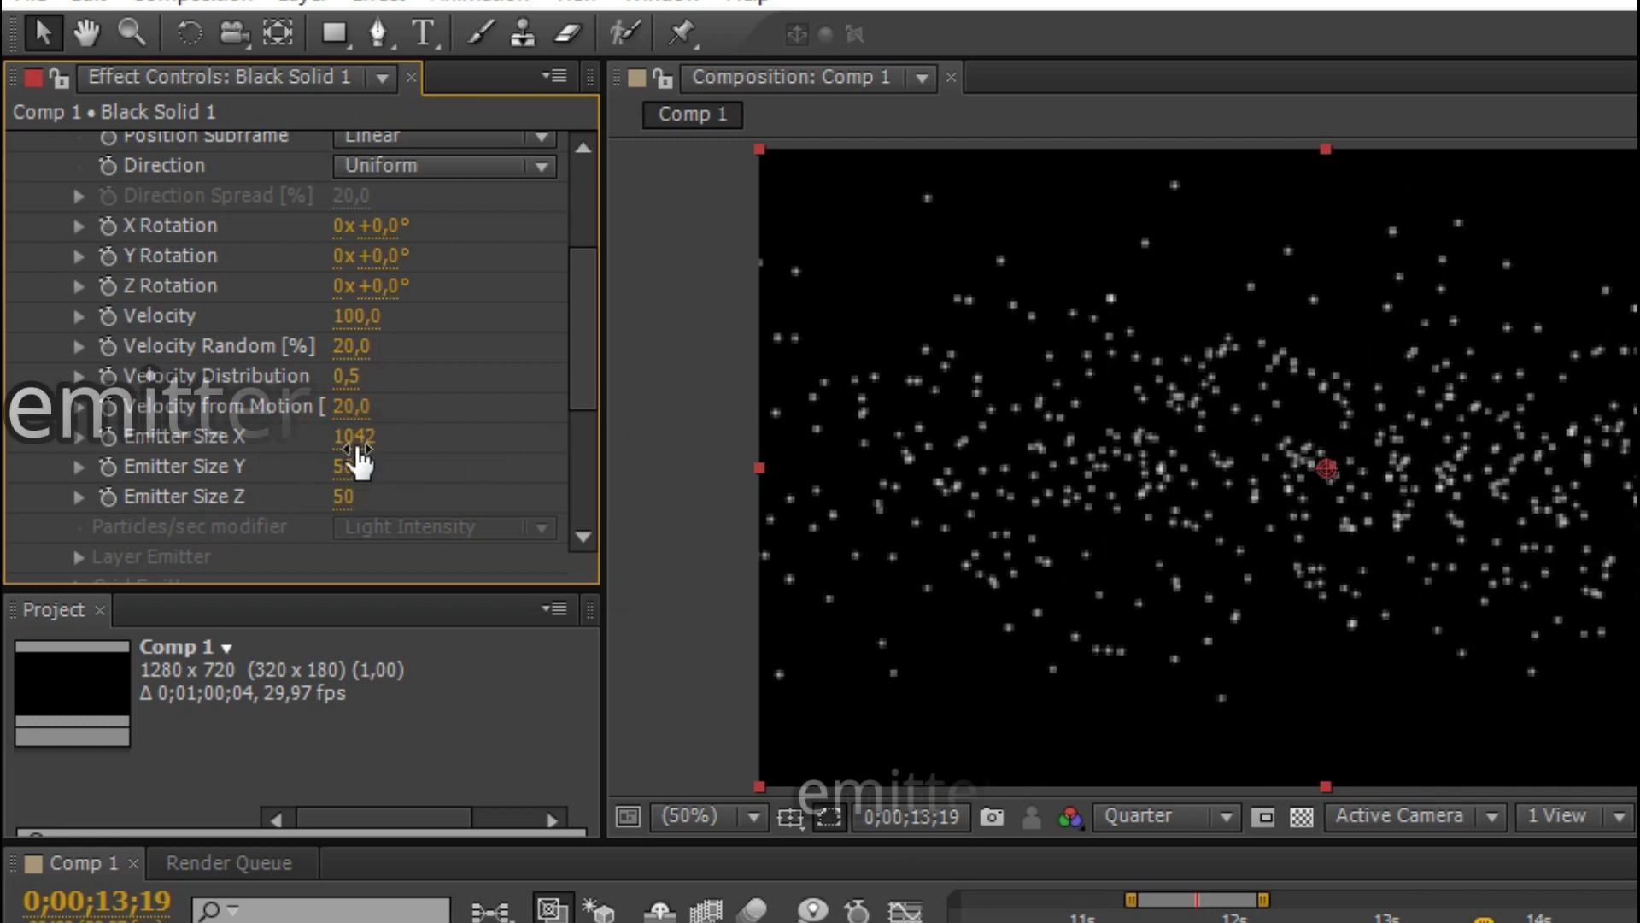
drag(359, 461, 723, 412)
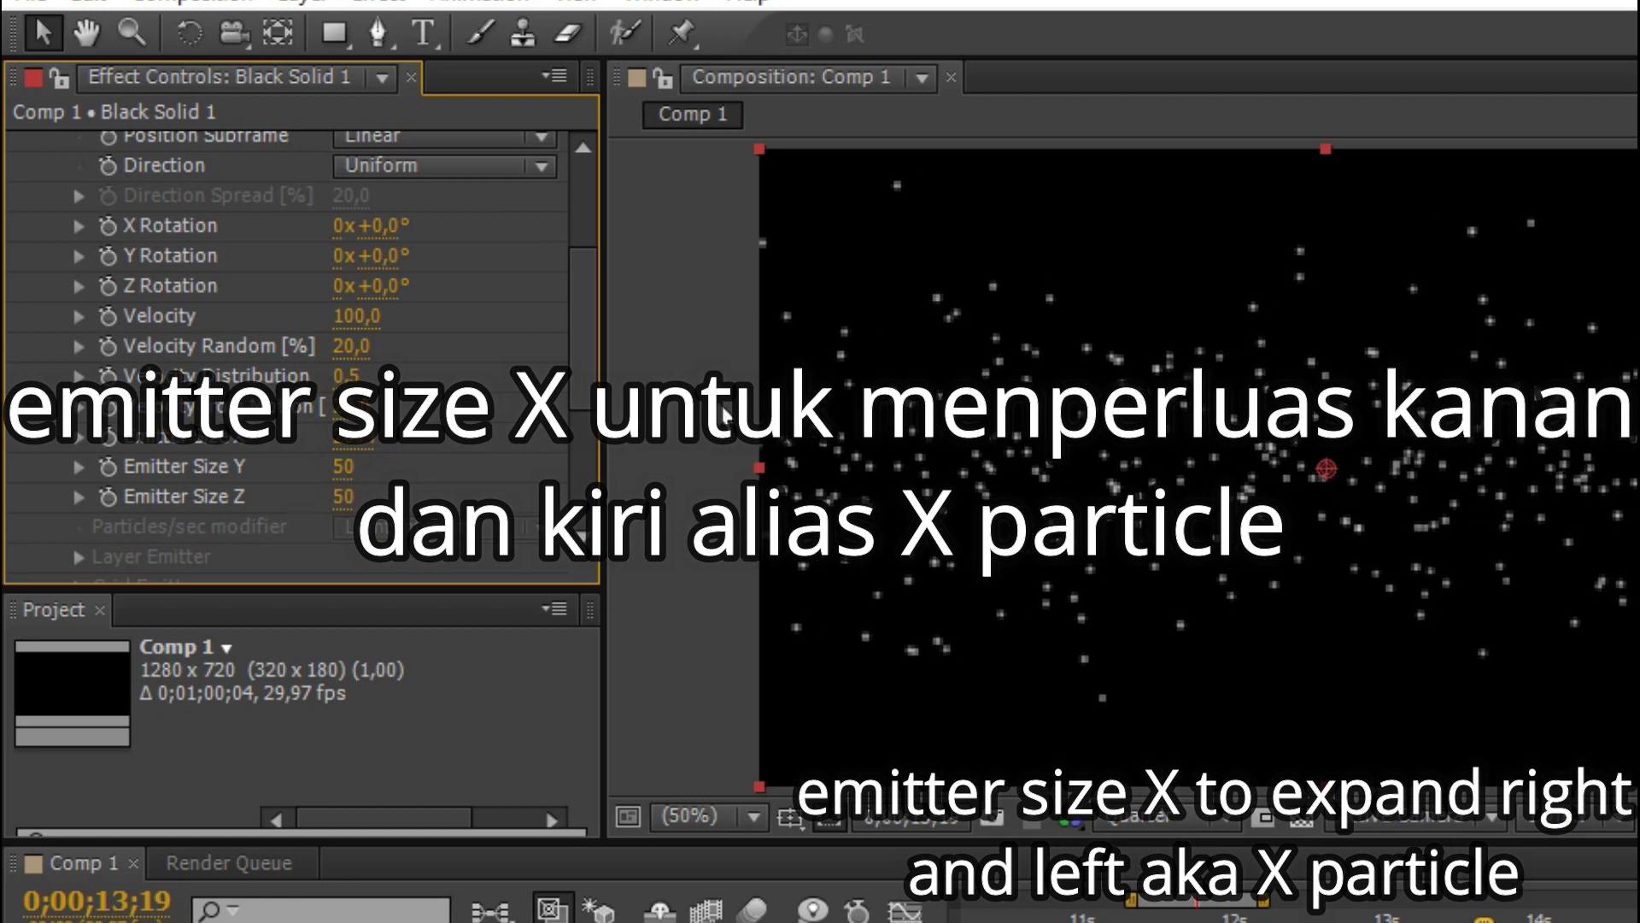
click(334, 425)
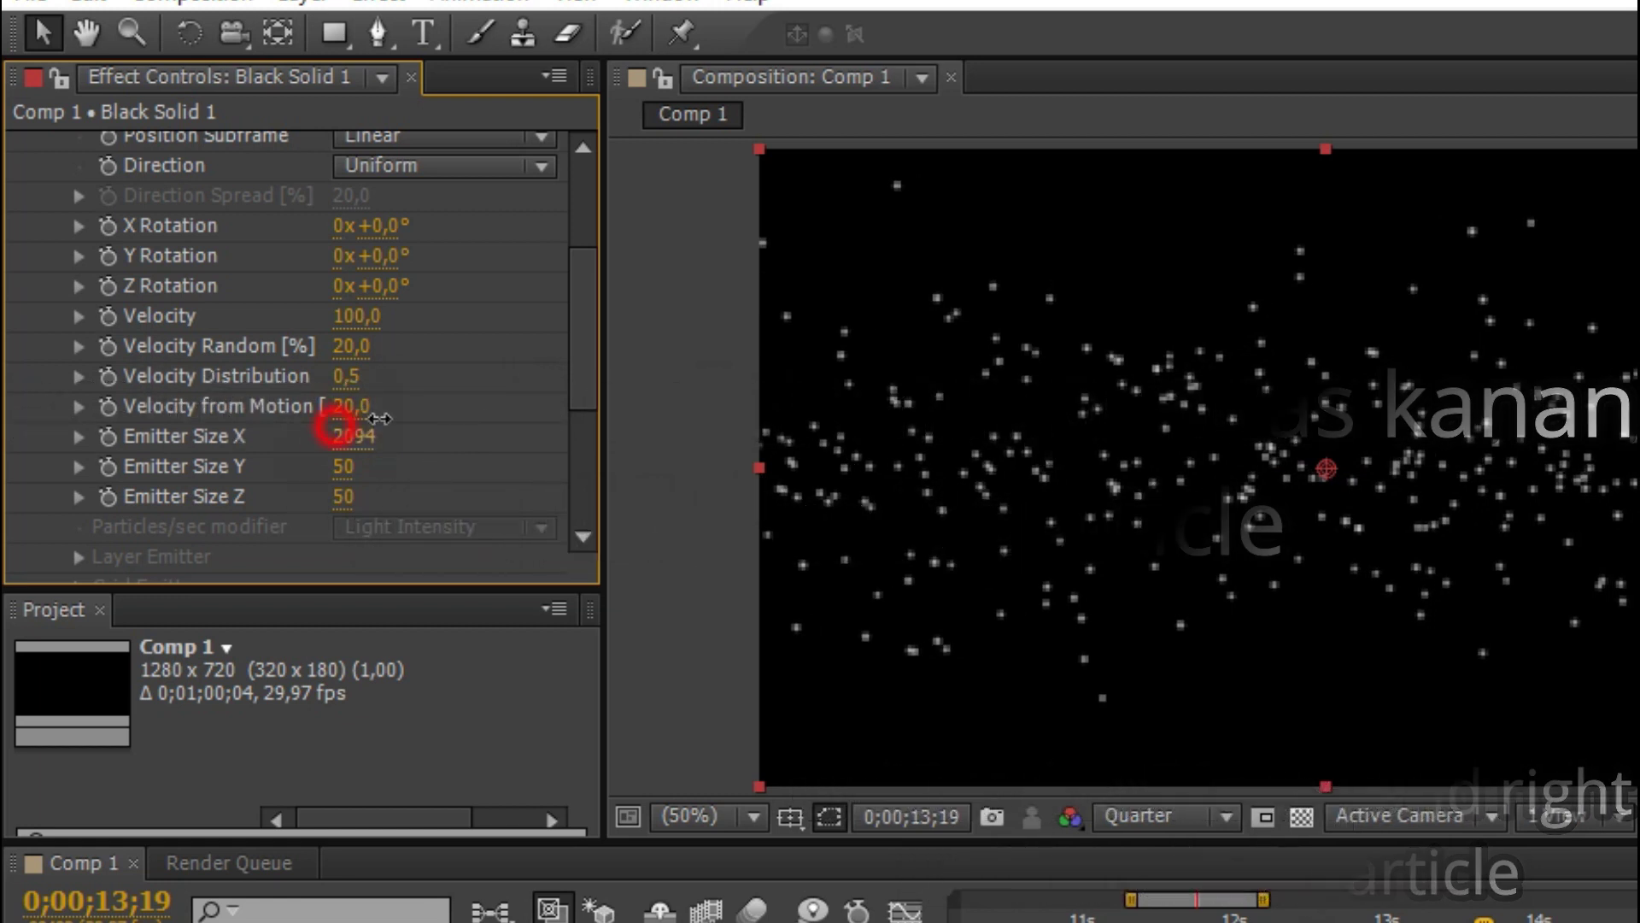
drag(376, 418, 524, 447)
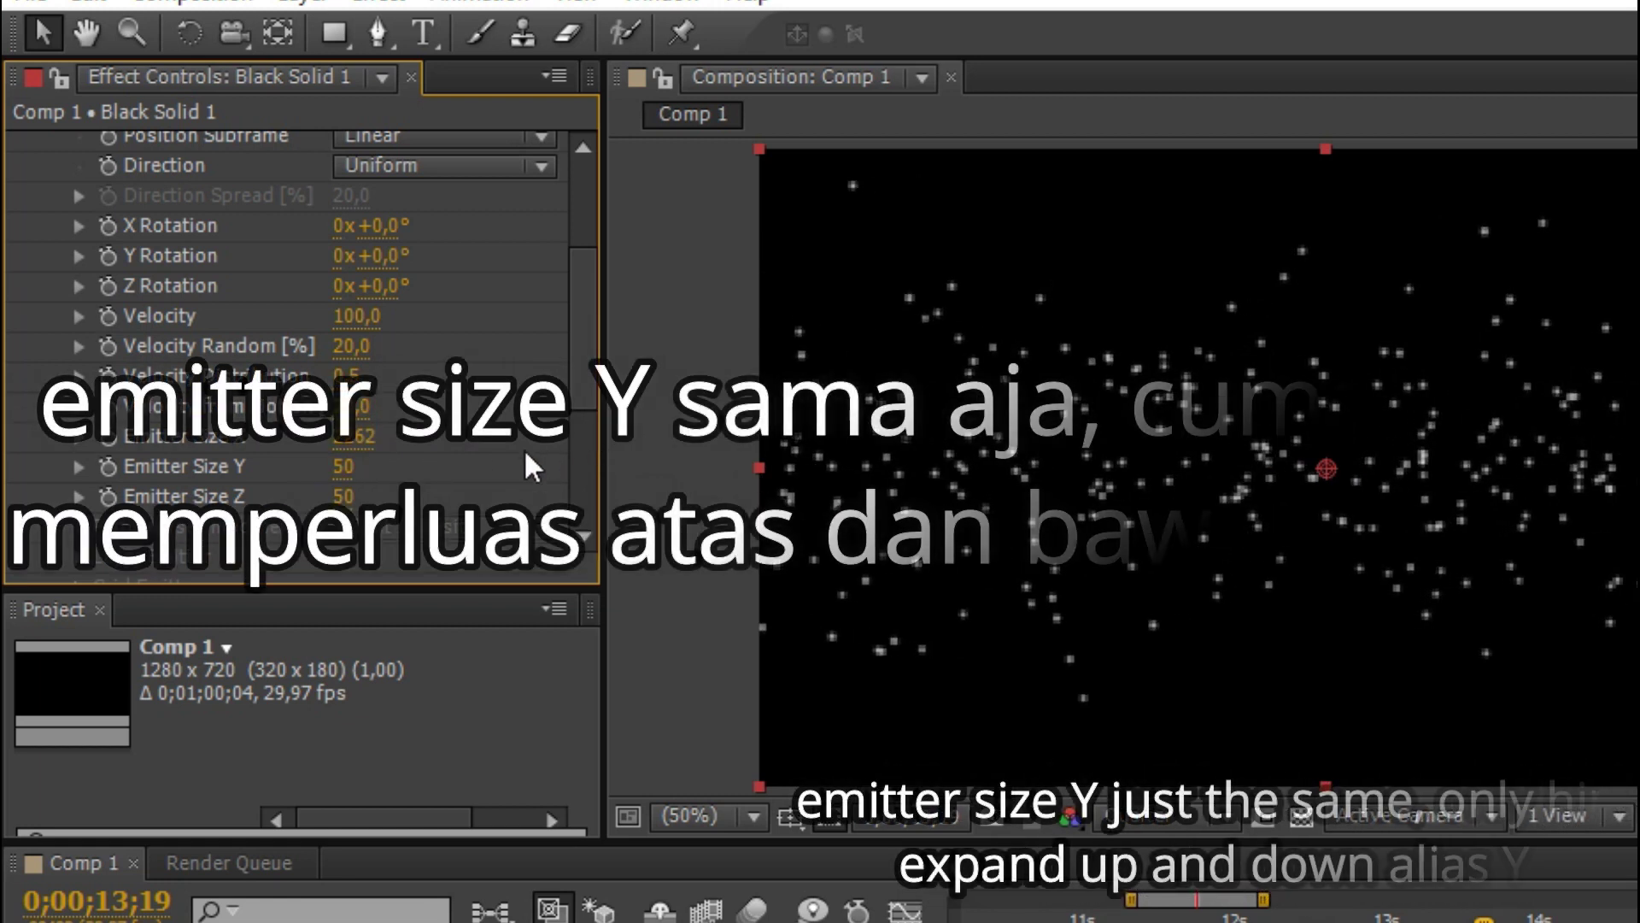
- Set Emitter Size Y to 1714 and Emitter Size Z to about 4665
mouse_move(344, 466)
mouse_down()
mouse_move(687, 440)
mouse_move(340, 475)
mouse_up()
drag(494, 455, 1116, 376)
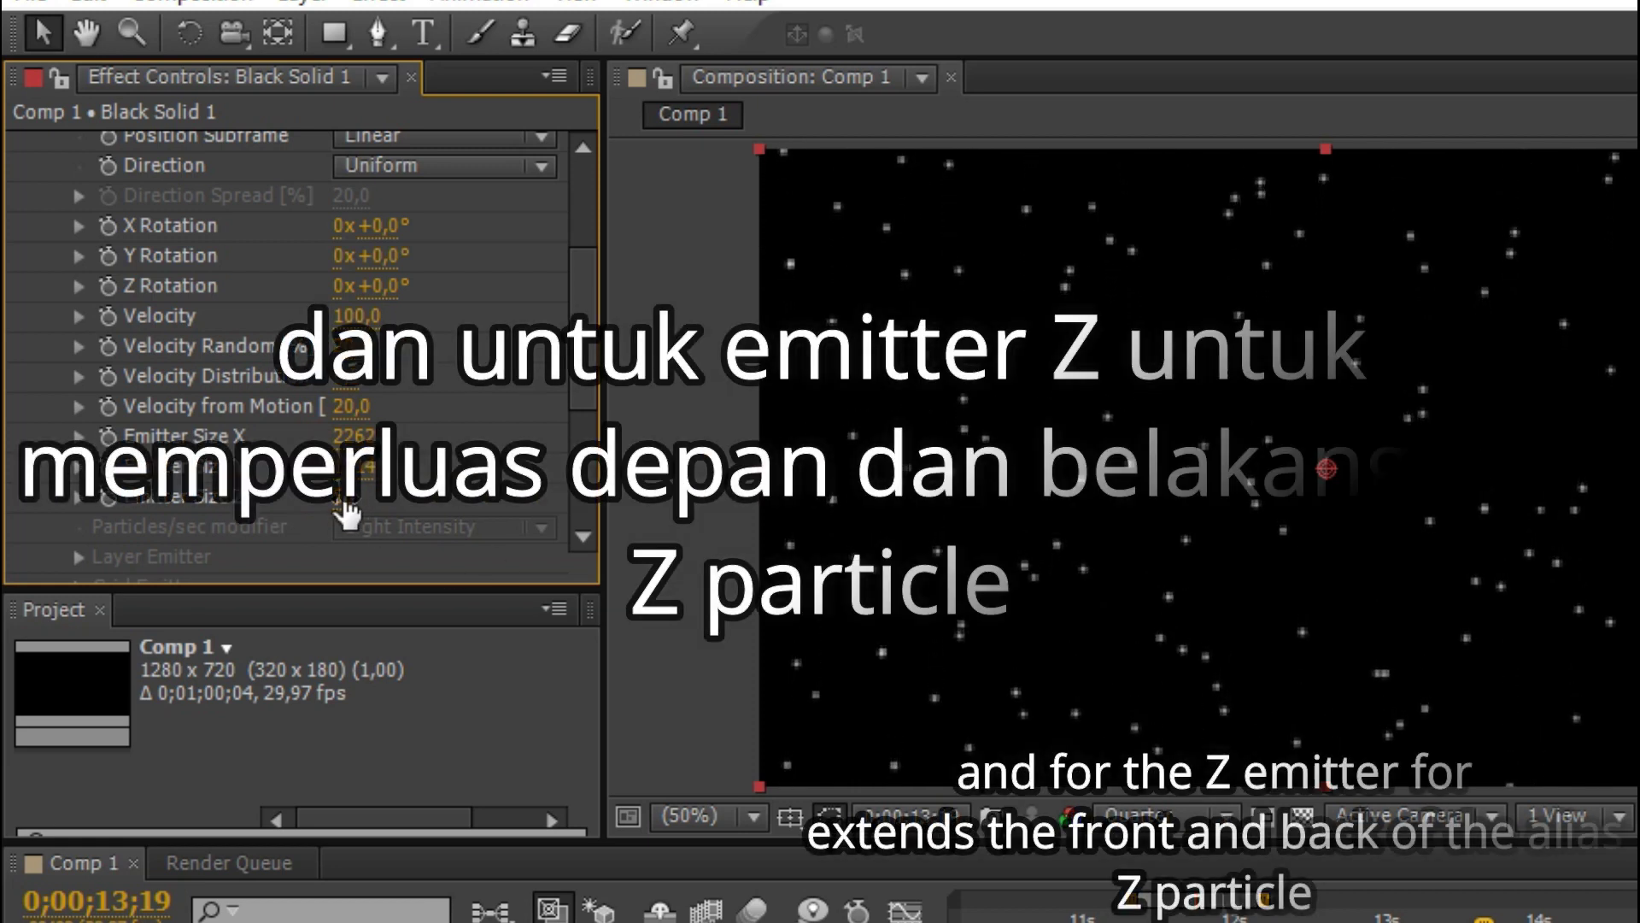
drag(348, 500, 1025, 487)
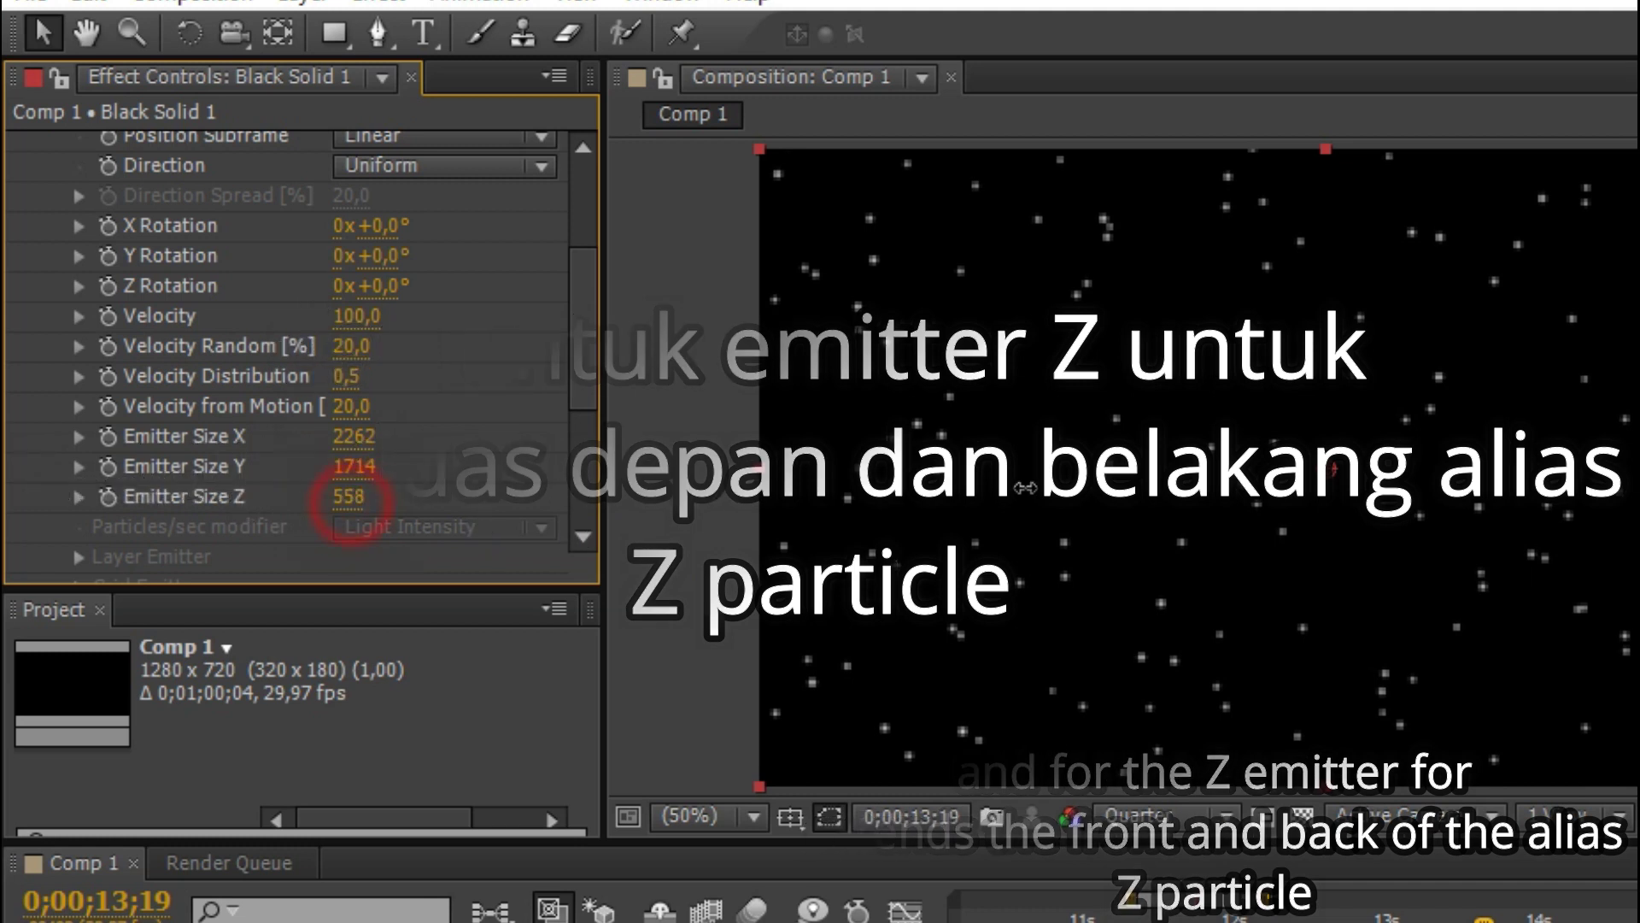
click(338, 502)
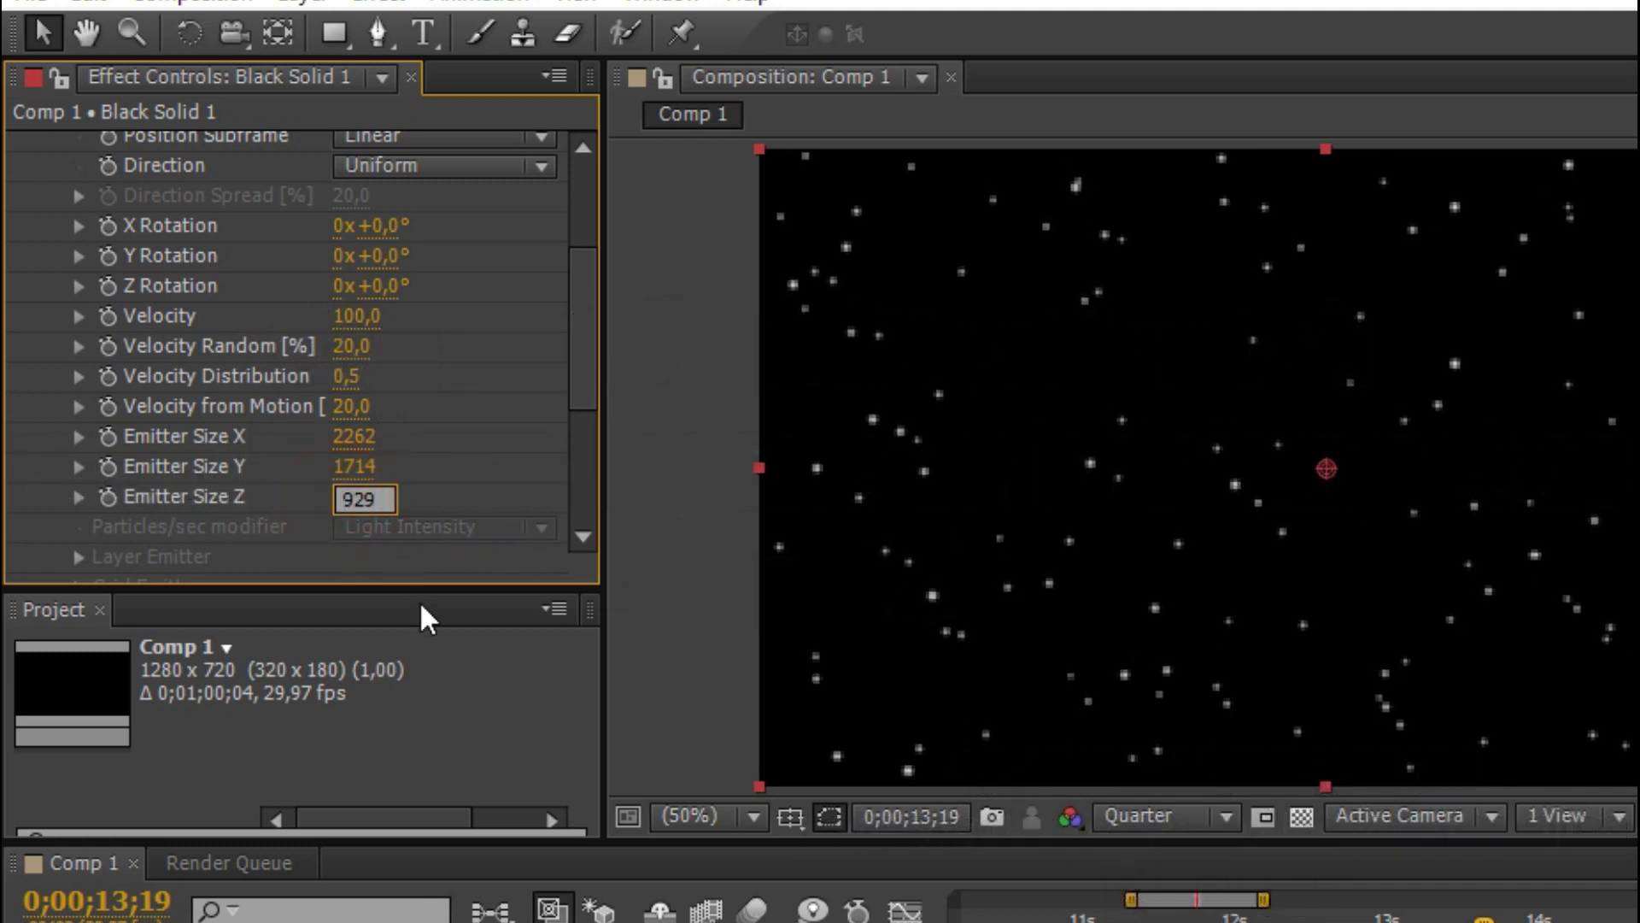
text(4)
click(473, 495)
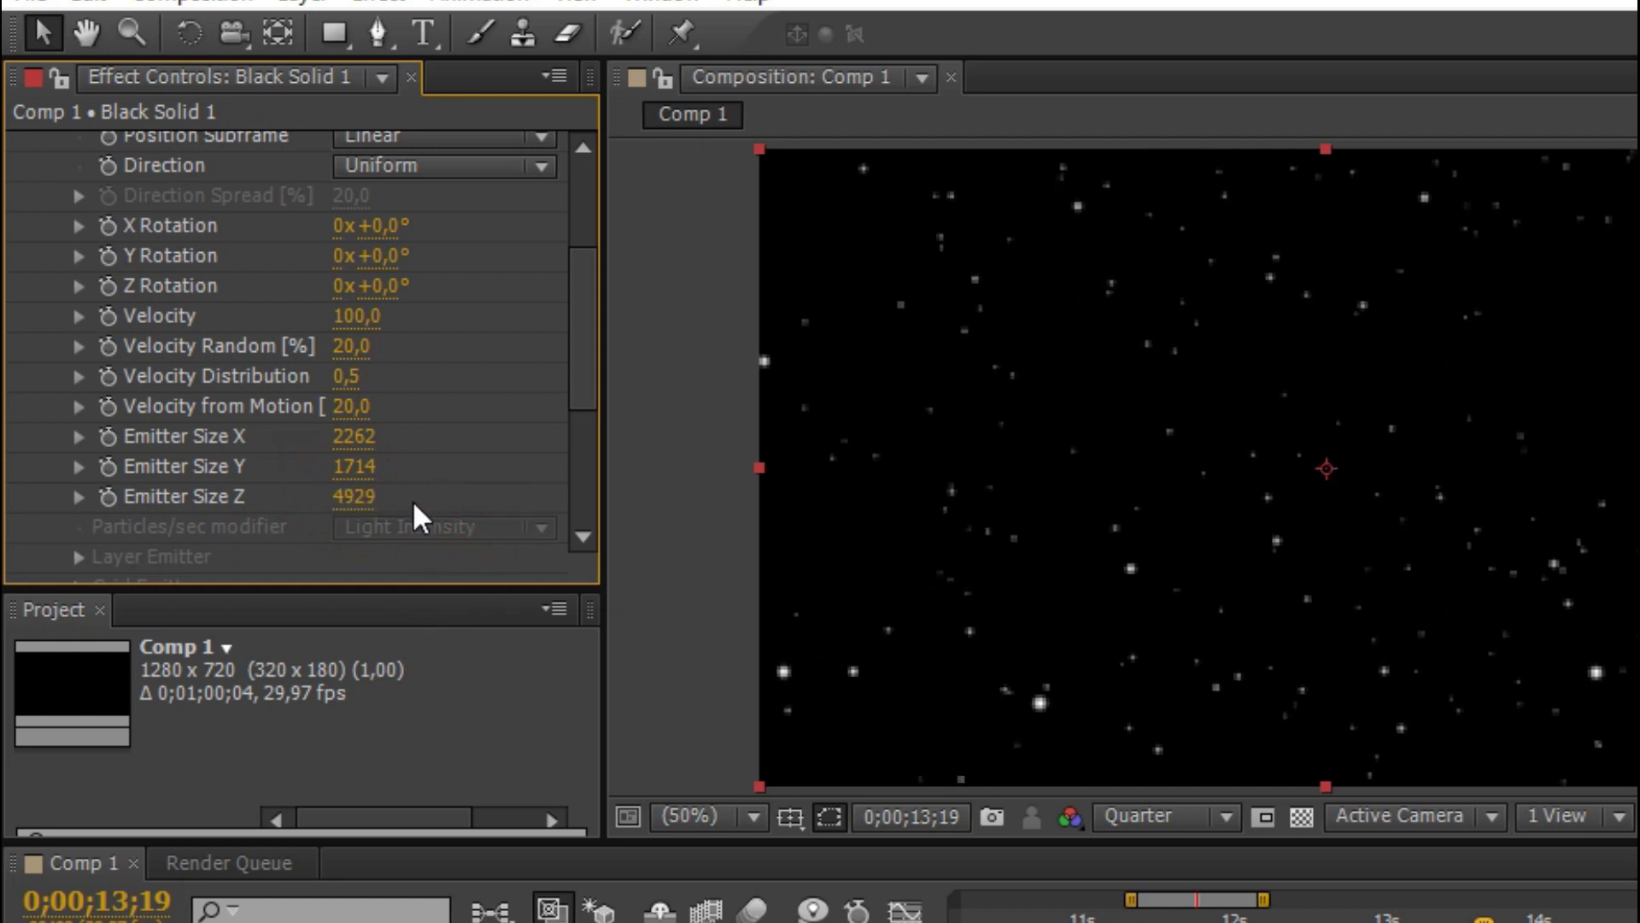
drag(367, 503, 11, 506)
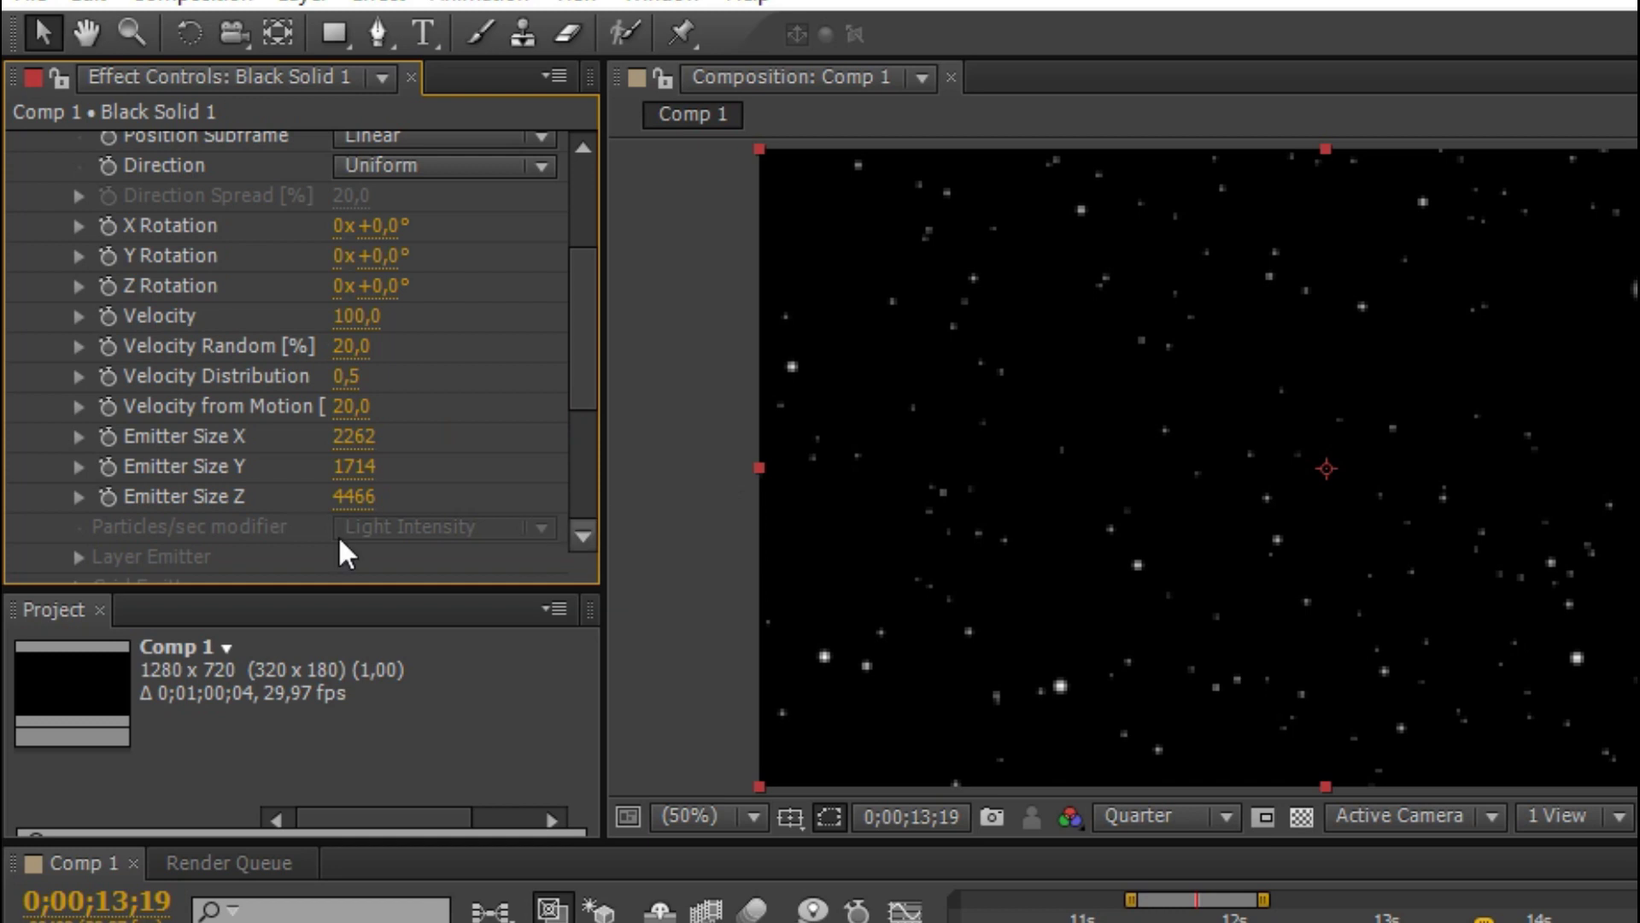
mouse_move(827, 459)
mouse_down()
mouse_move(634, 571)
mouse_move(757, 541)
mouse_up()
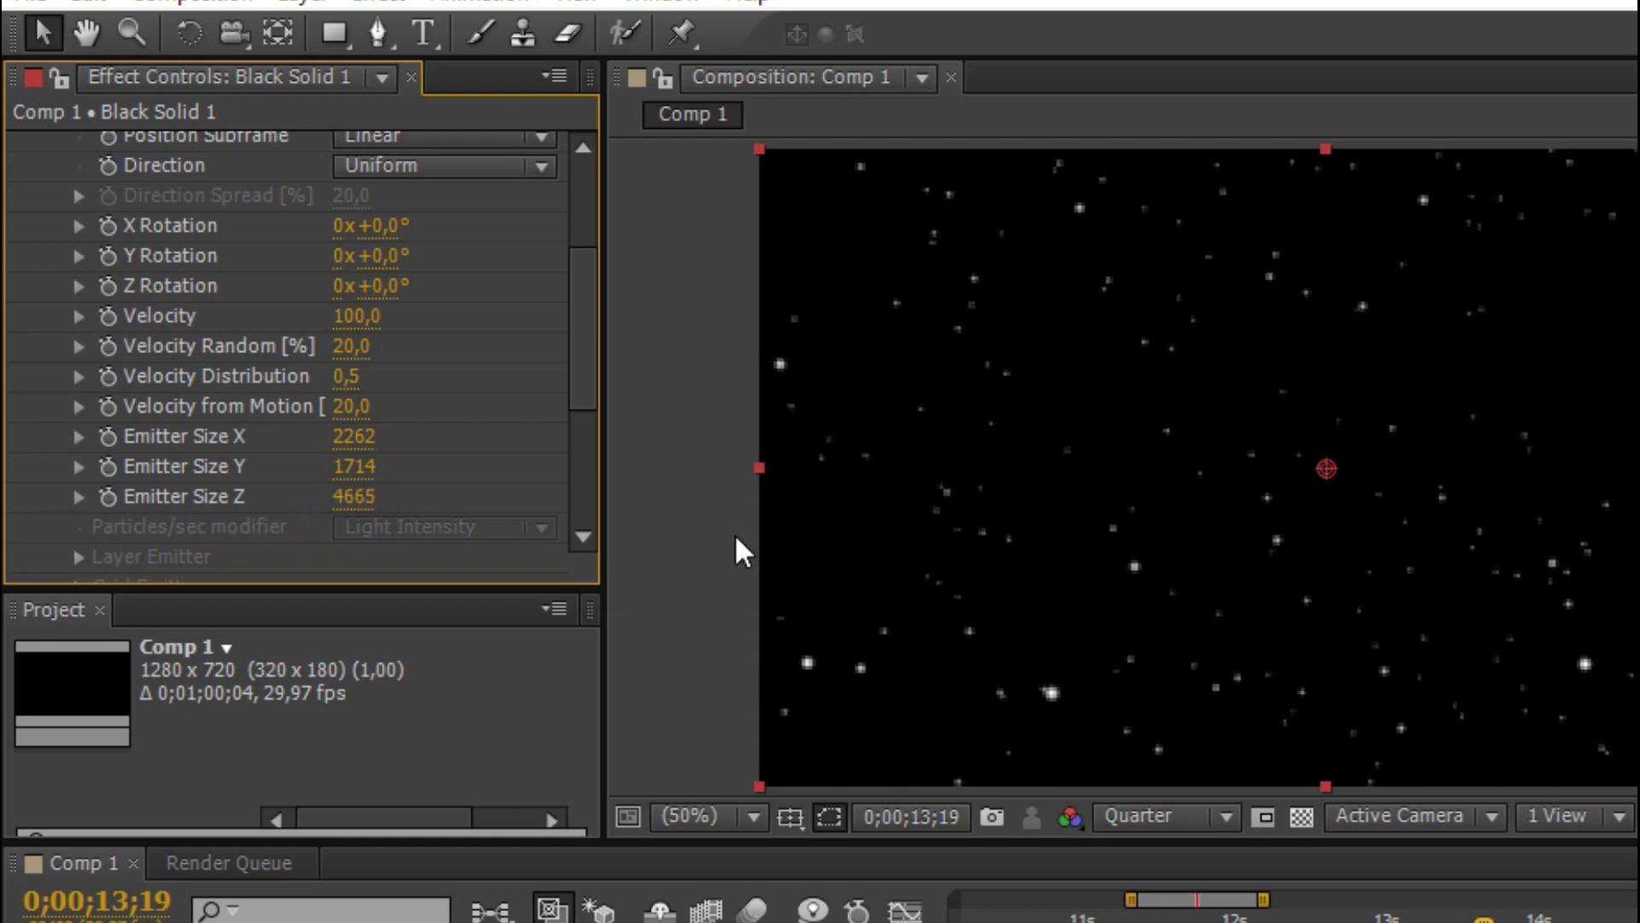
- Expand Particular's Particle group and show the Particle Type choices
scroll(239, 450, down, 3)
scroll(238, 450, down, 2)
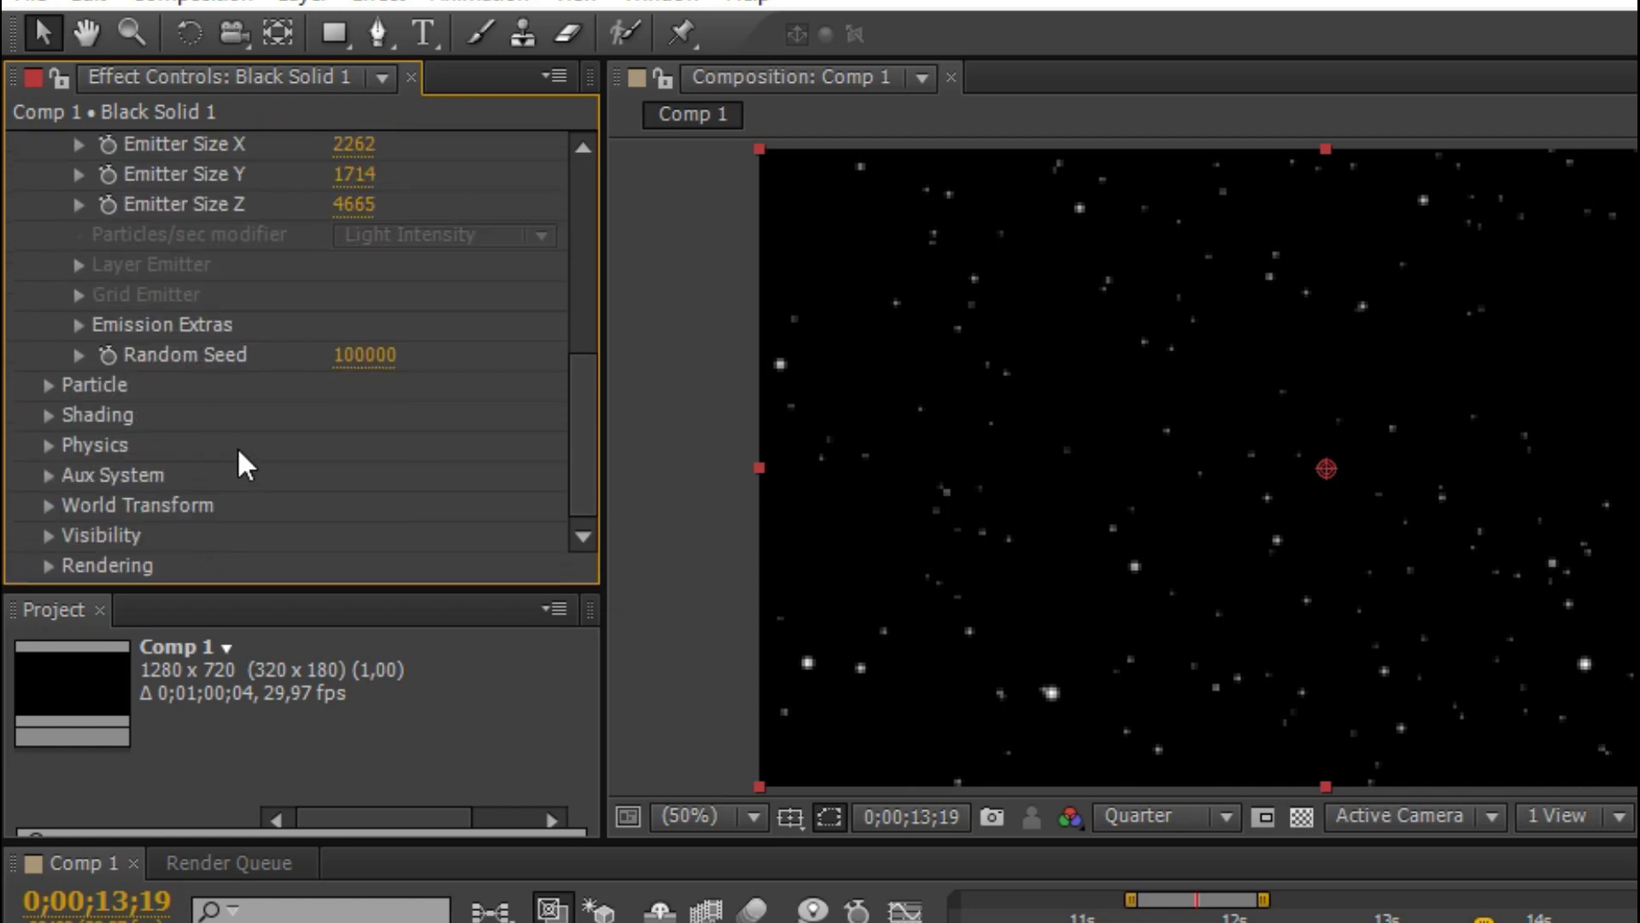
click(43, 385)
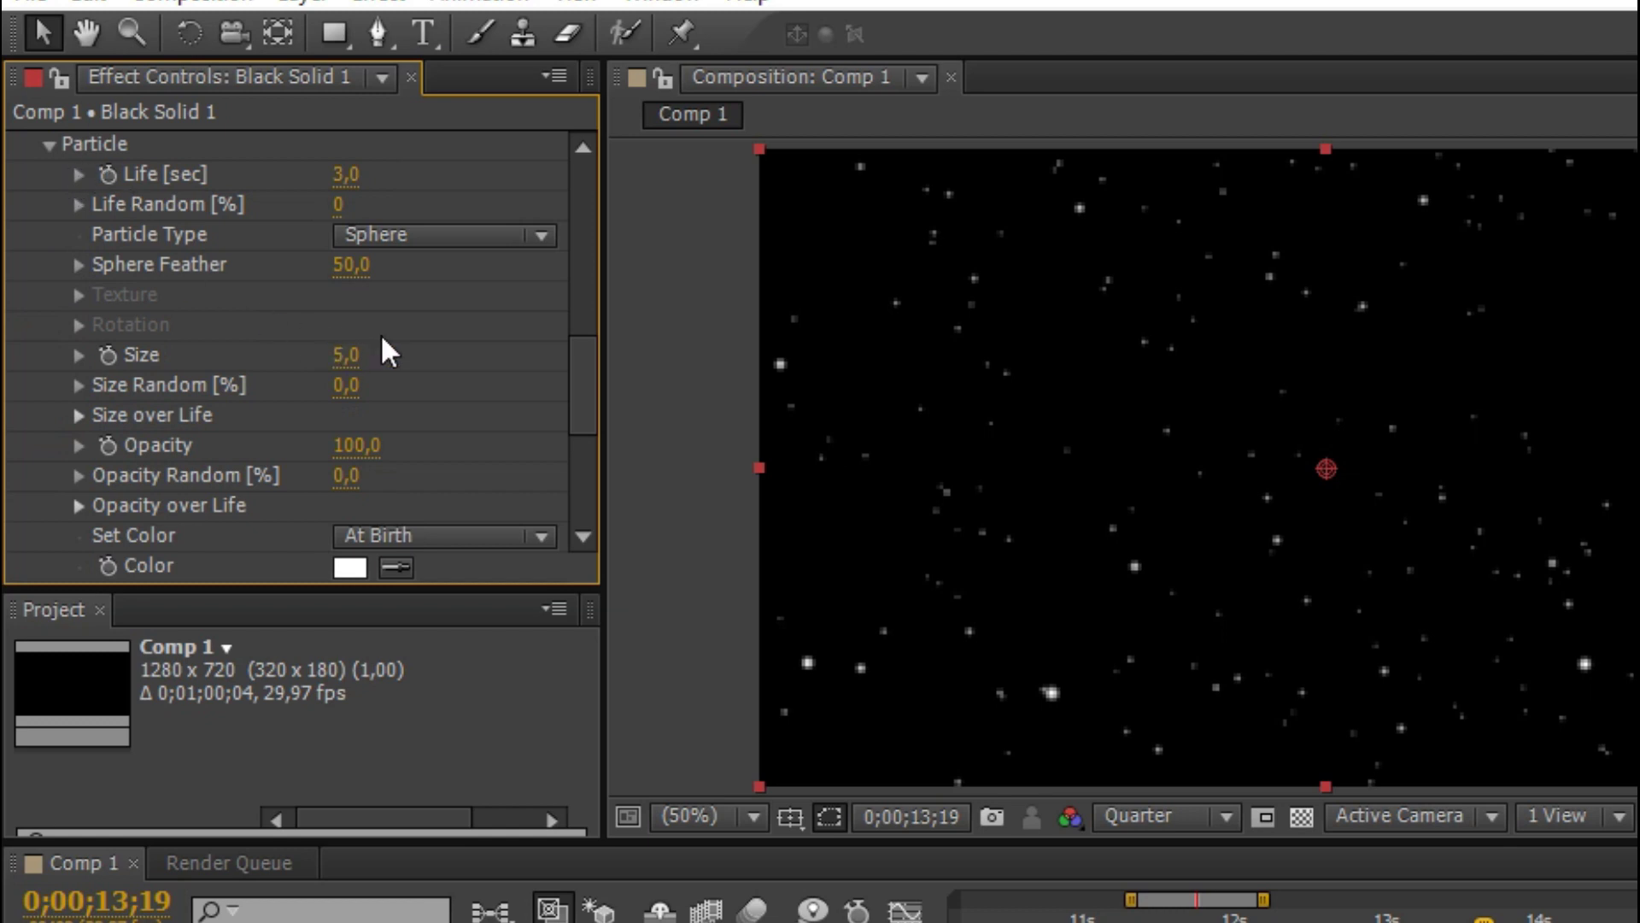
click(496, 238)
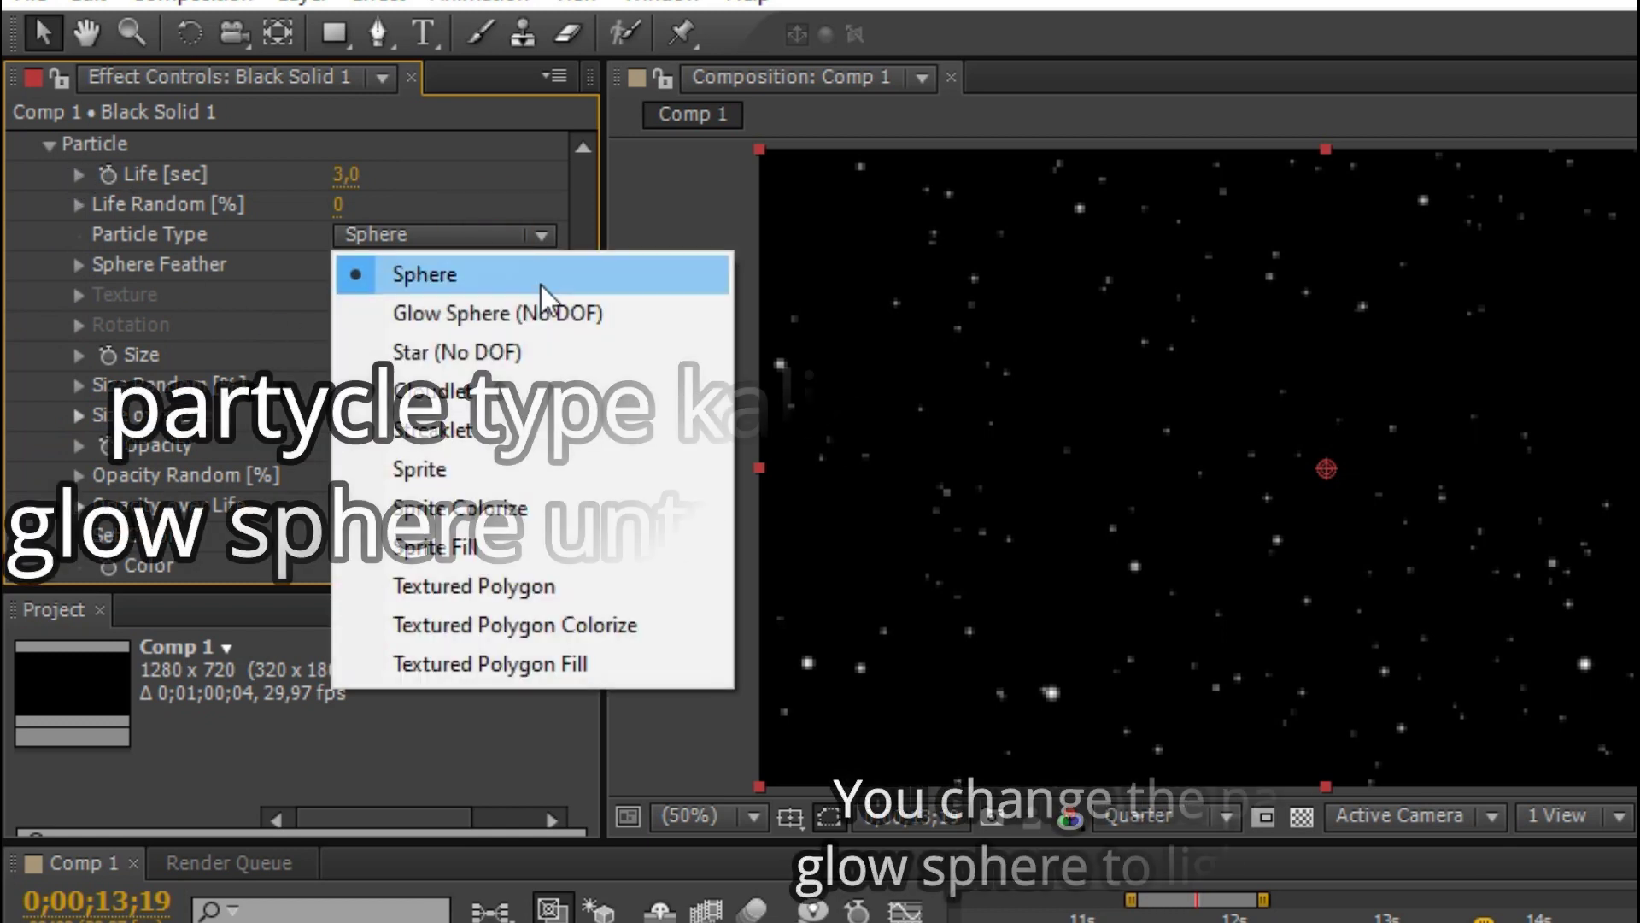
- Set Particle Type to Glow Sphere (No DOF), keeping particle Size at 5
click(557, 314)
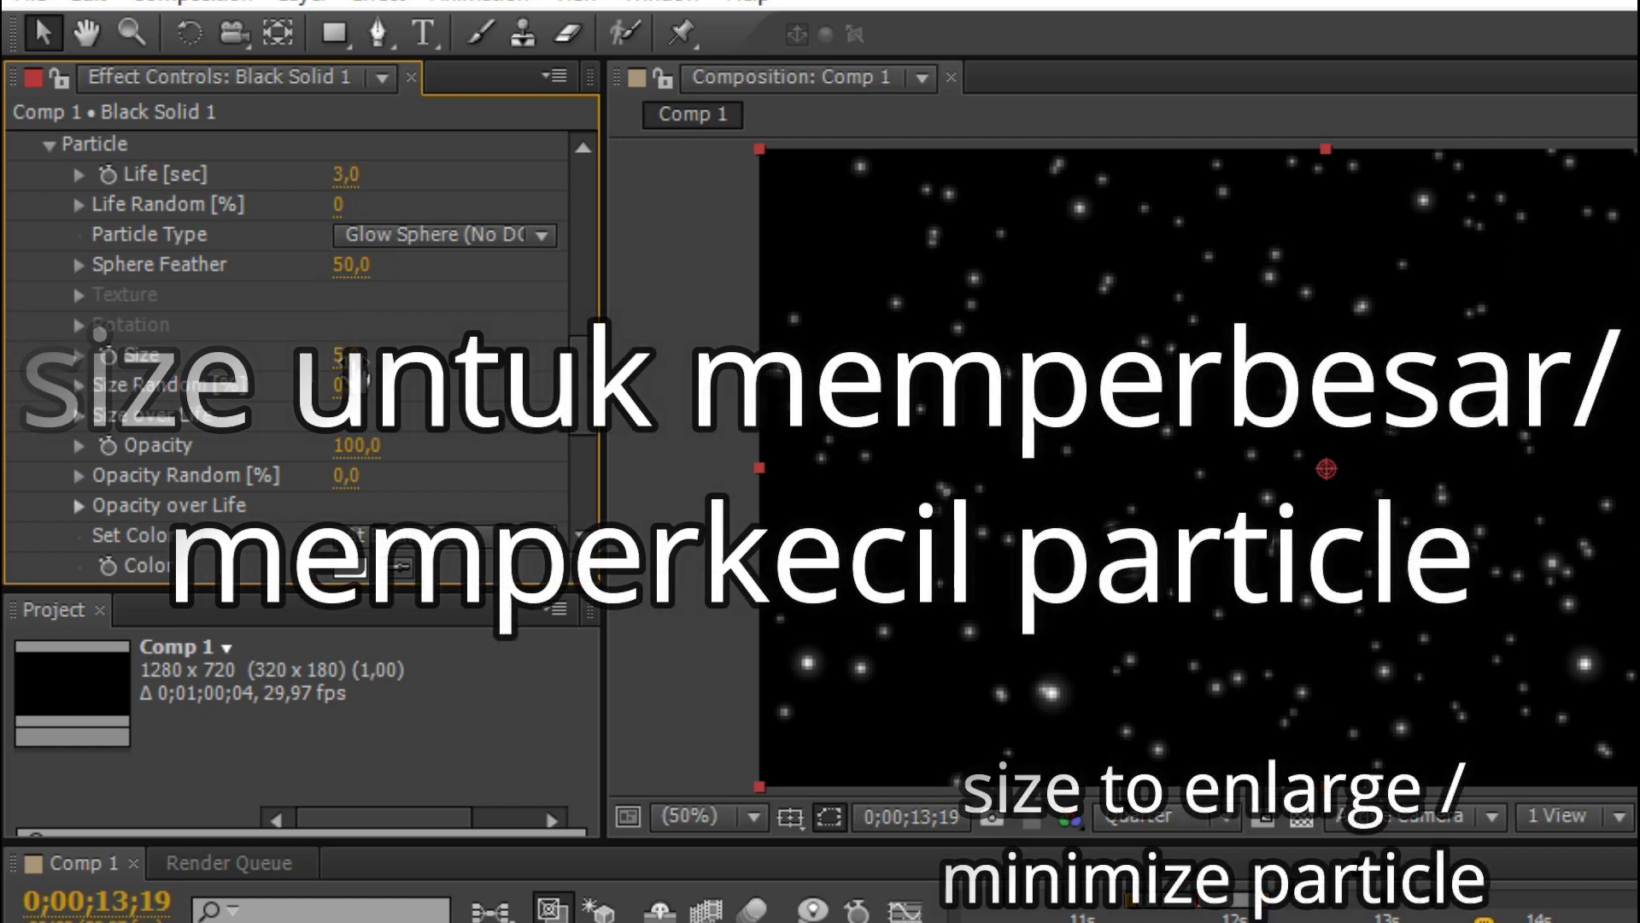
mouse_move(340, 355)
mouse_down()
mouse_move(374, 361)
mouse_move(361, 374)
mouse_up()
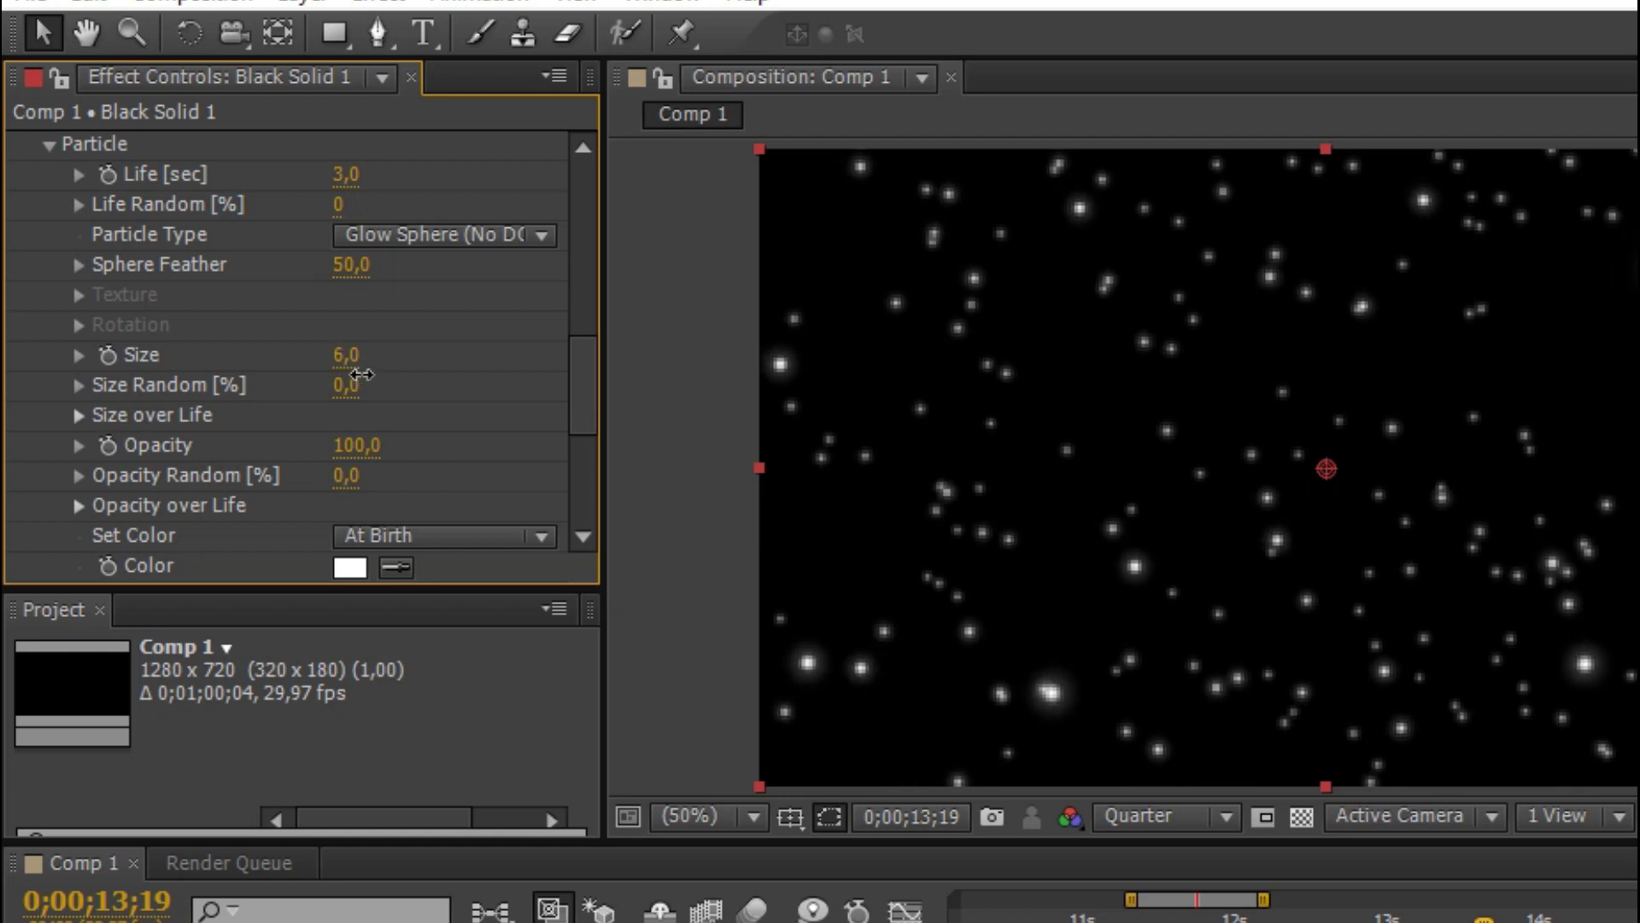
click(349, 357)
text(5)
click(436, 375)
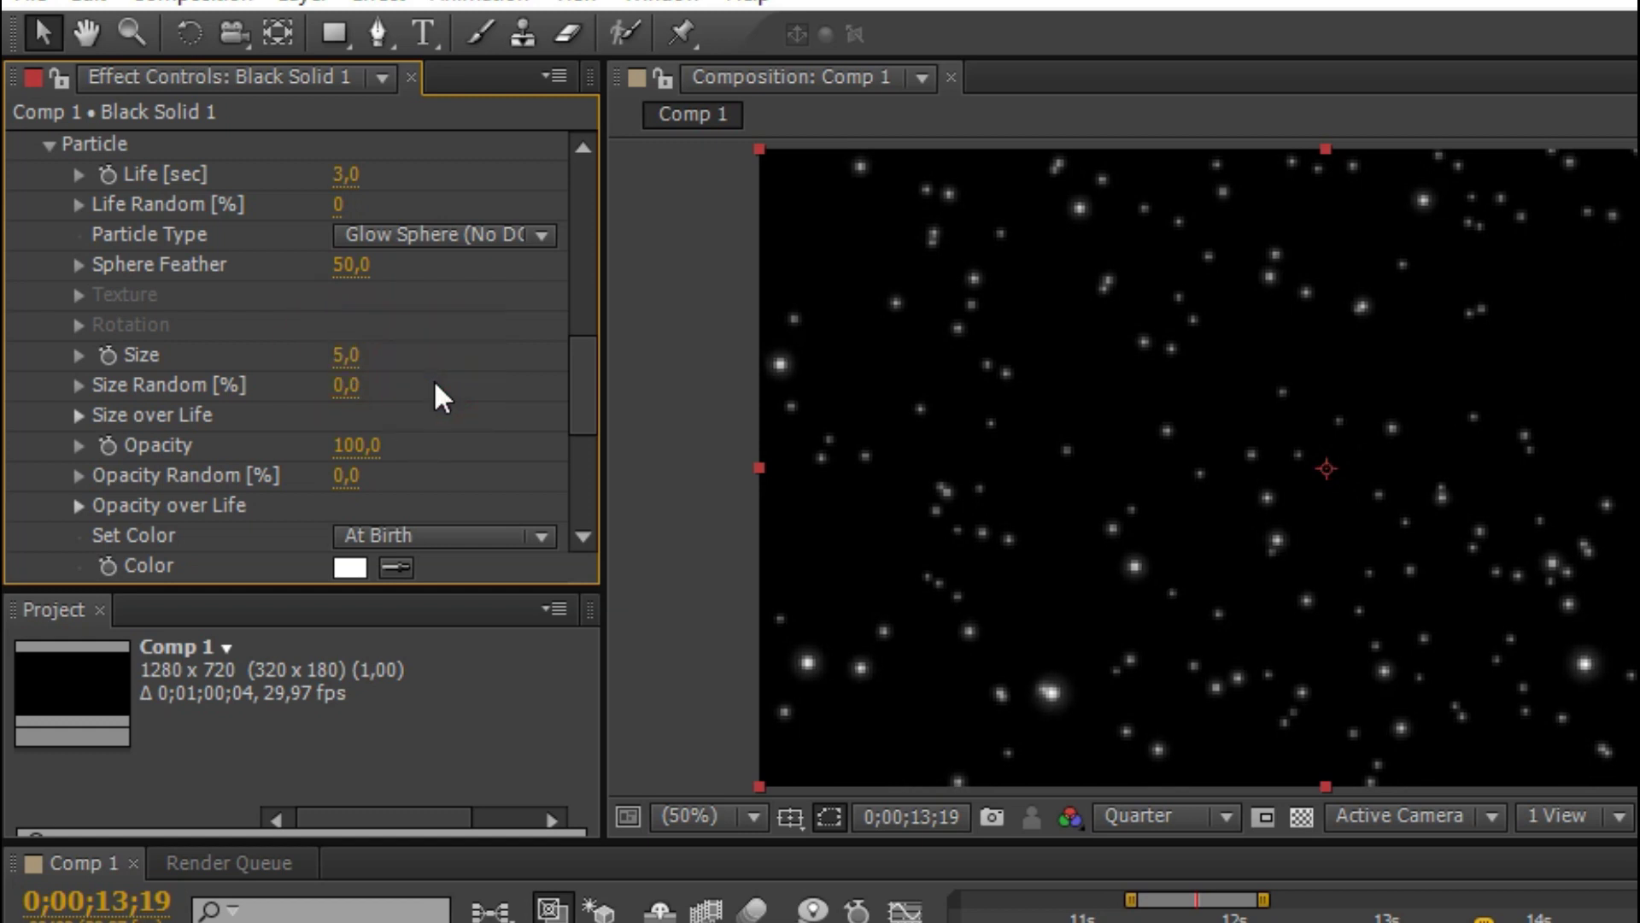
scroll(413, 457, down, 3)
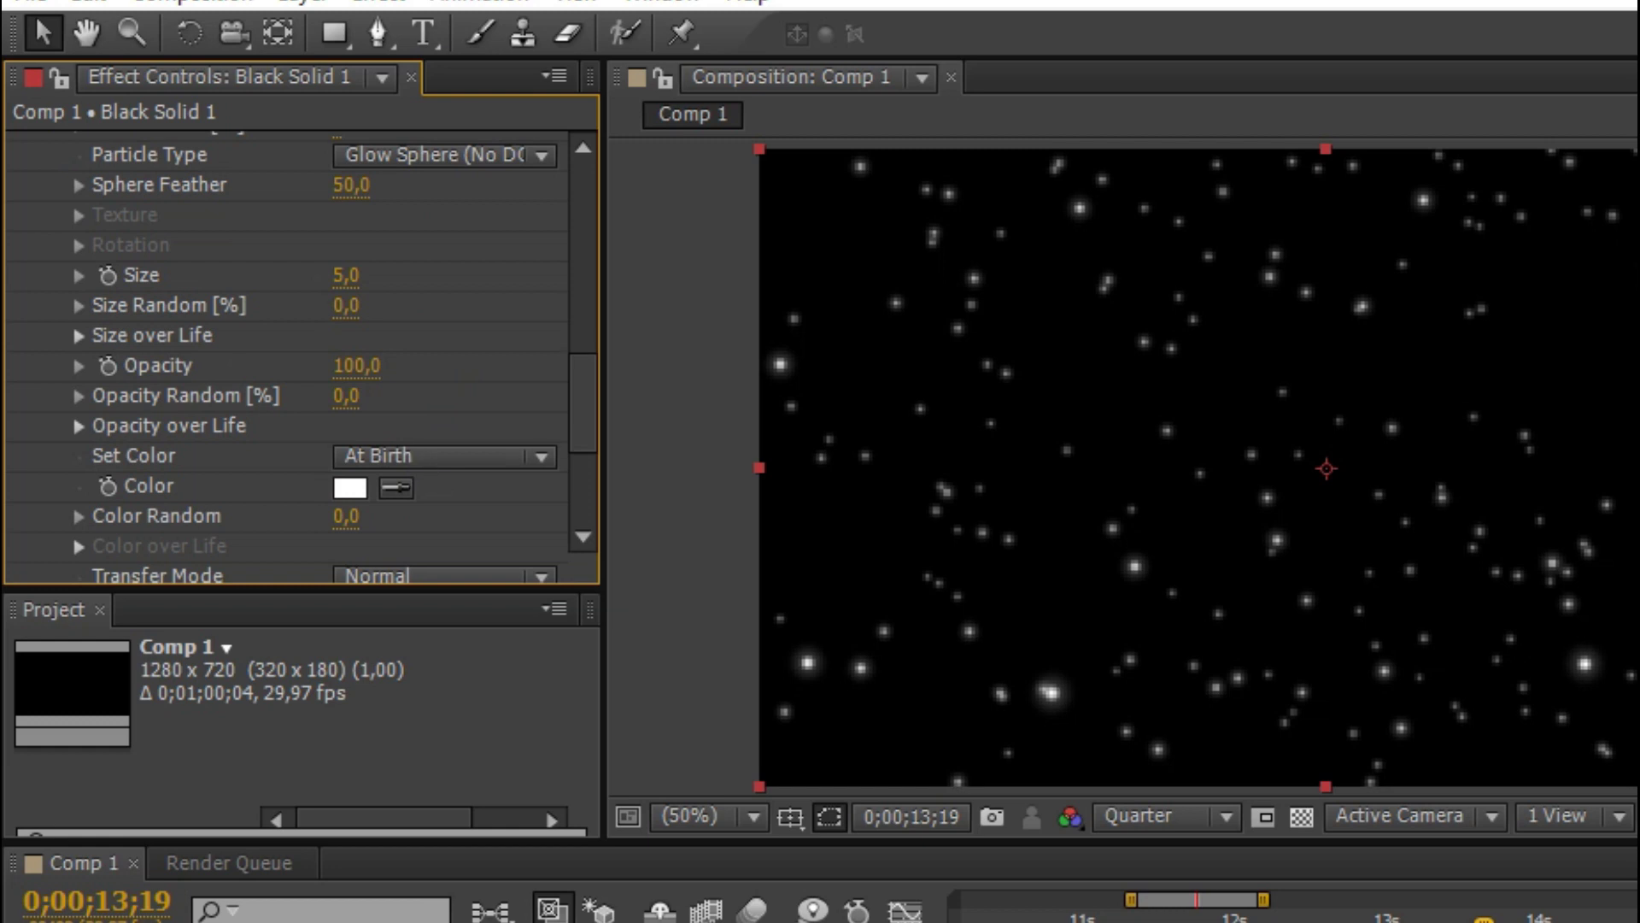
- Preview the starfield and try the Set Color modes Over Life and At Birth
key(space)
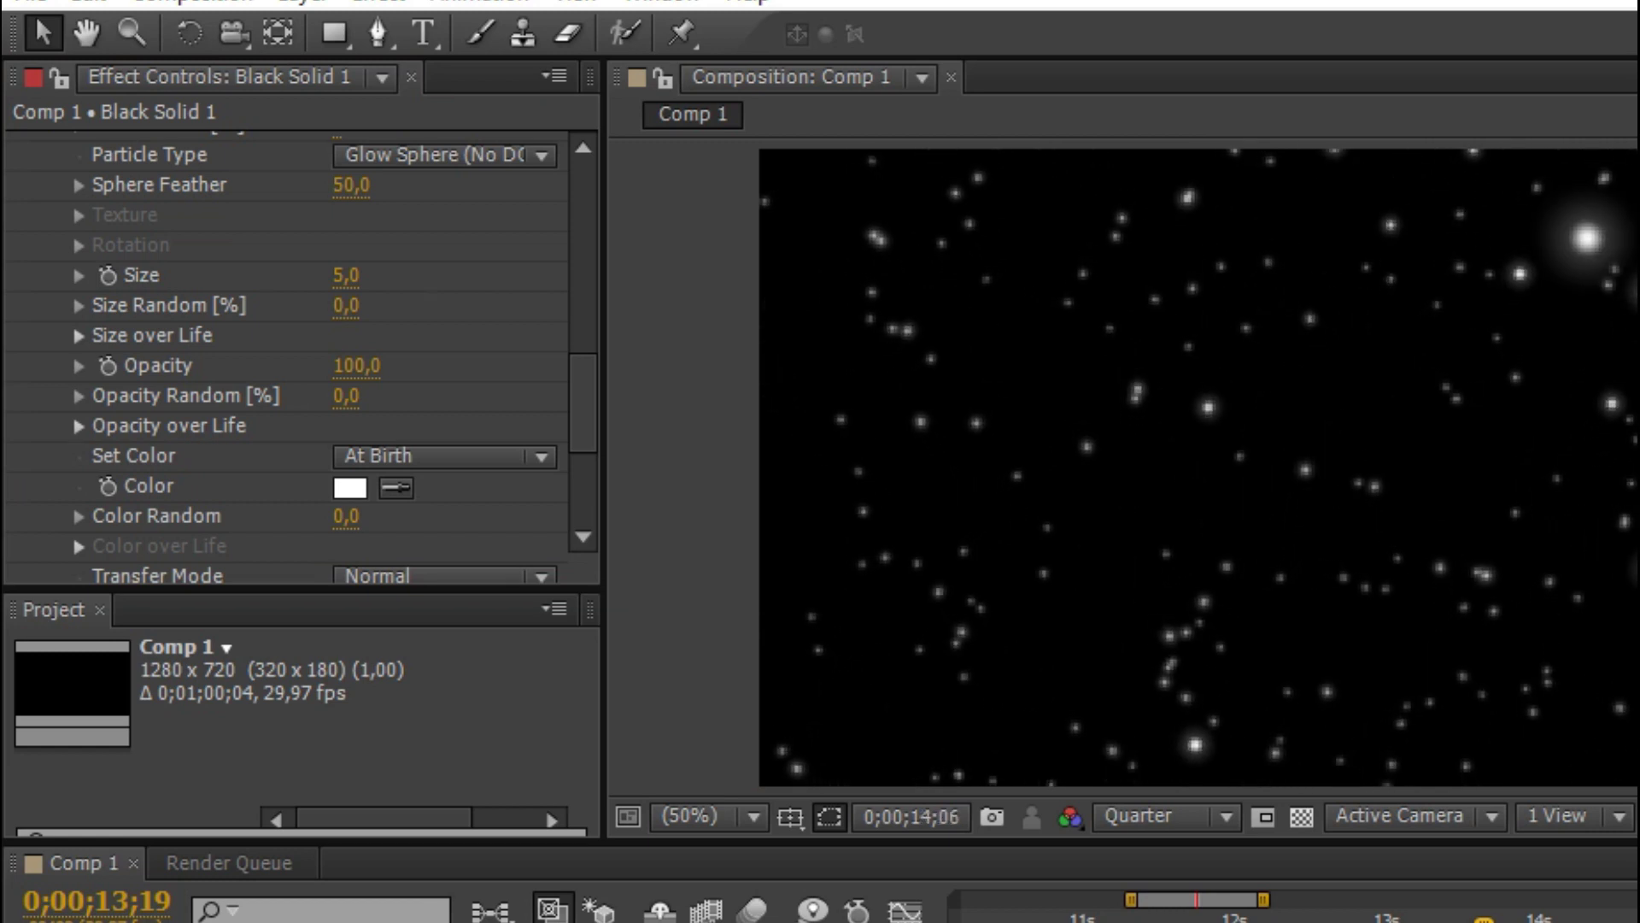
key(space)
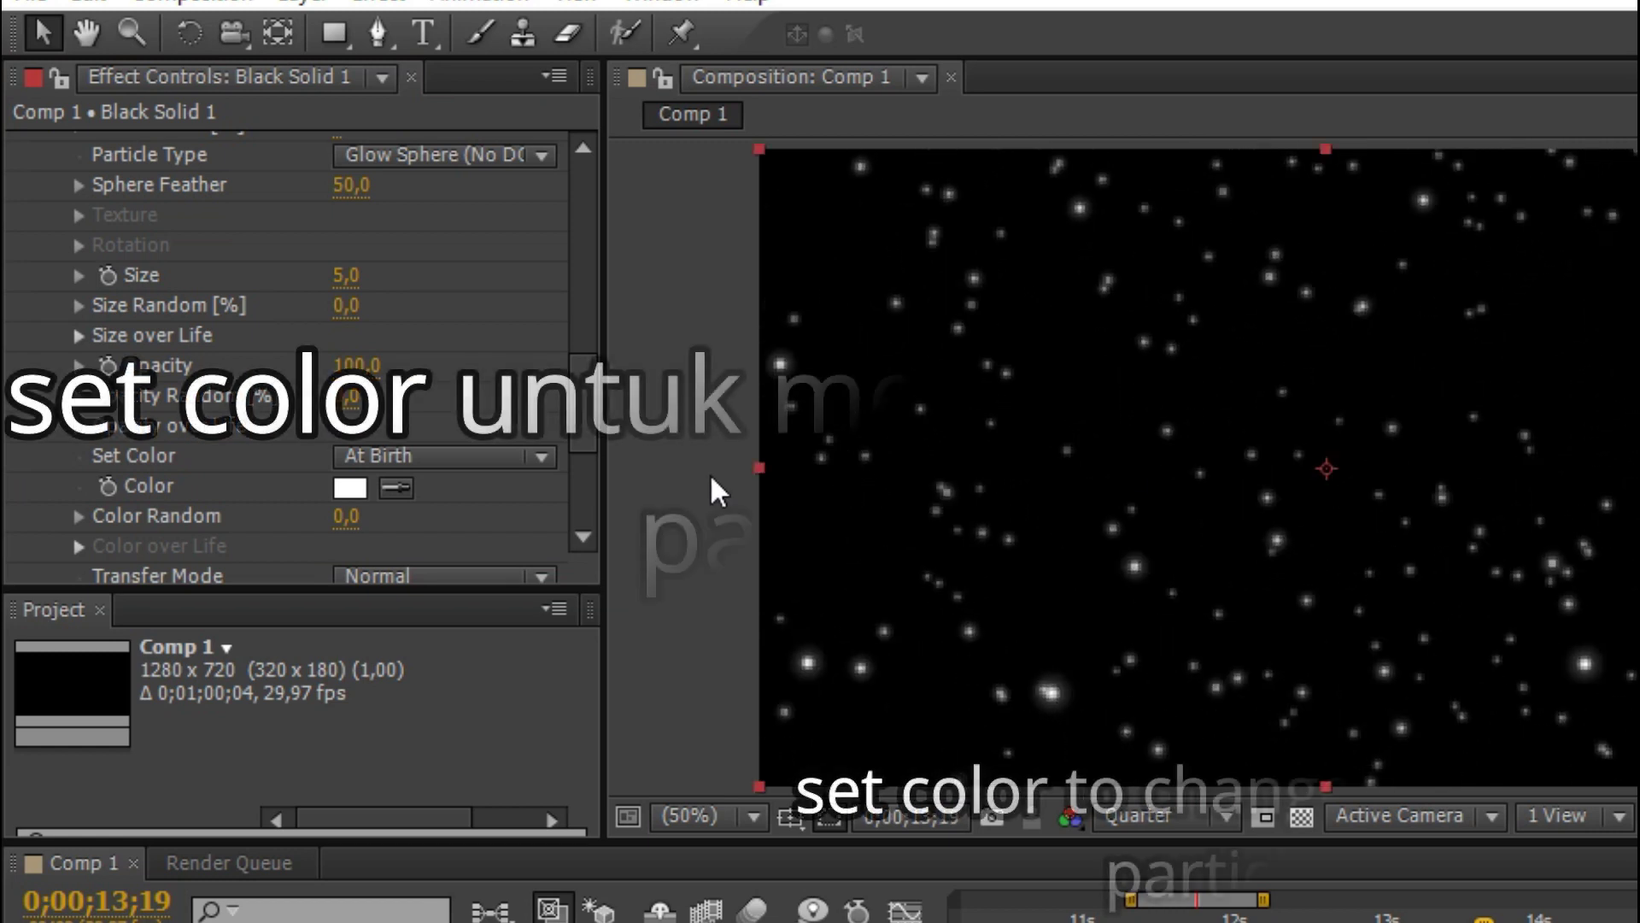
click(466, 452)
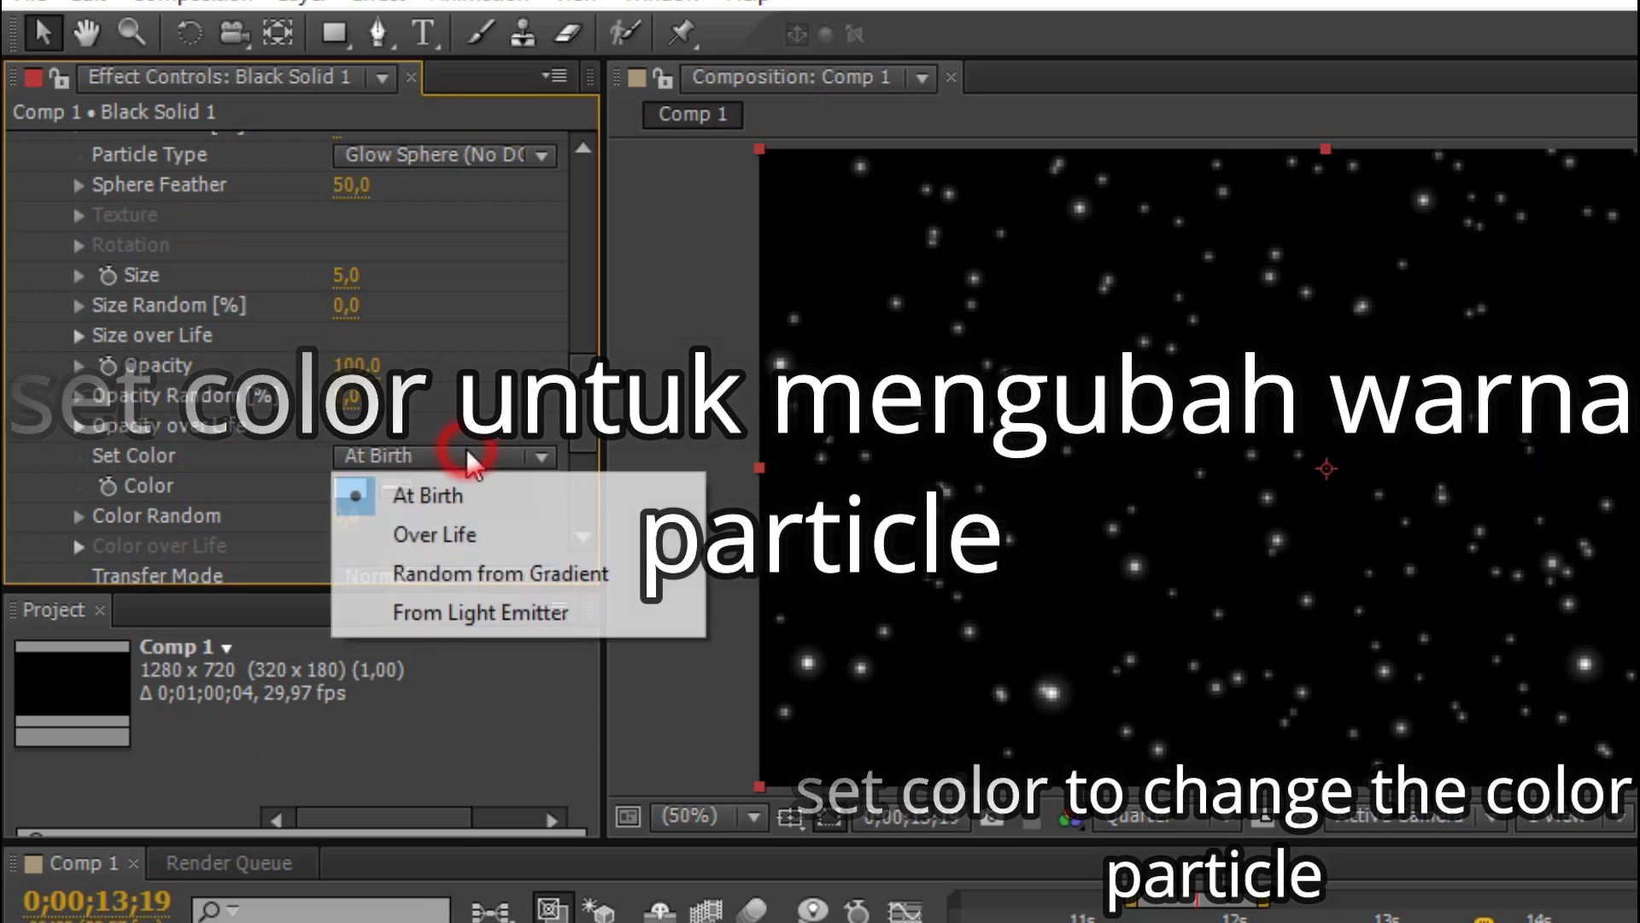
click(490, 613)
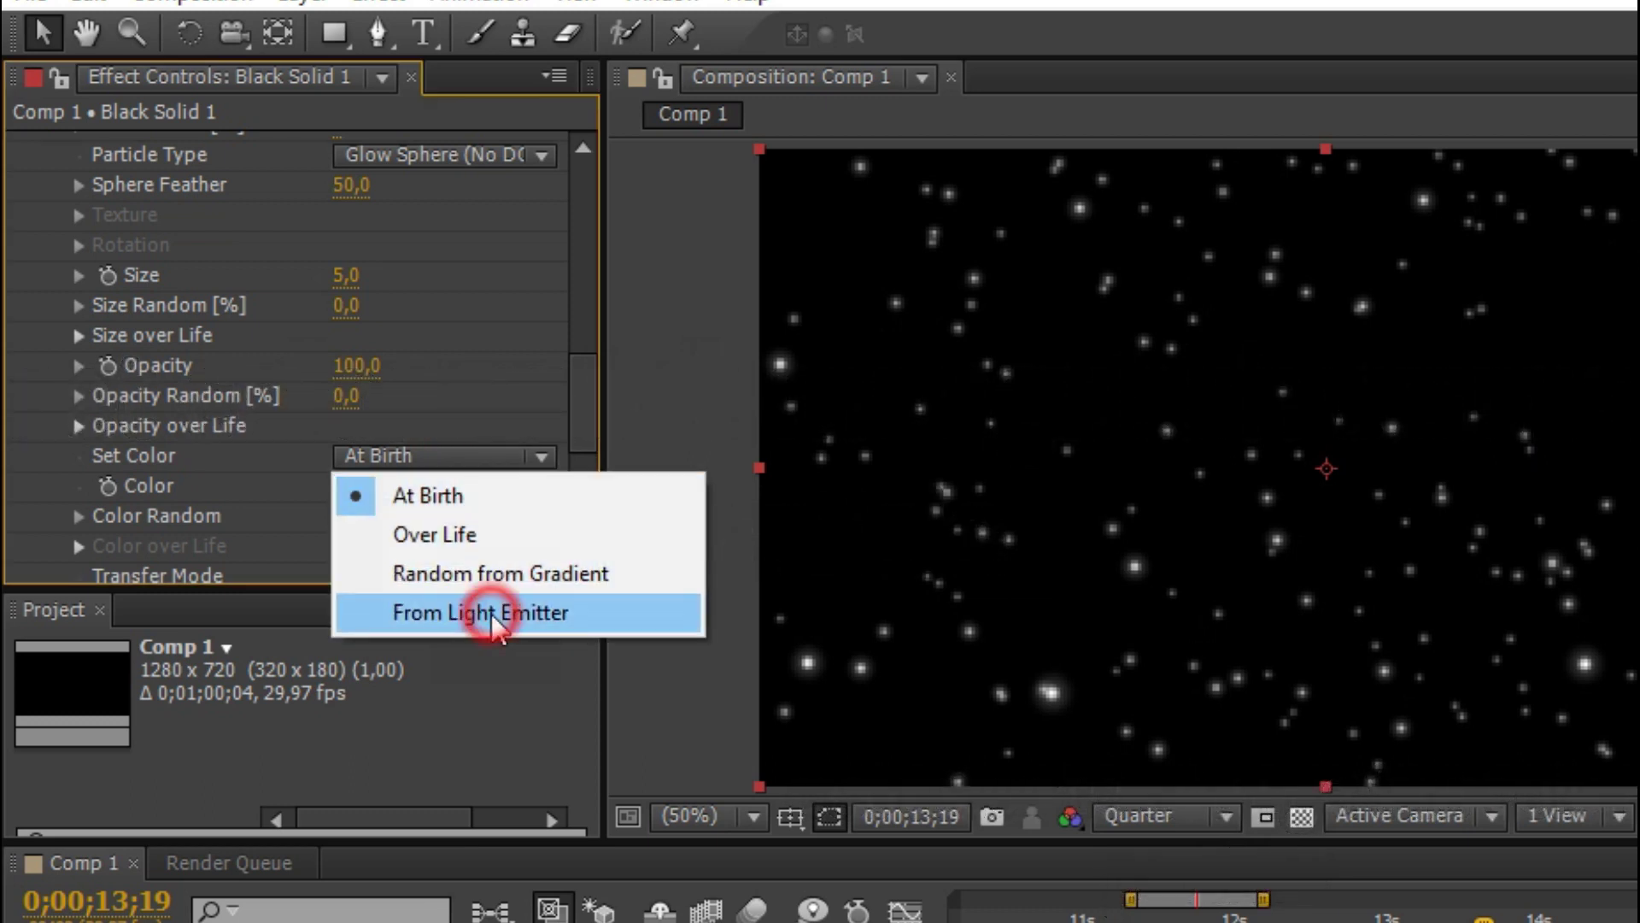
click(483, 458)
click(479, 534)
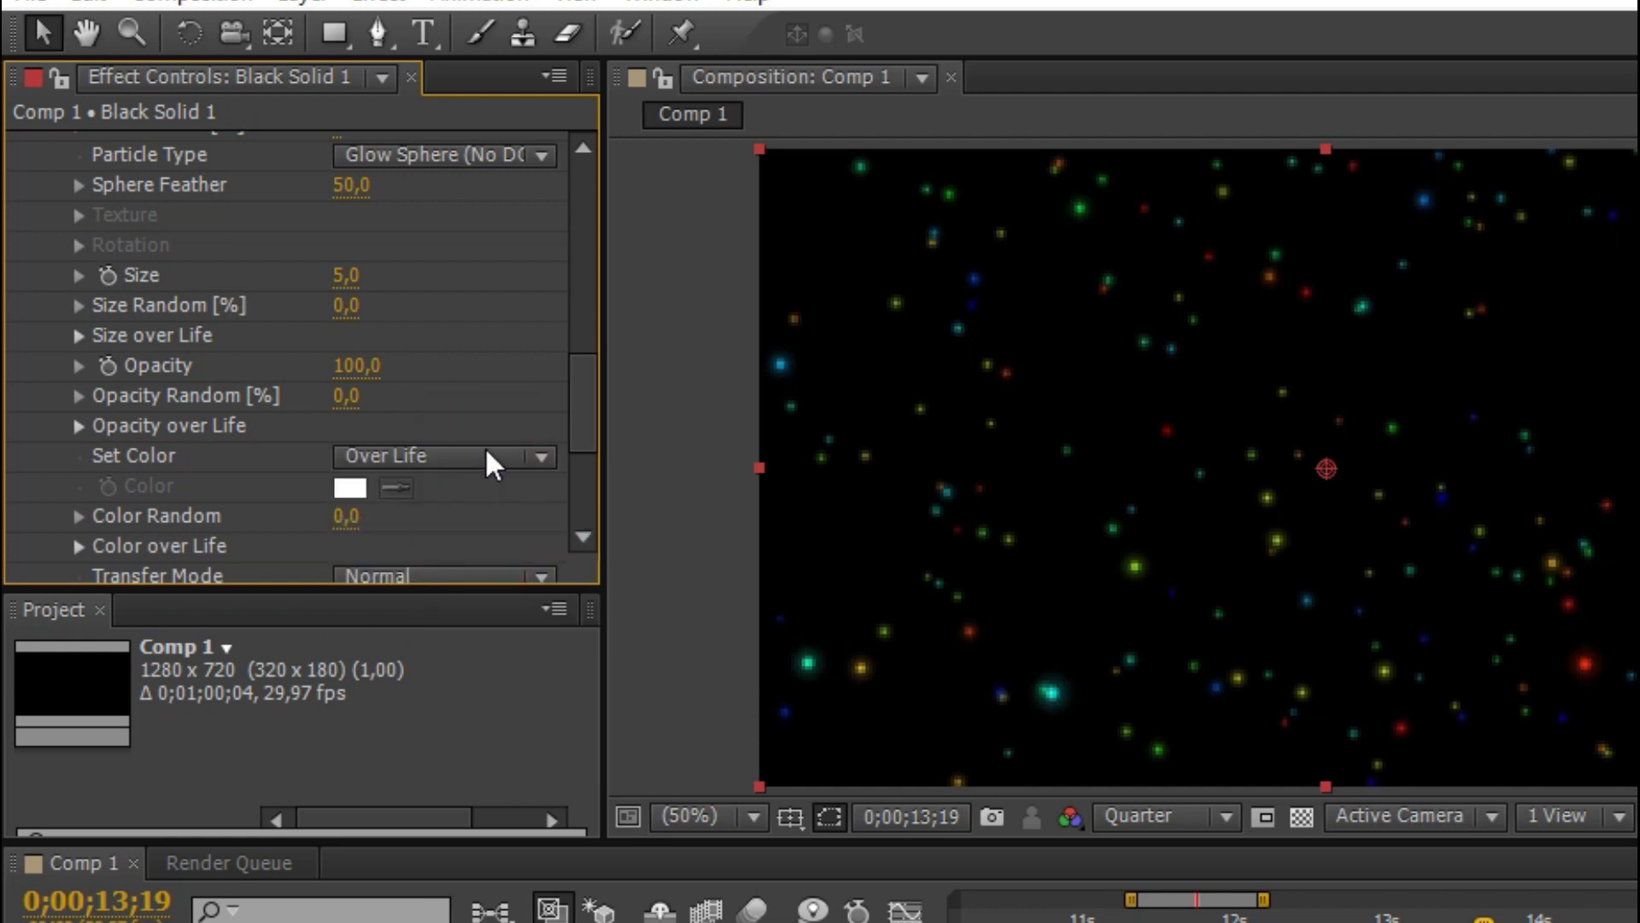
click(465, 459)
click(475, 492)
- Pick a red particle Color, then settle Set Color on From Light Emitter
click(357, 489)
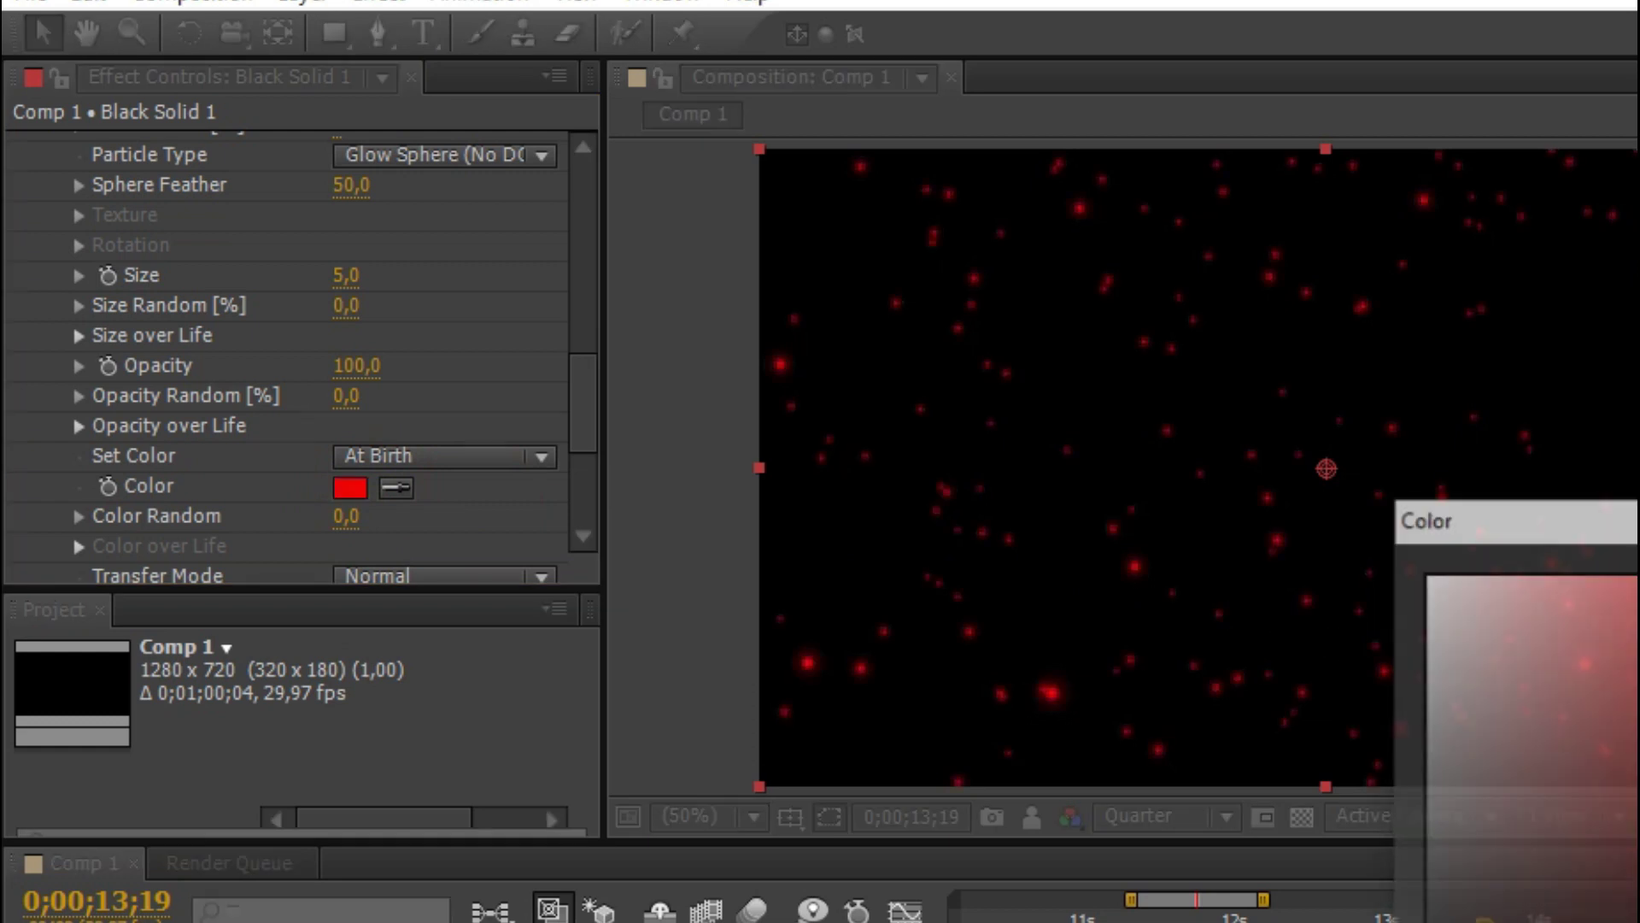
key(Return)
click(377, 458)
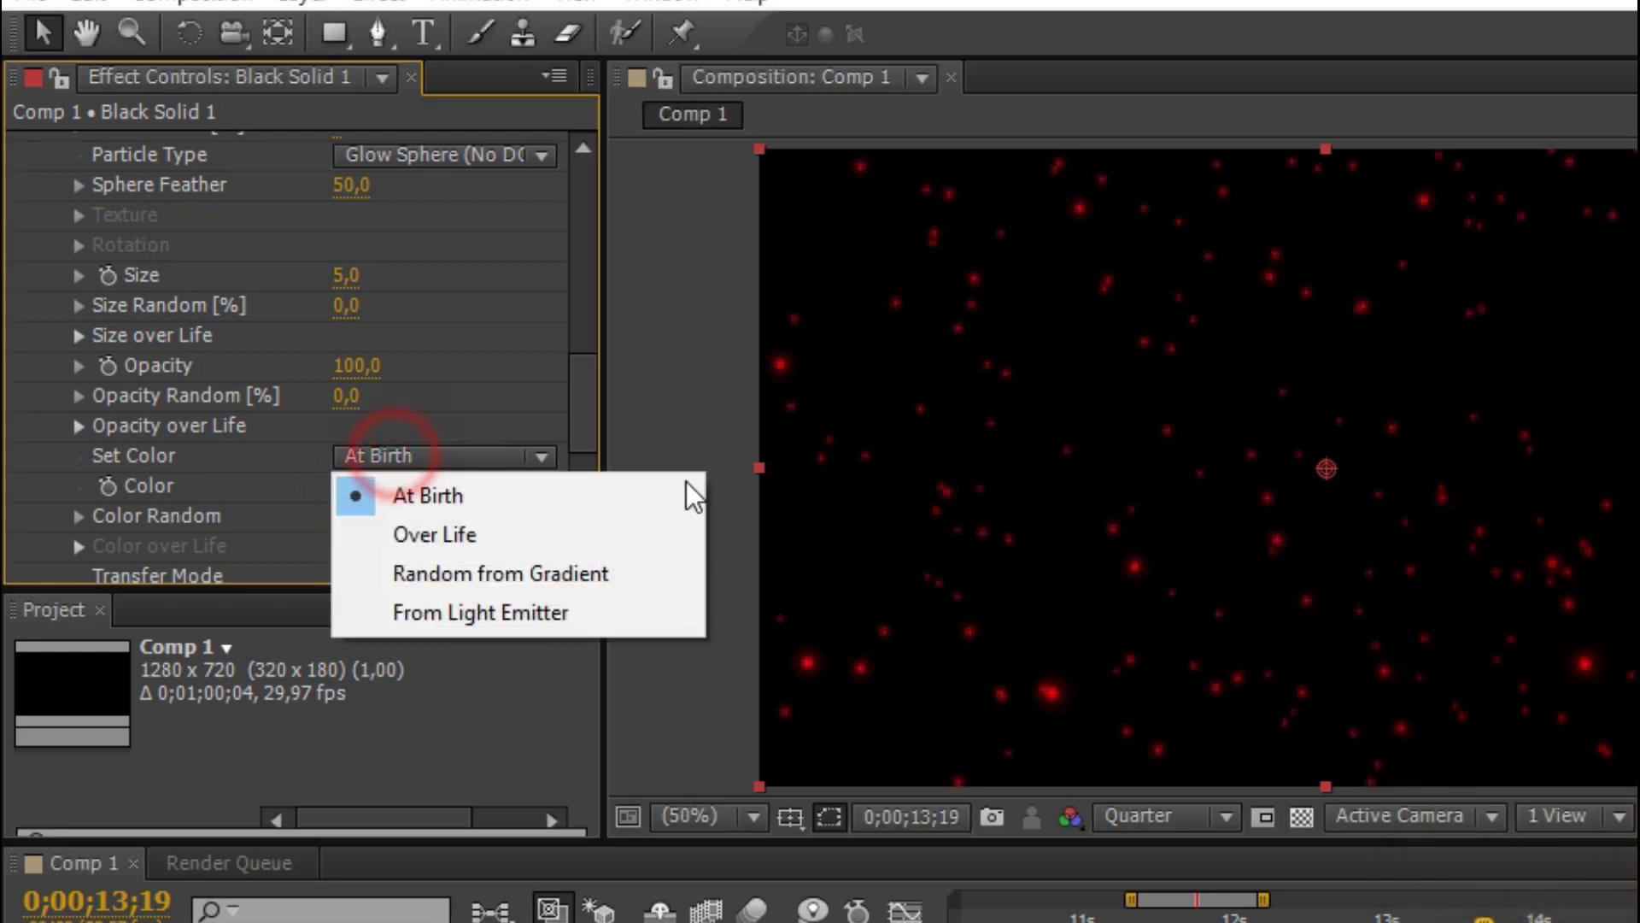
click(539, 615)
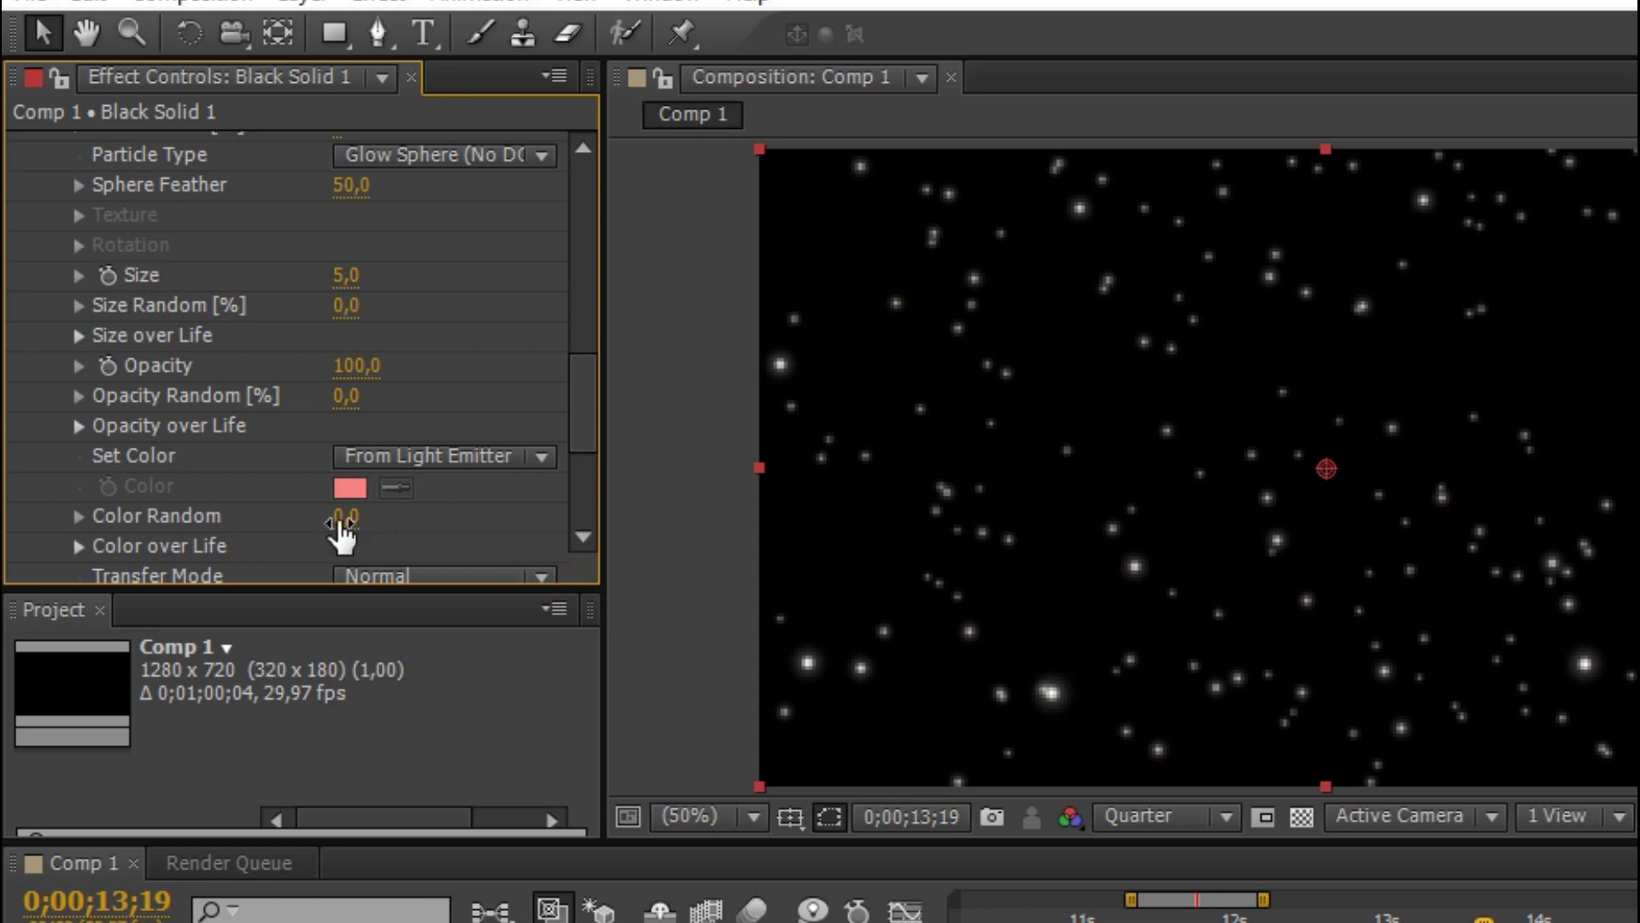
scroll(531, 515, down, 2)
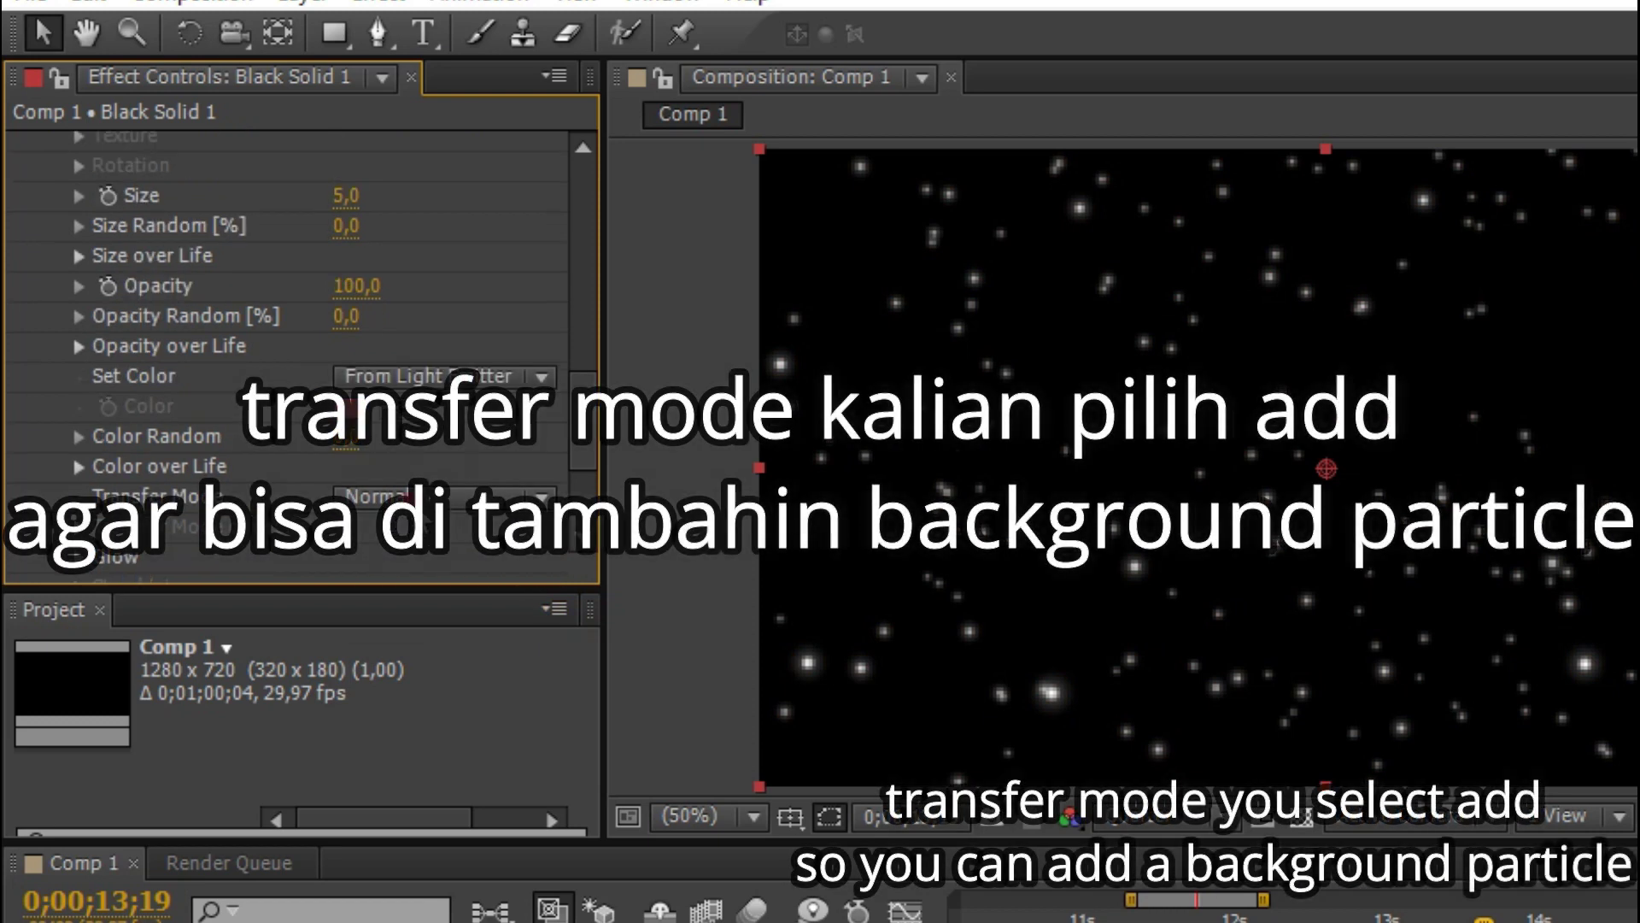
- Set the particles' Transfer Mode to Add and briefly inspect the Glow settings
click(397, 500)
click(431, 576)
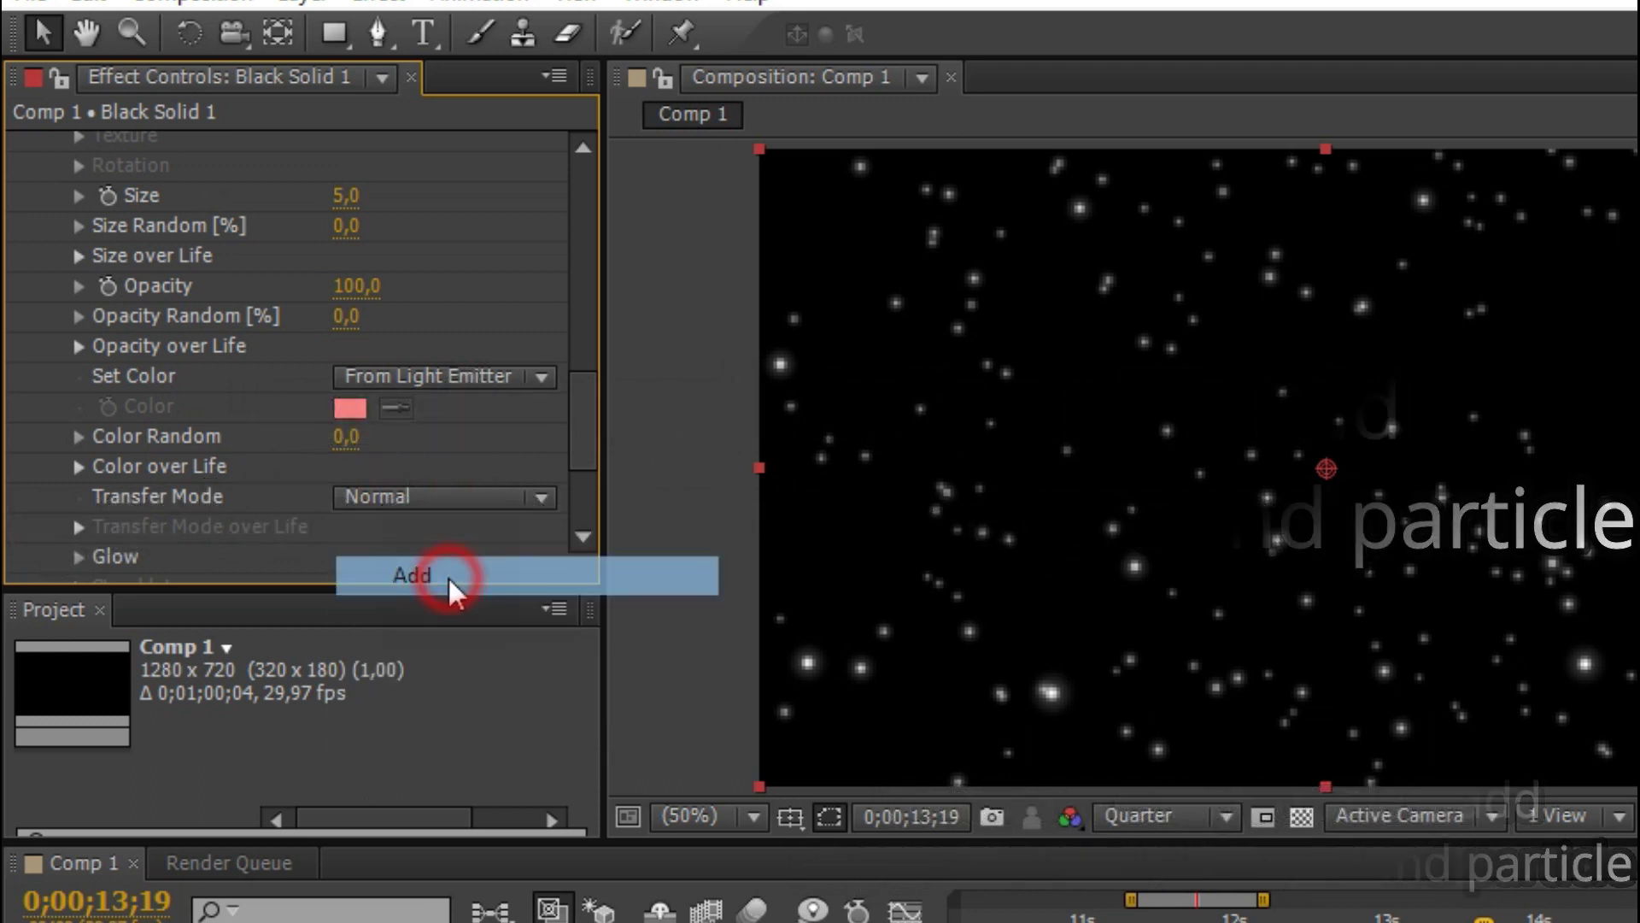
scroll(463, 554, down, 2)
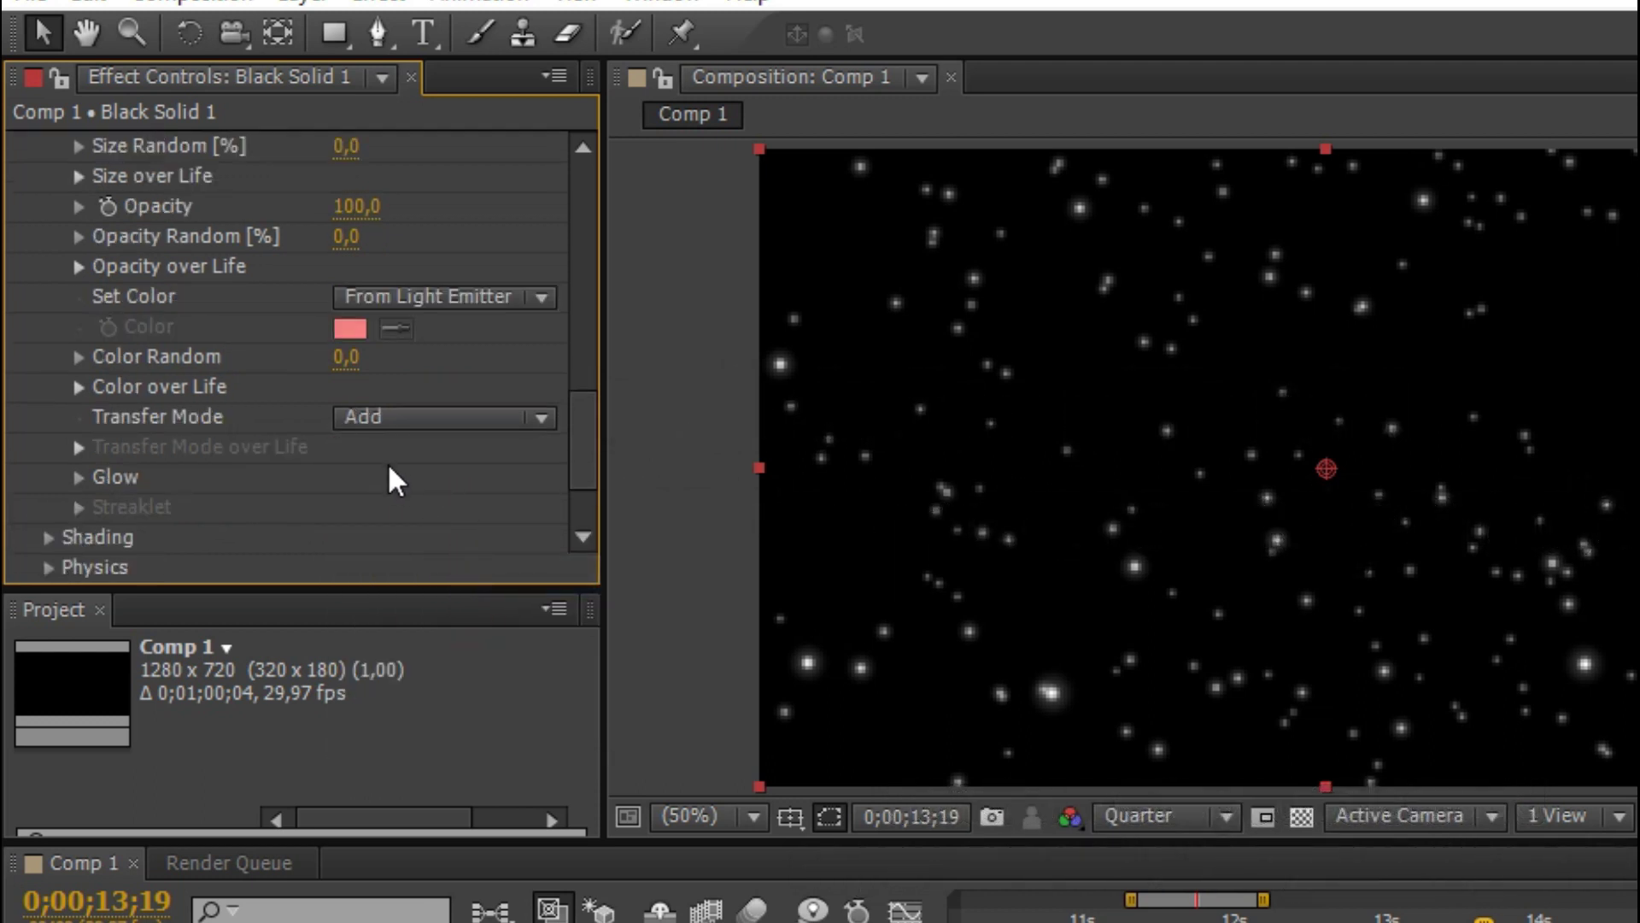
click(78, 478)
click(80, 445)
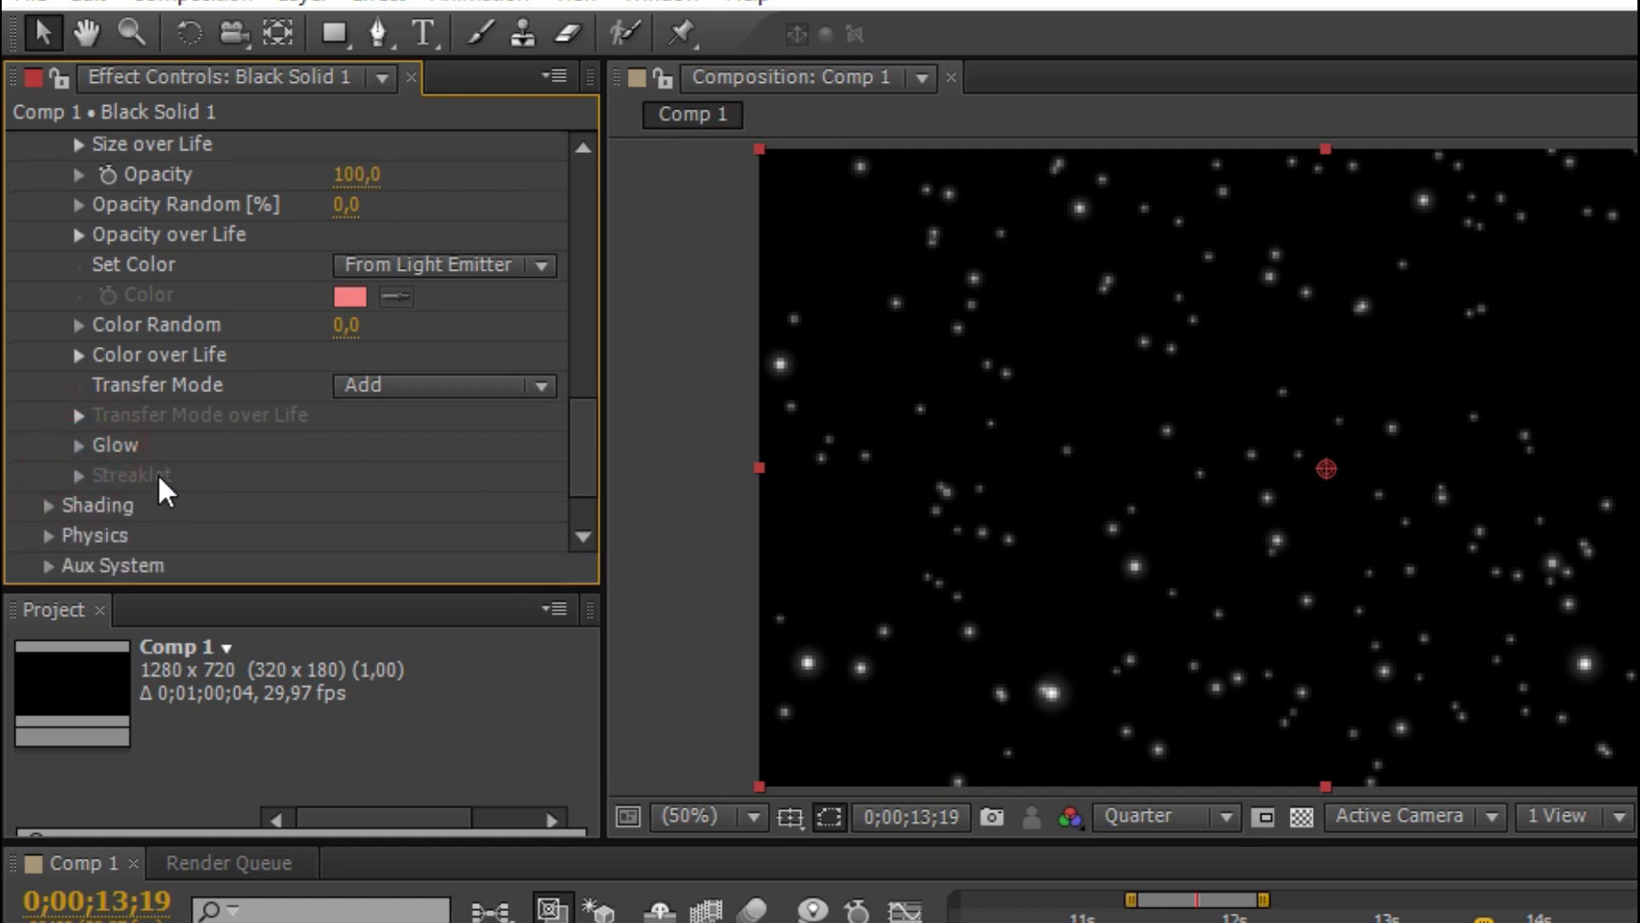
- Review Particular's Shading settings, leaving Shading Off
click(47, 505)
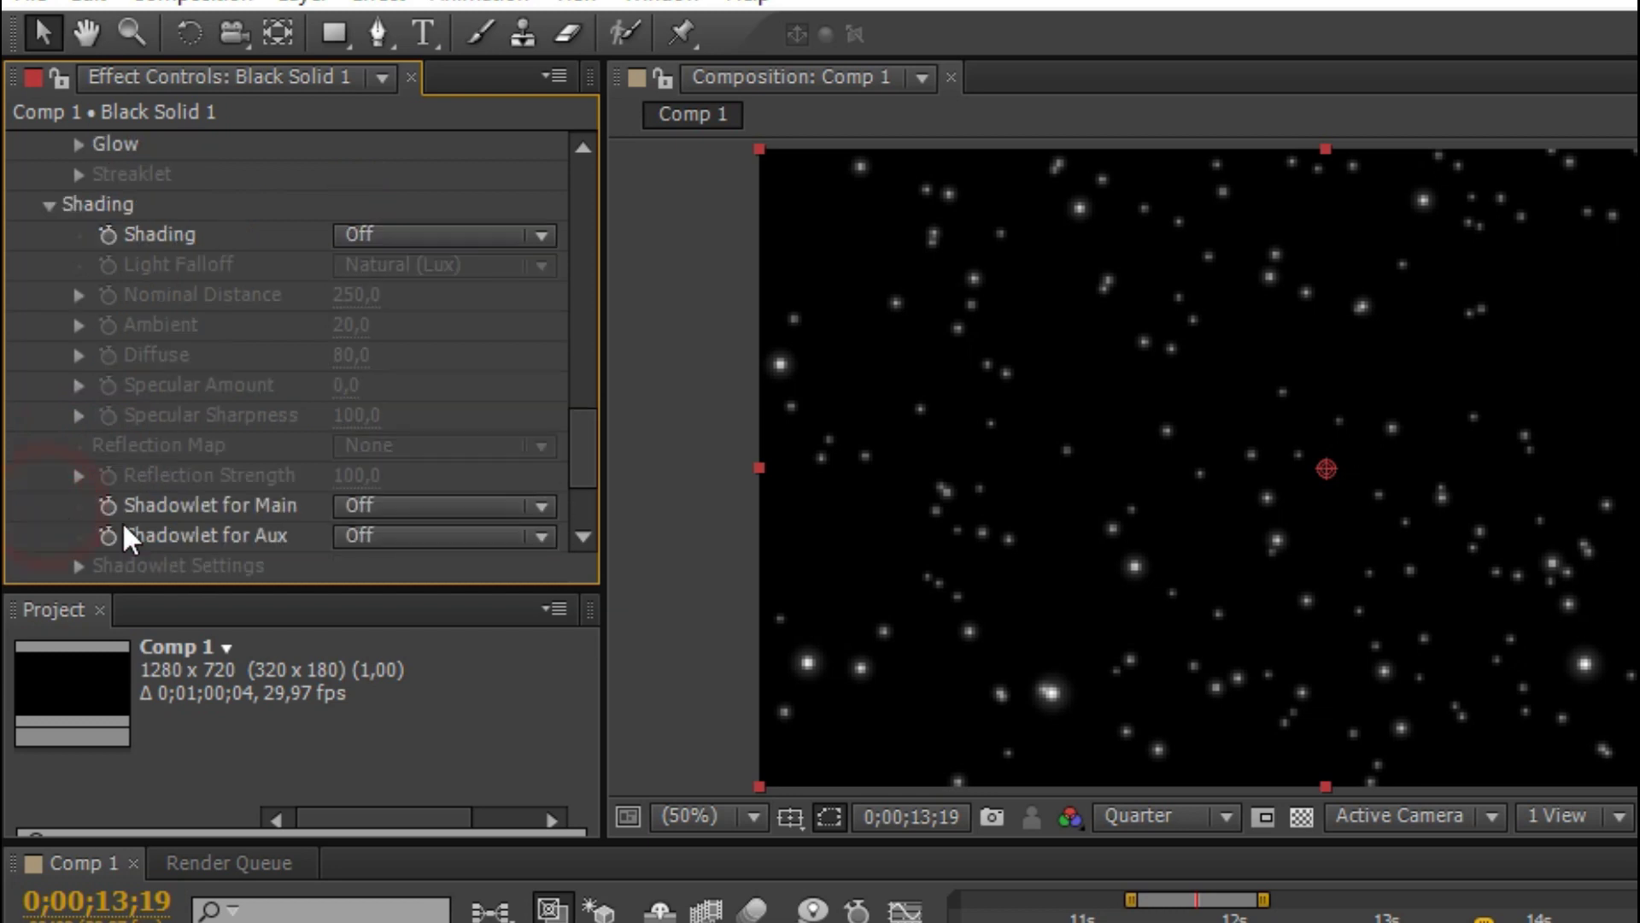
click(418, 235)
click(250, 241)
click(48, 202)
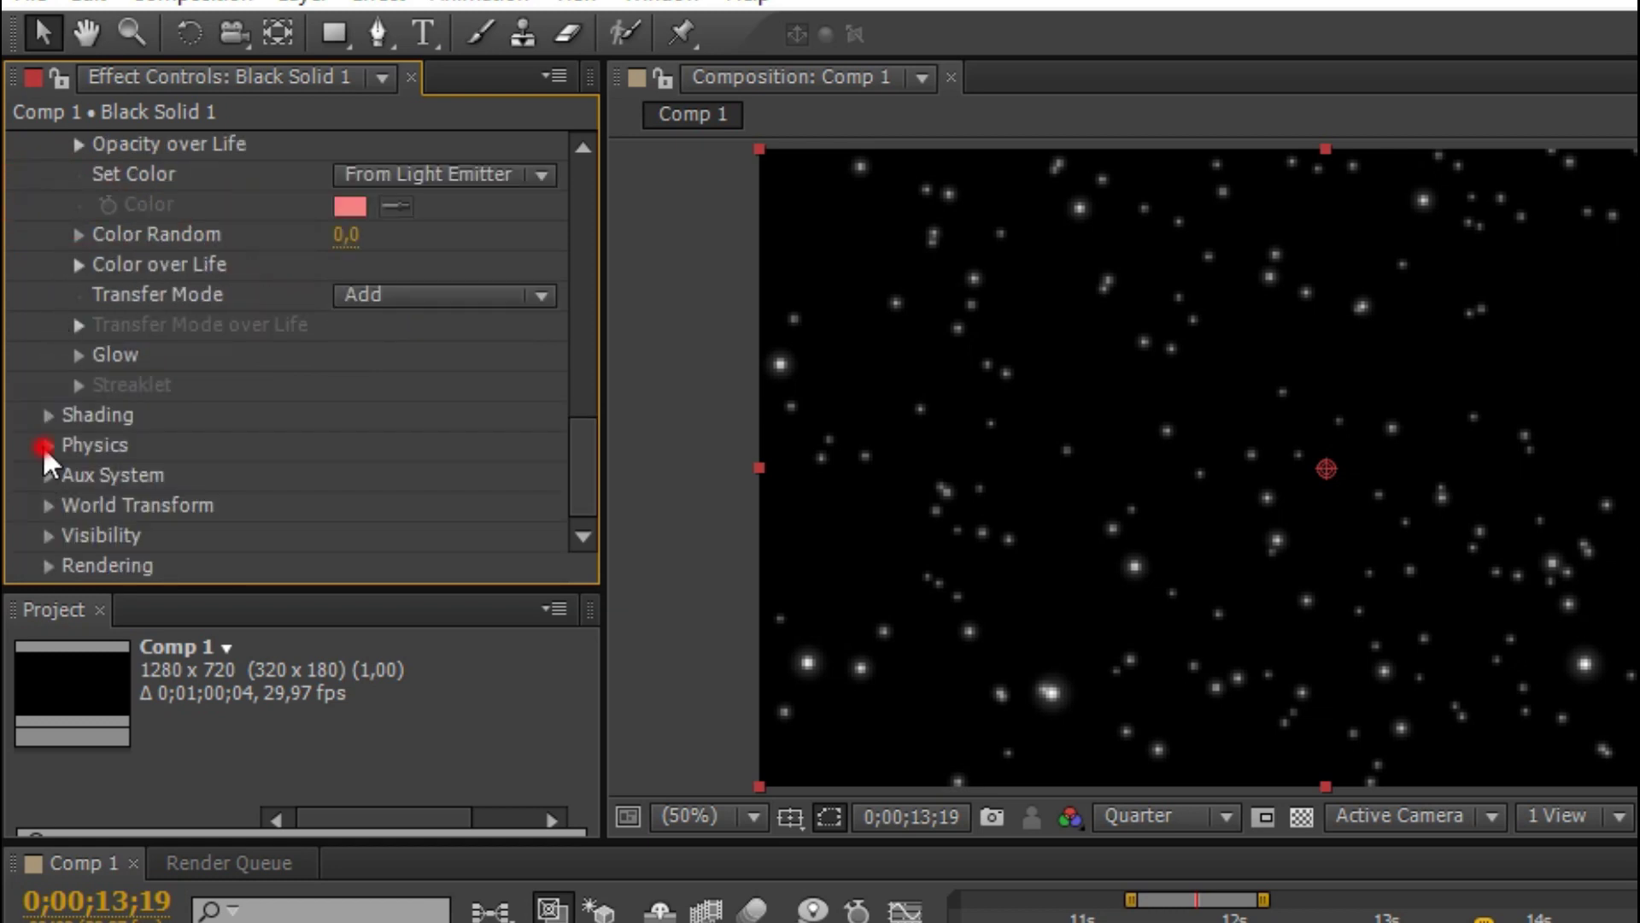
- Keep Physics on Air, set Gravity -380 and Physics Time Factor 0.5, then preview
click(43, 444)
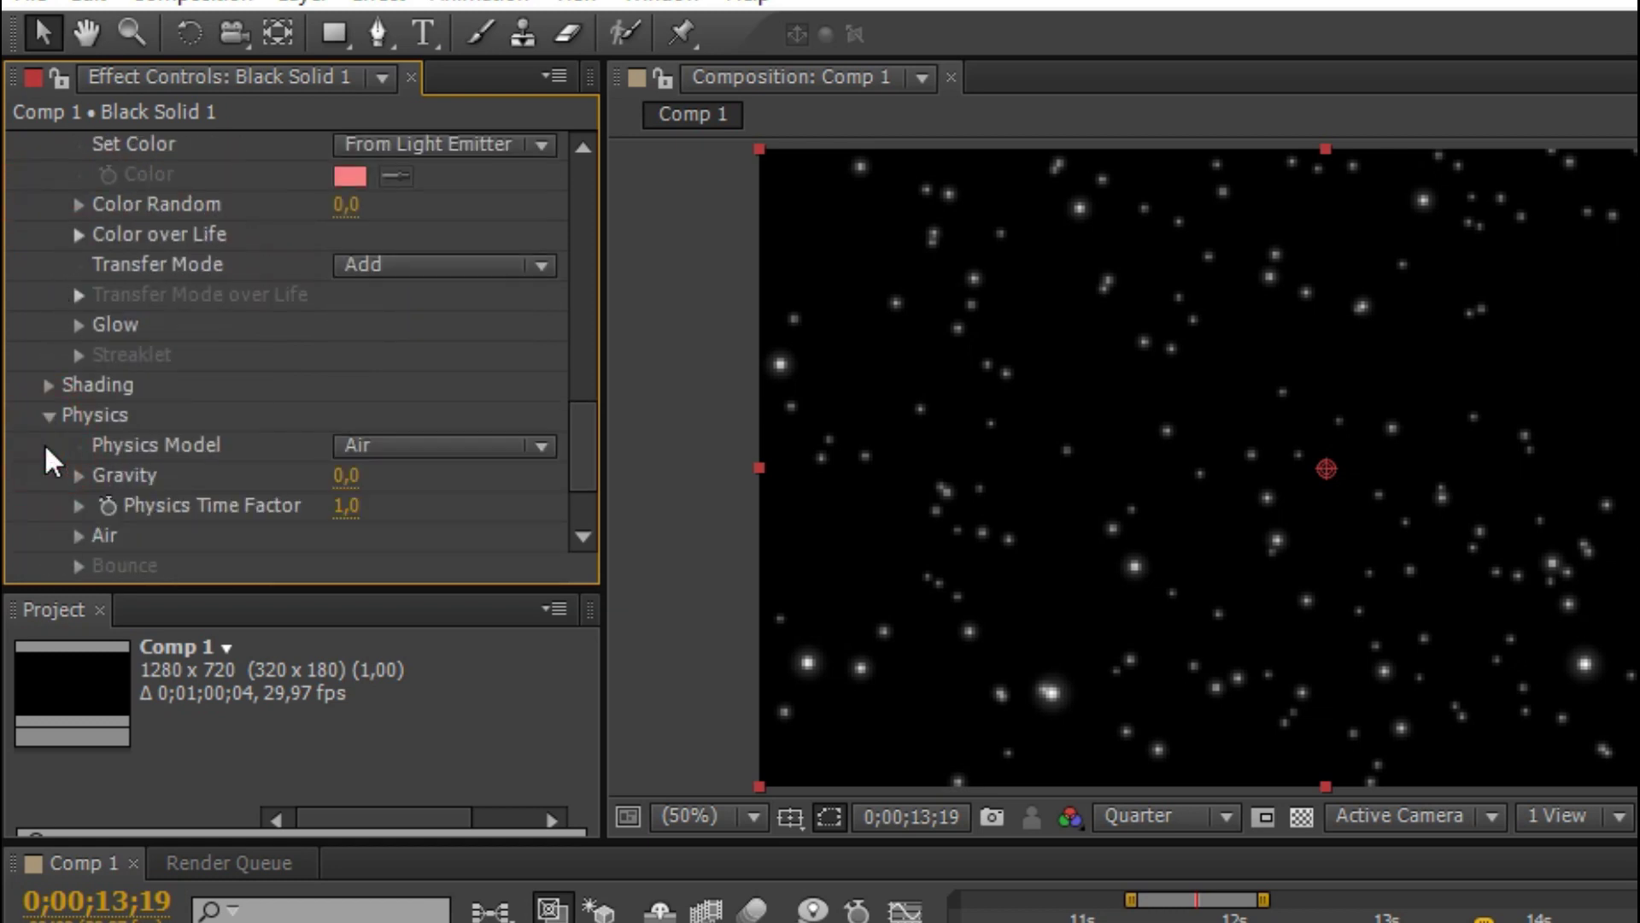
click(378, 446)
click(405, 427)
click(349, 509)
mouse_move(341, 478)
mouse_down()
mouse_move(150, 453)
mouse_move(304, 502)
mouse_up()
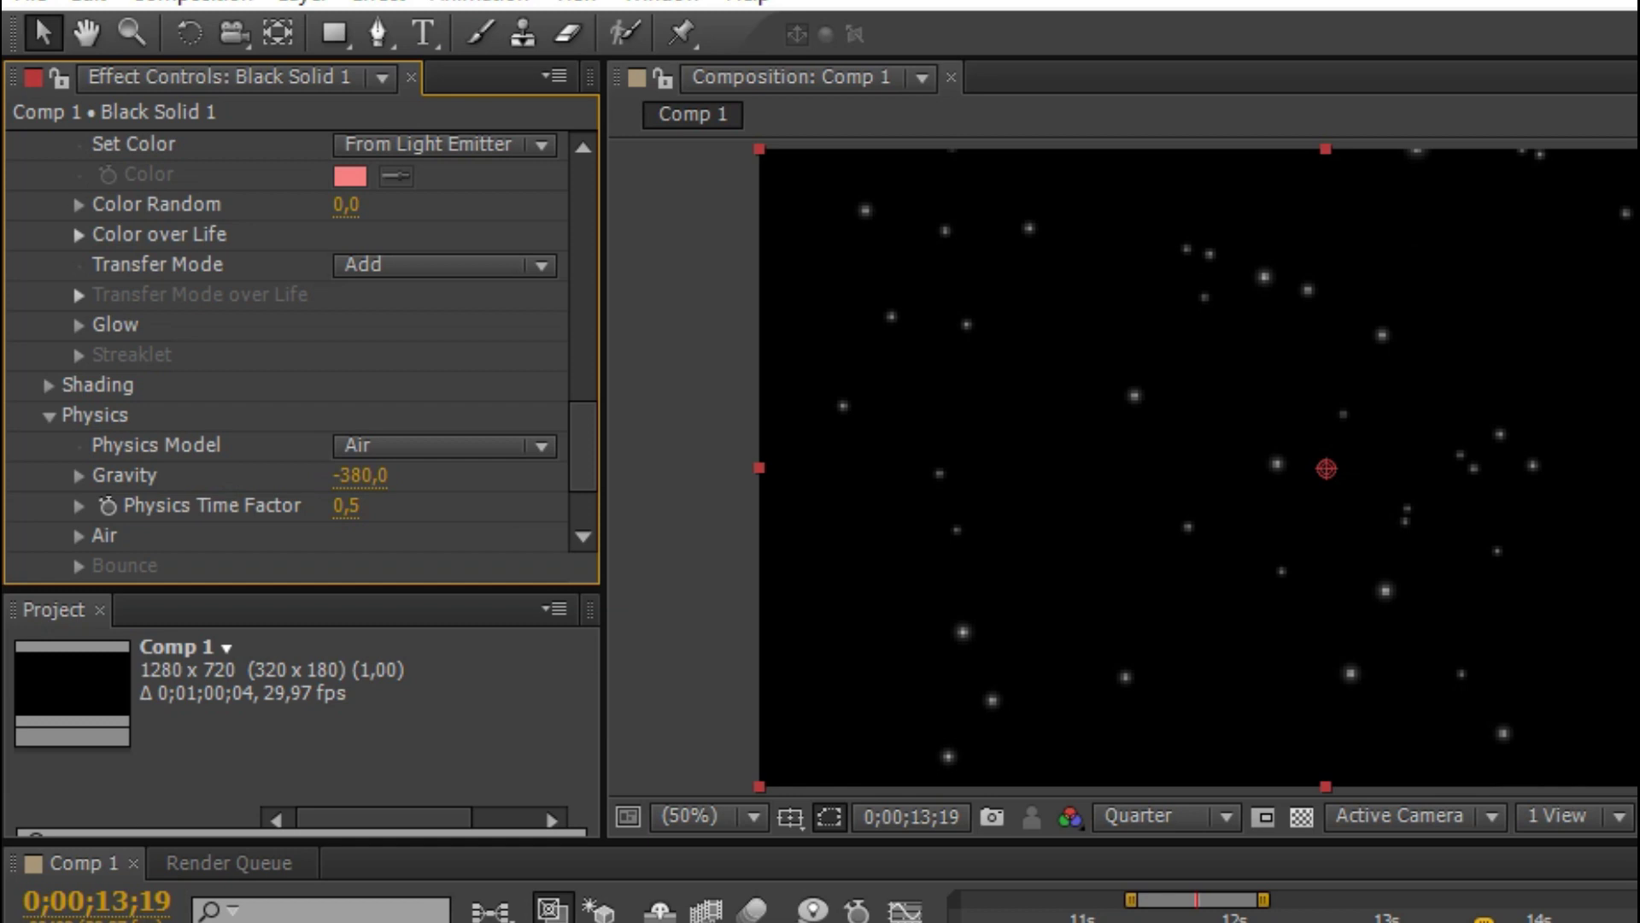
key(space)
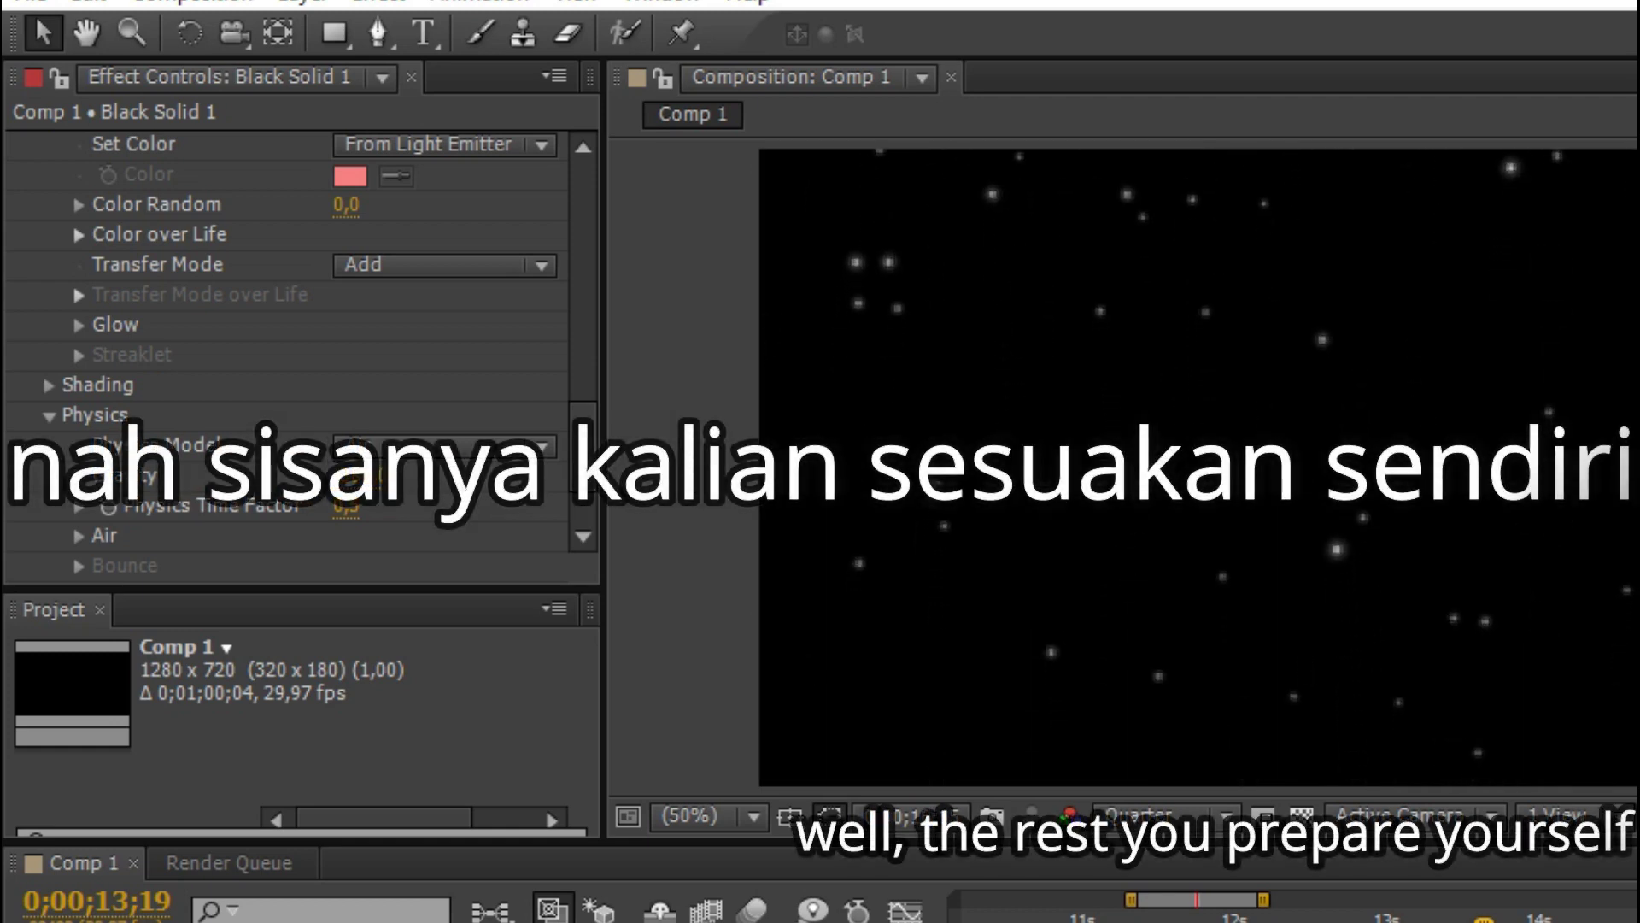
key(space)
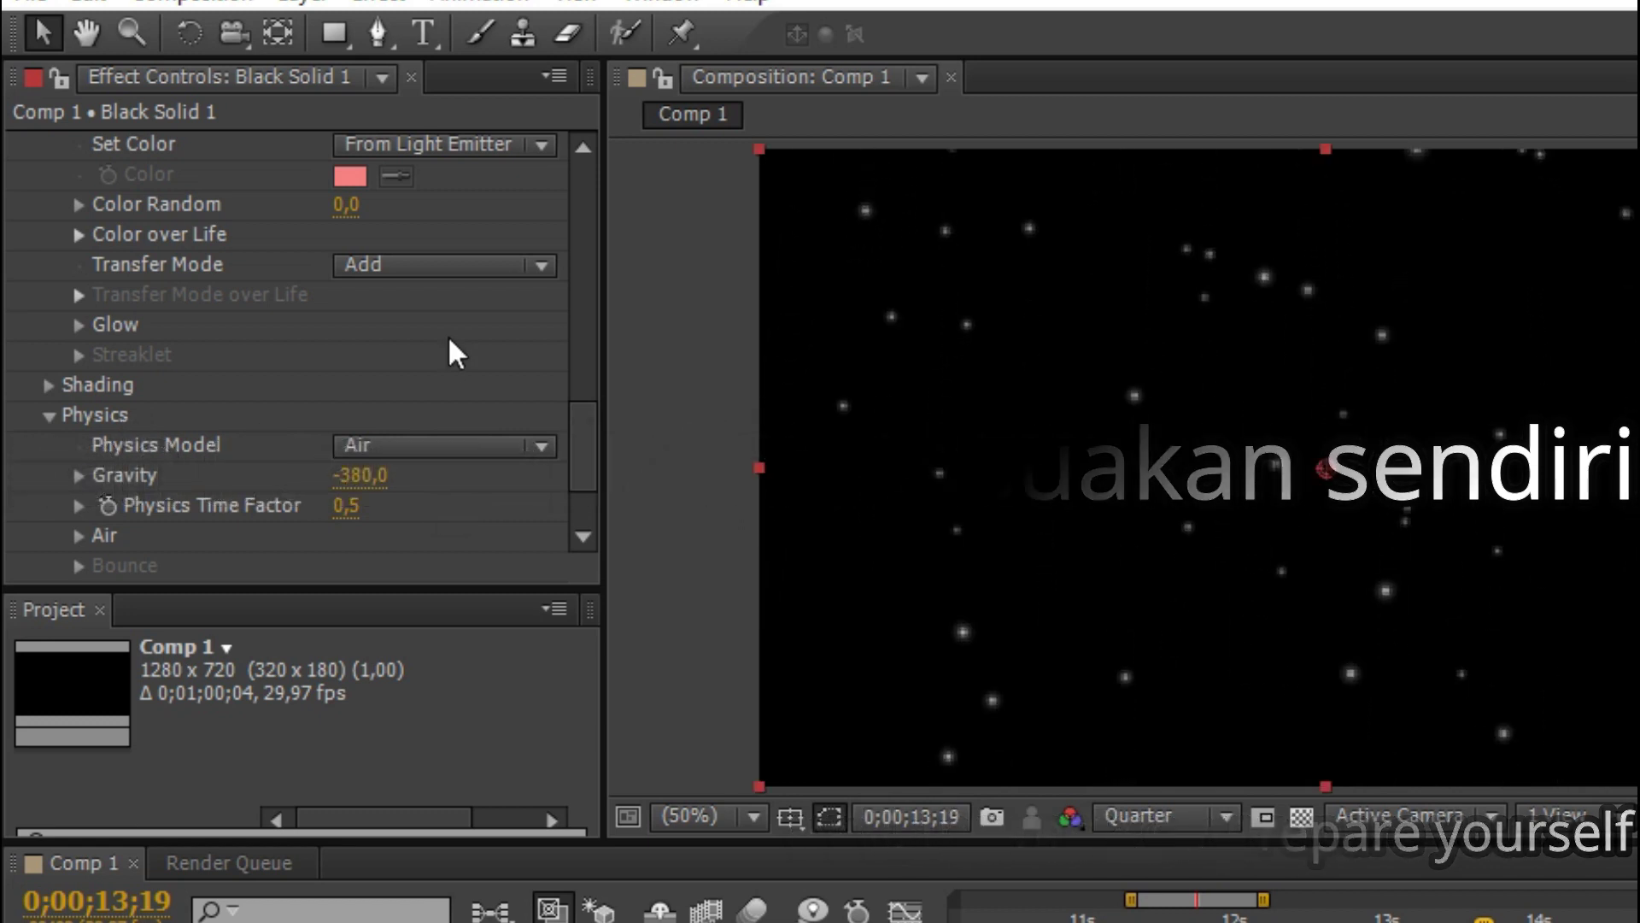
scroll(418, 367, up, 2)
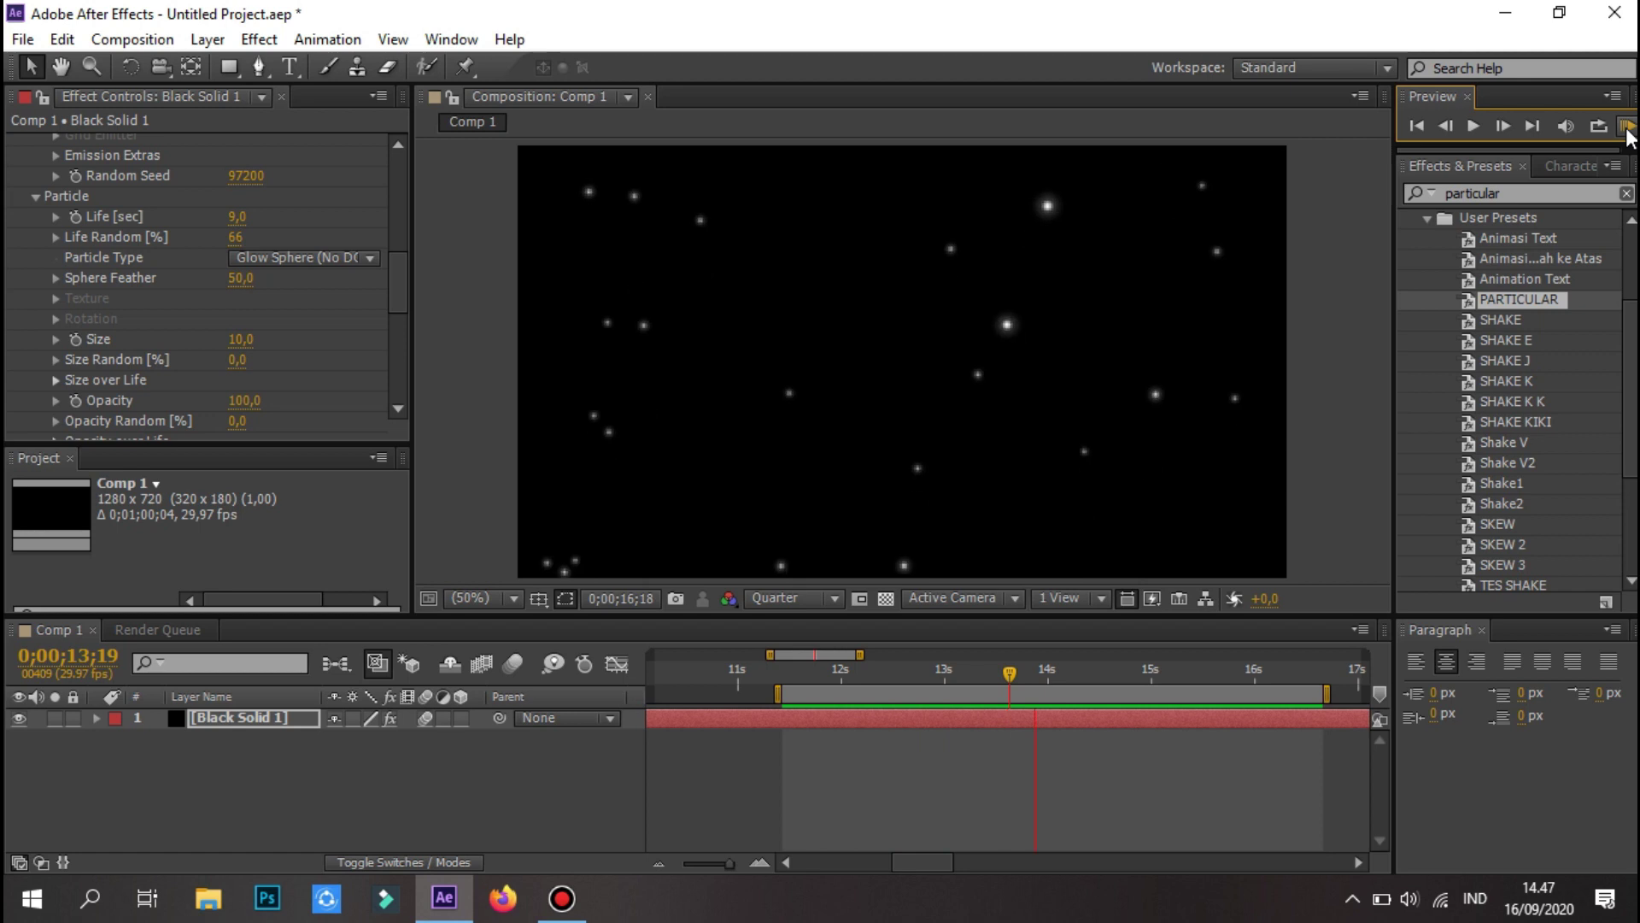
click(1628, 132)
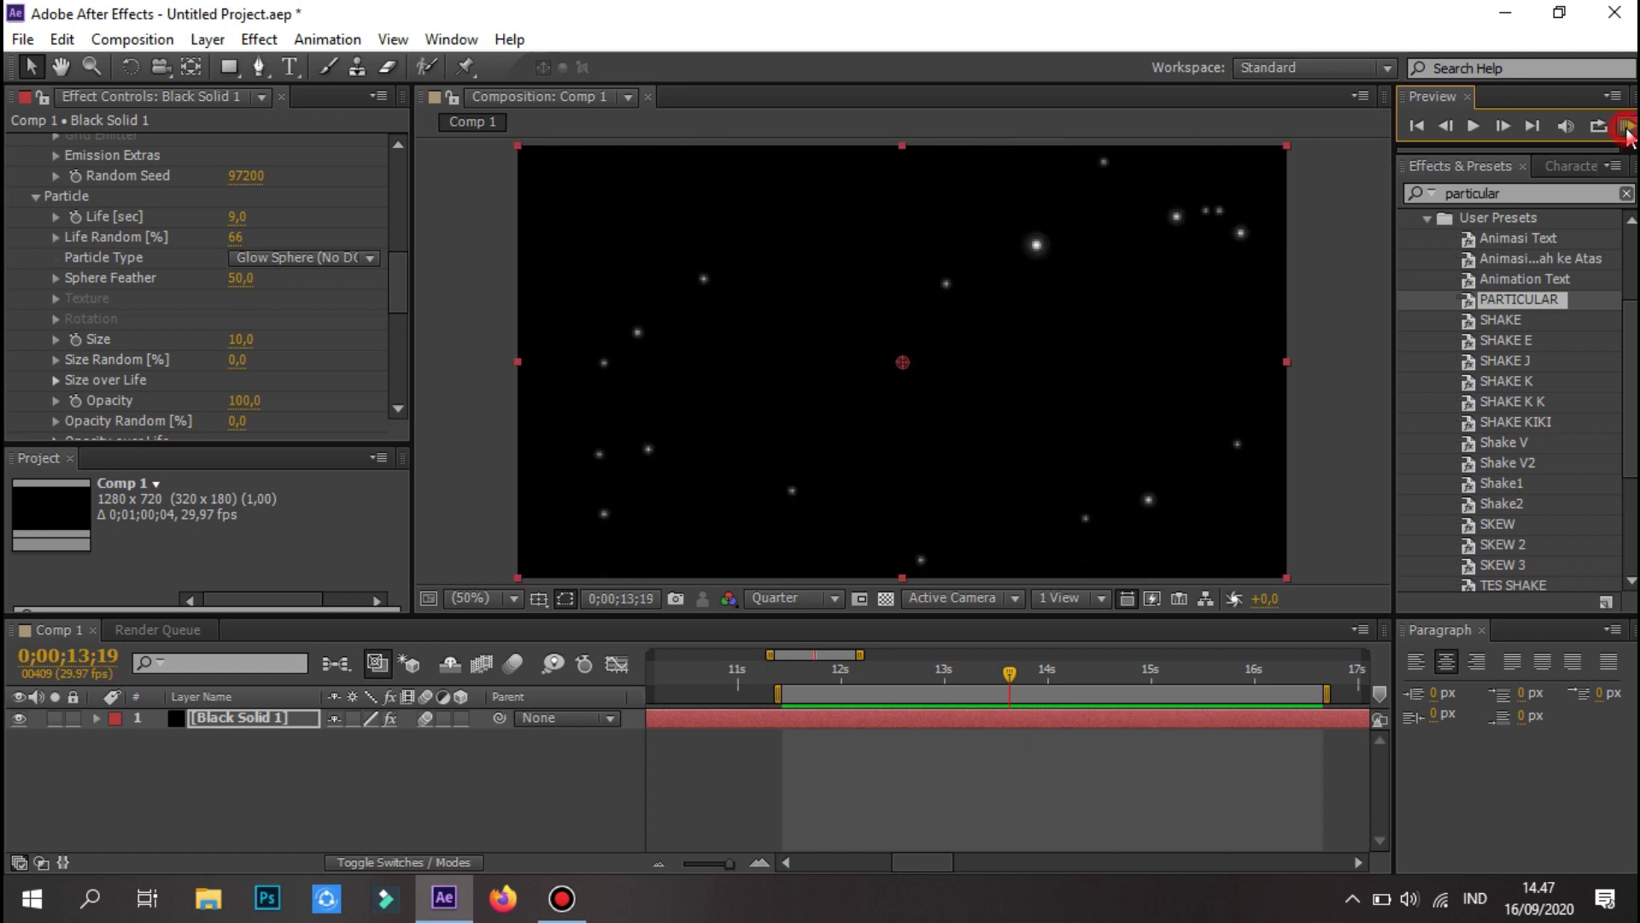
- Create a new black solid layer, Black Solid 2, in Comp 1
right_click(346, 779)
mouse_move(521, 620)
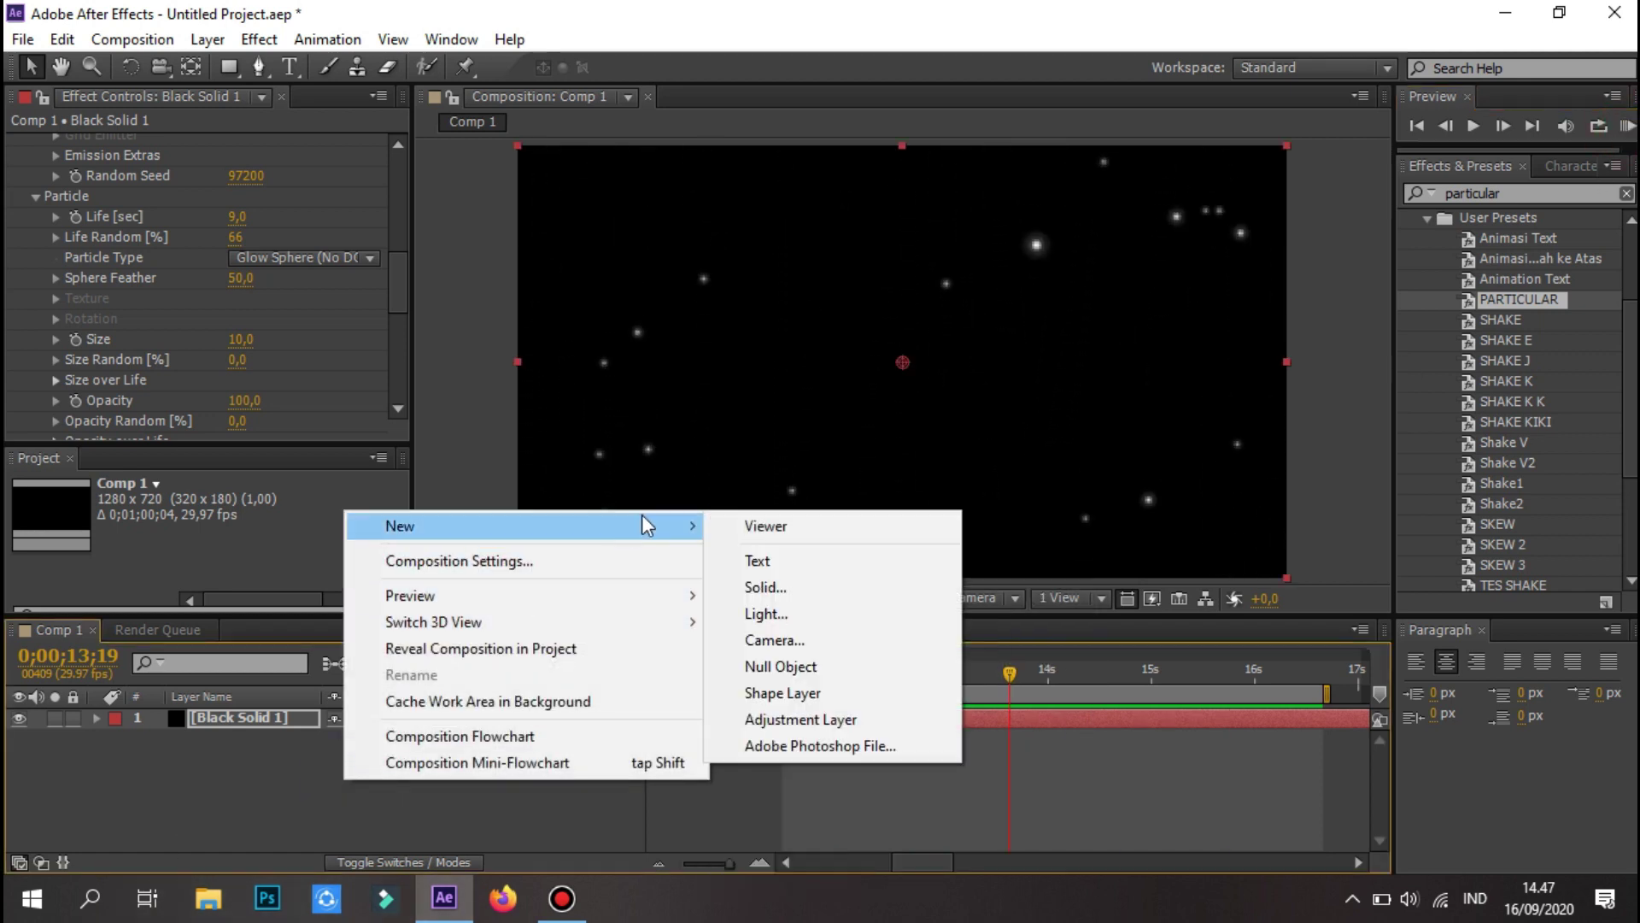
mouse_move(705, 528)
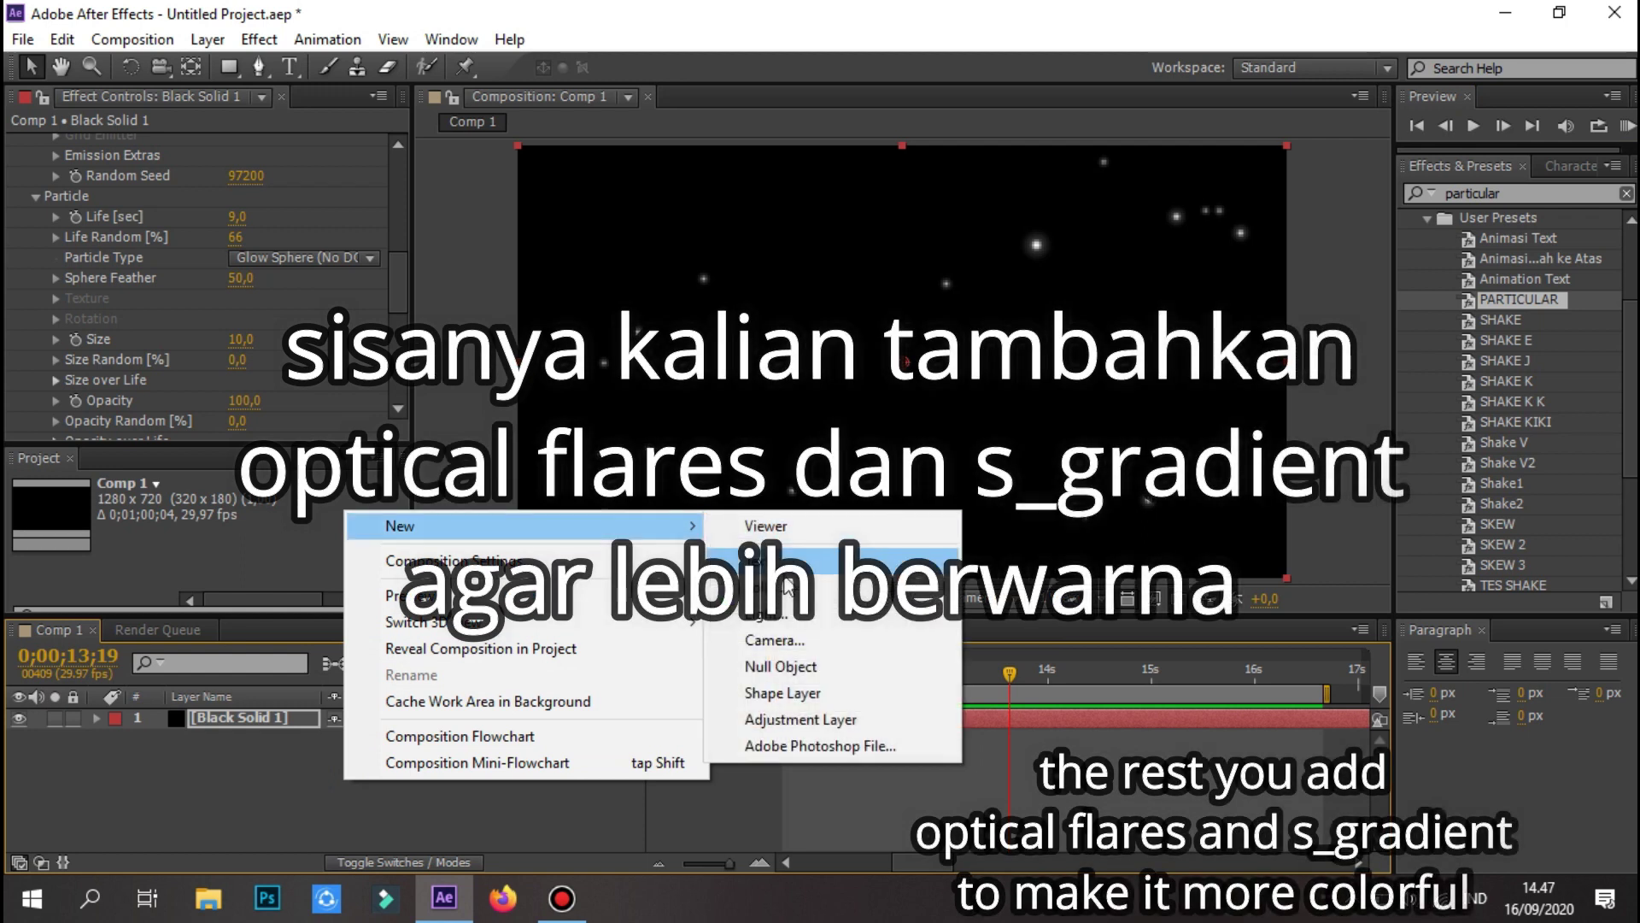
click(769, 581)
click(873, 674)
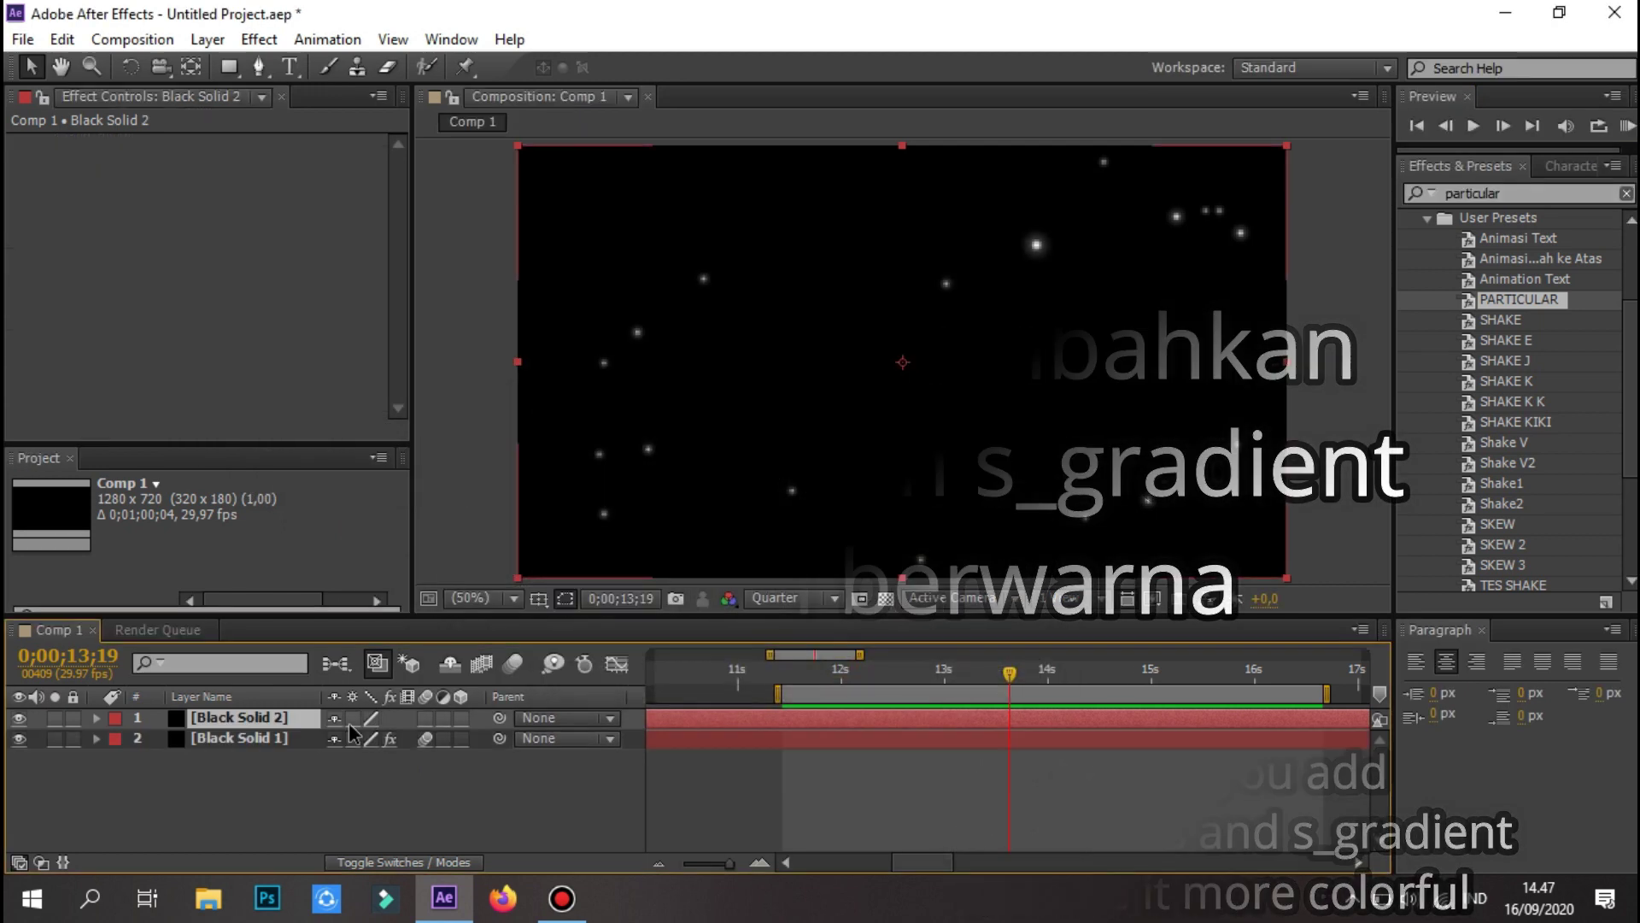
- Move Black Solid 2 below Black Solid 1 and toggle its layer switch so the starfield stays visible
drag(296, 715, 283, 740)
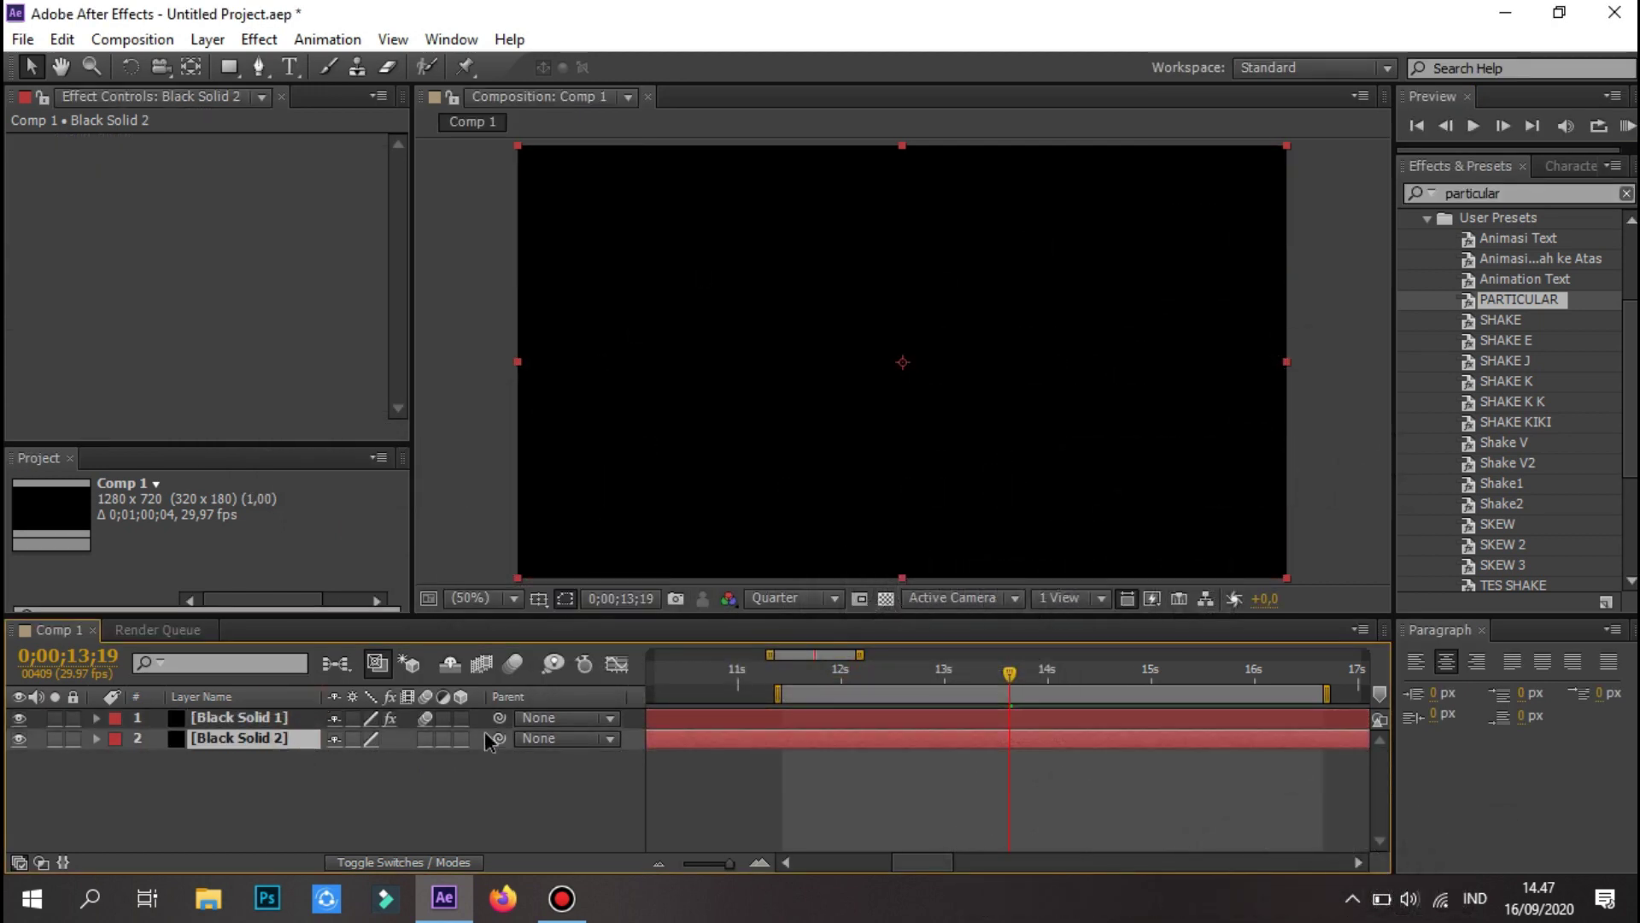
click(424, 739)
click(1525, 195)
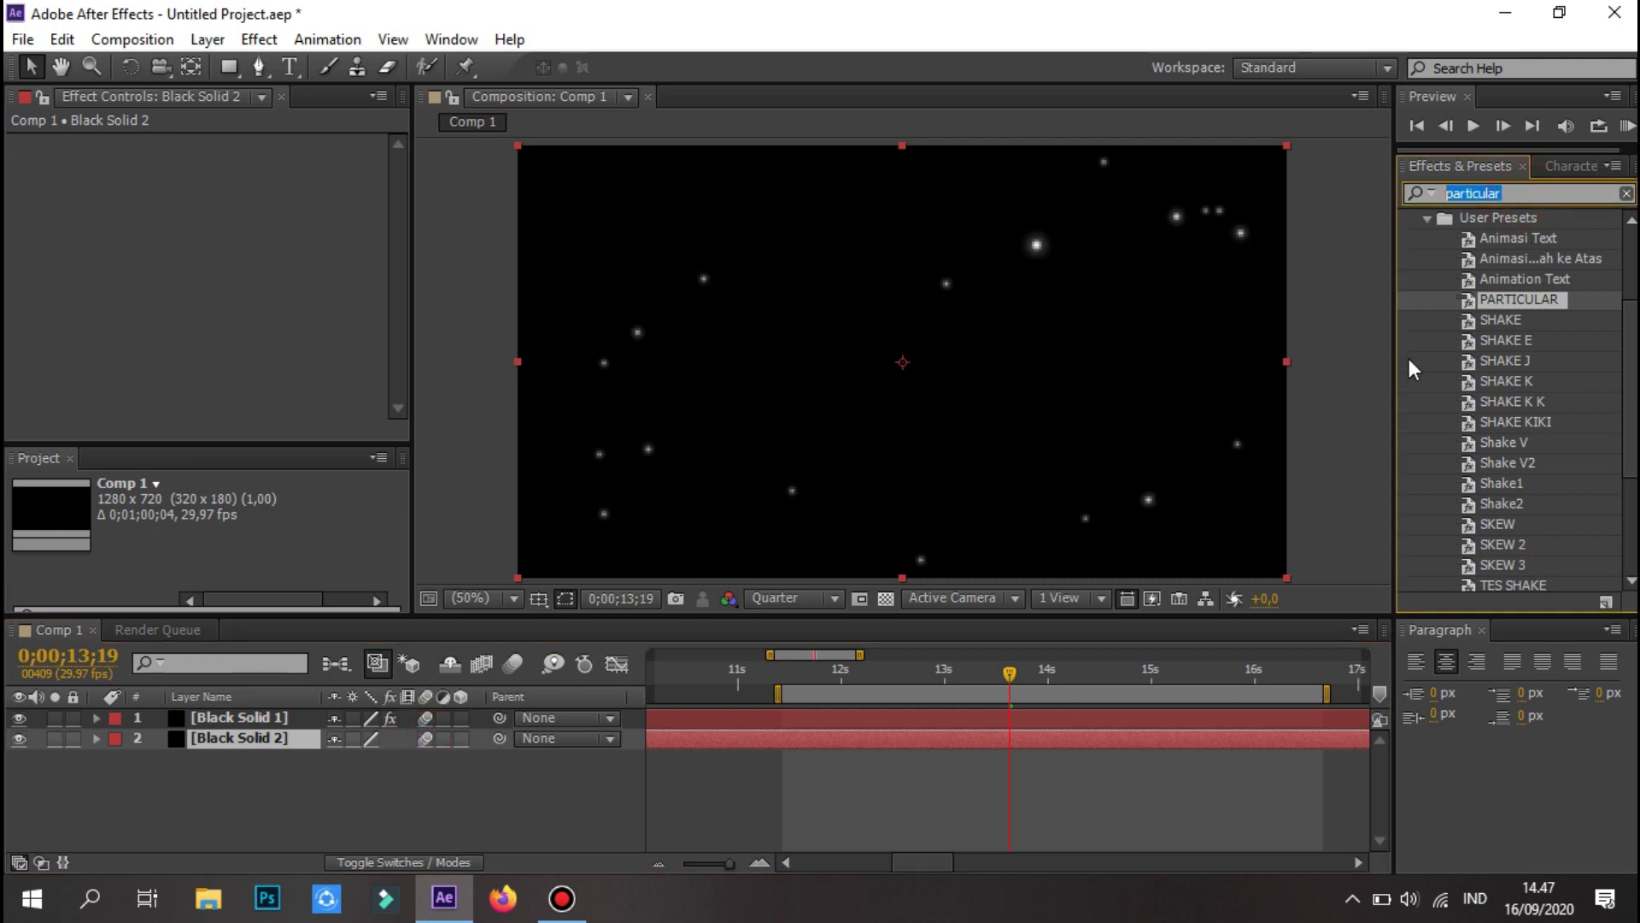
- Search 'opt' in Effects & Presets and apply Video Copilot Optical Flares to Black Solid 2
text(p)
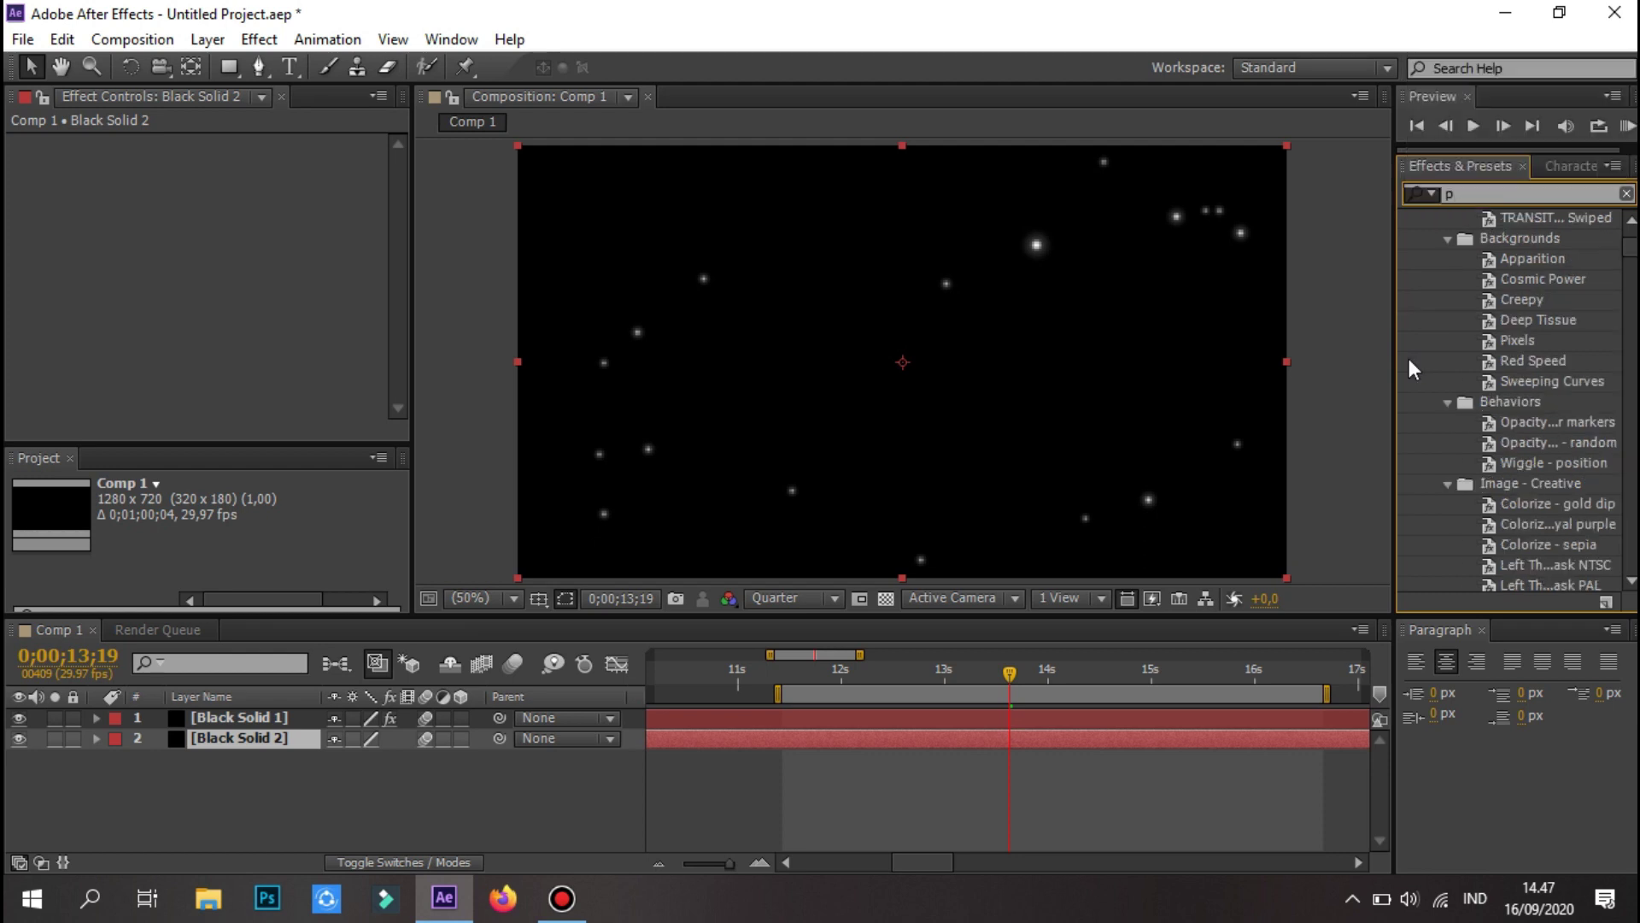
key(BackSpace)
text(op)
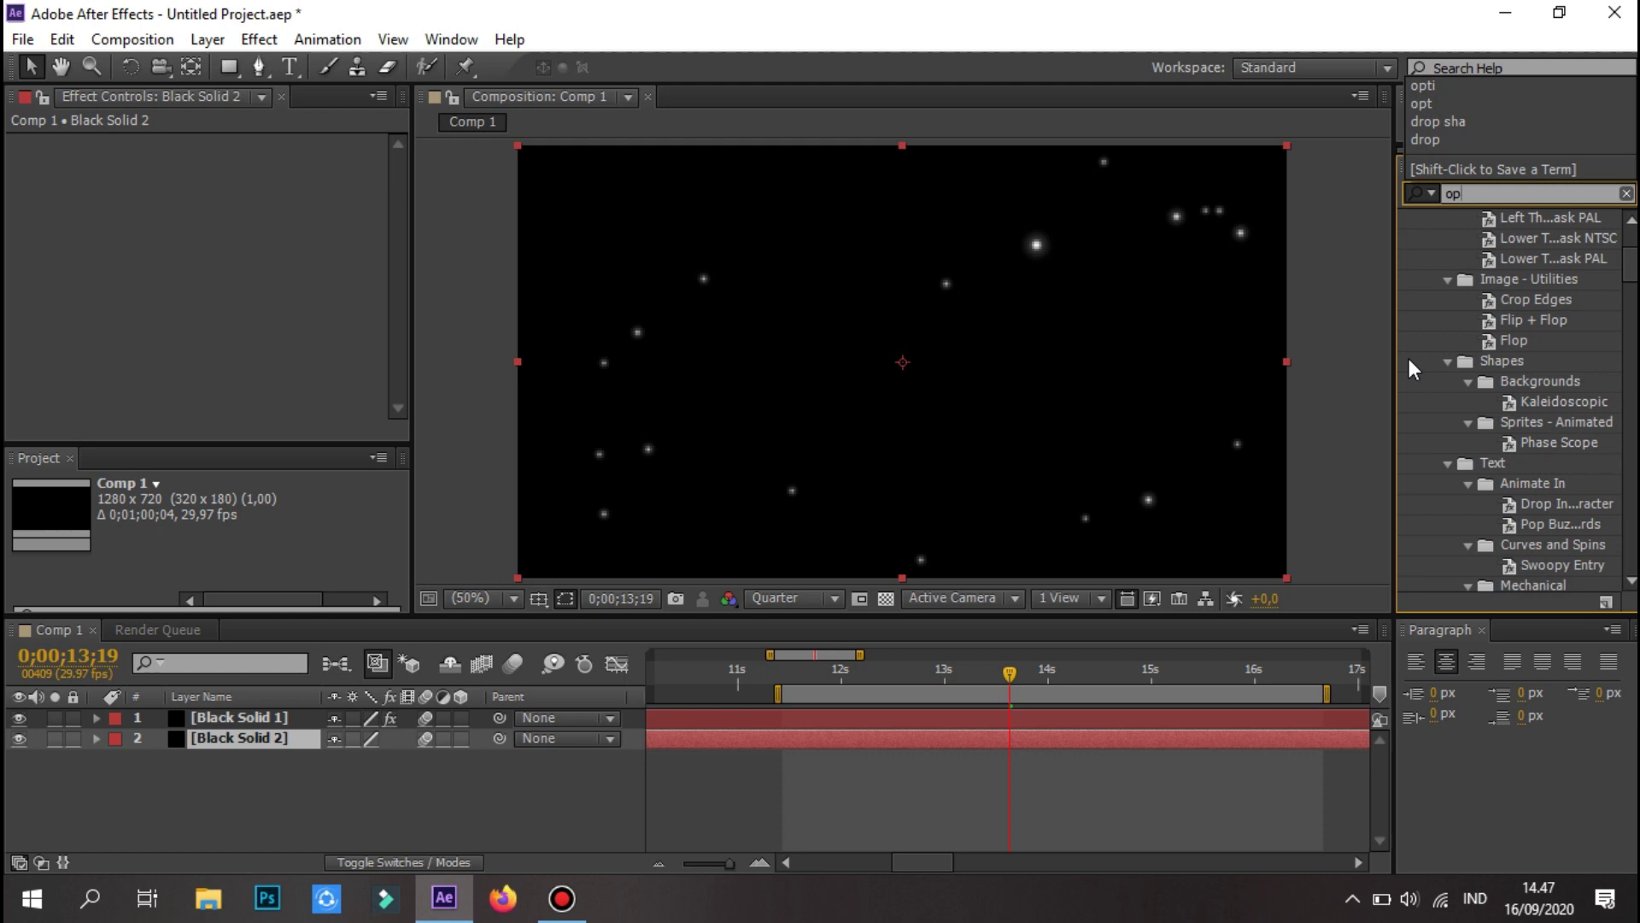
text(t)
drag(1525, 382, 1052, 740)
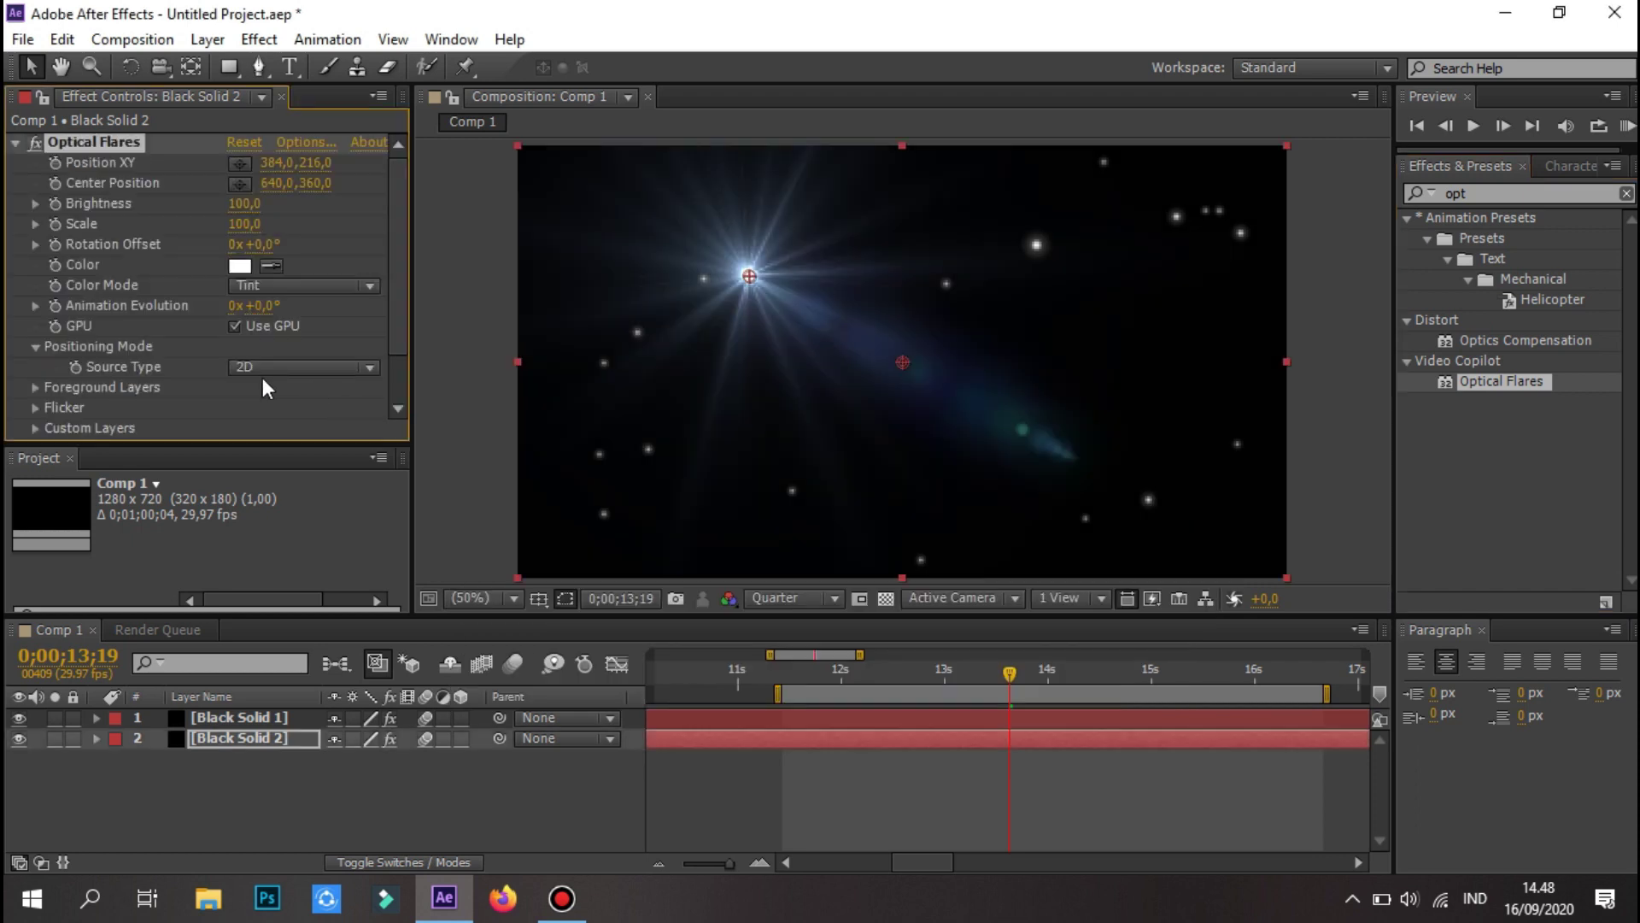
- Set the Optical Flares Positioning Mode Source Type to 3D
scroll(287, 306, down, 2)
click(289, 316)
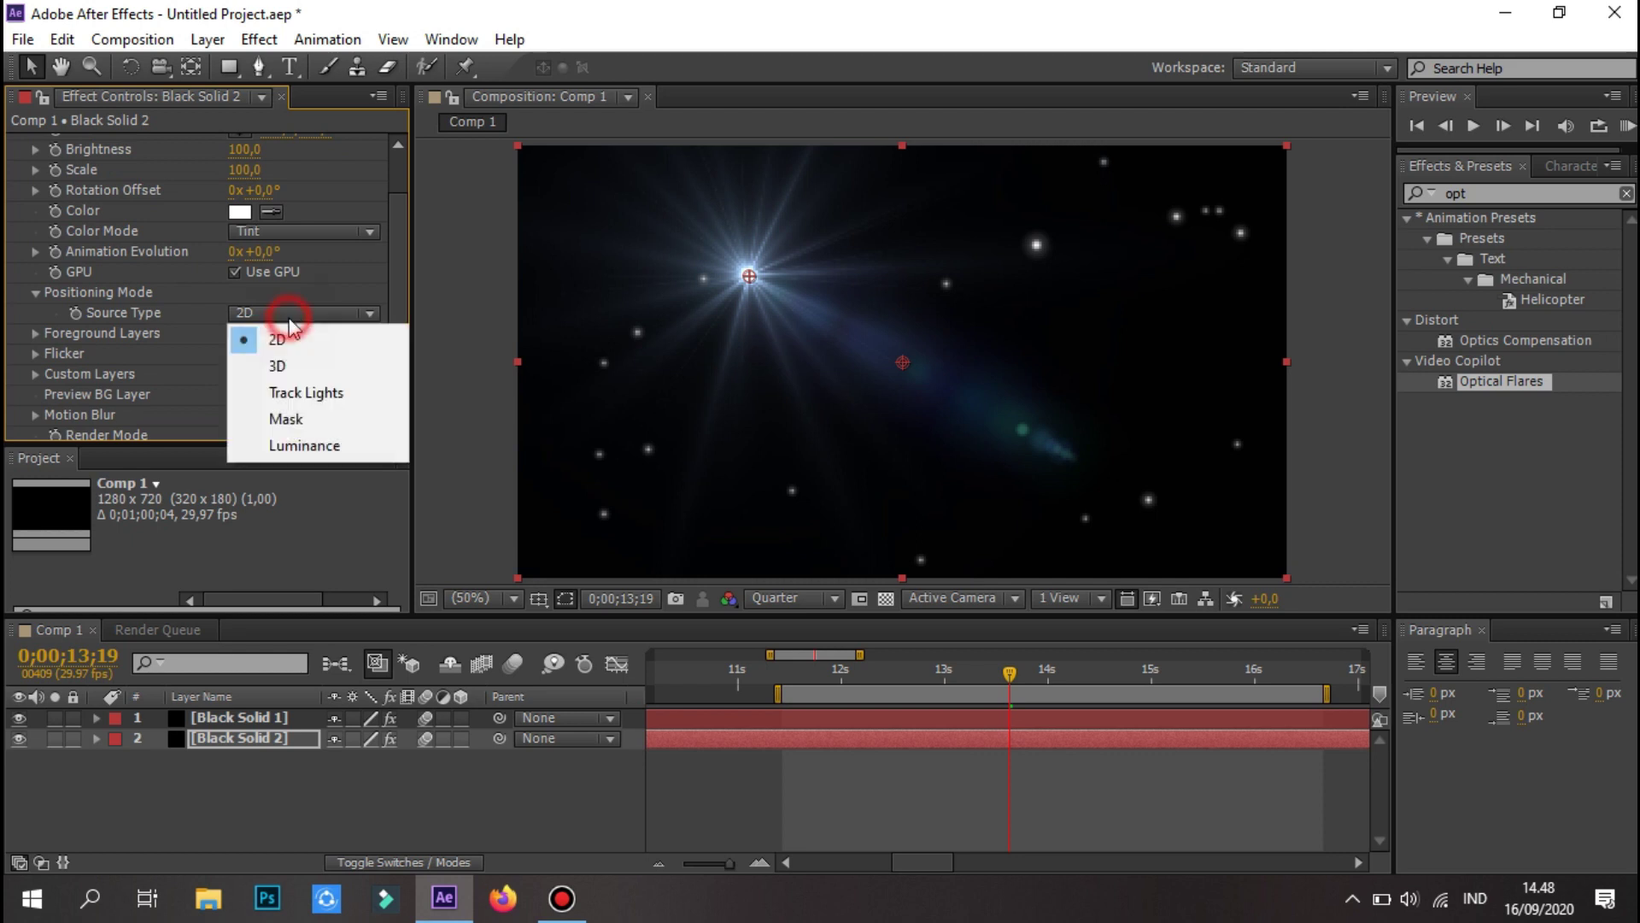
click(284, 361)
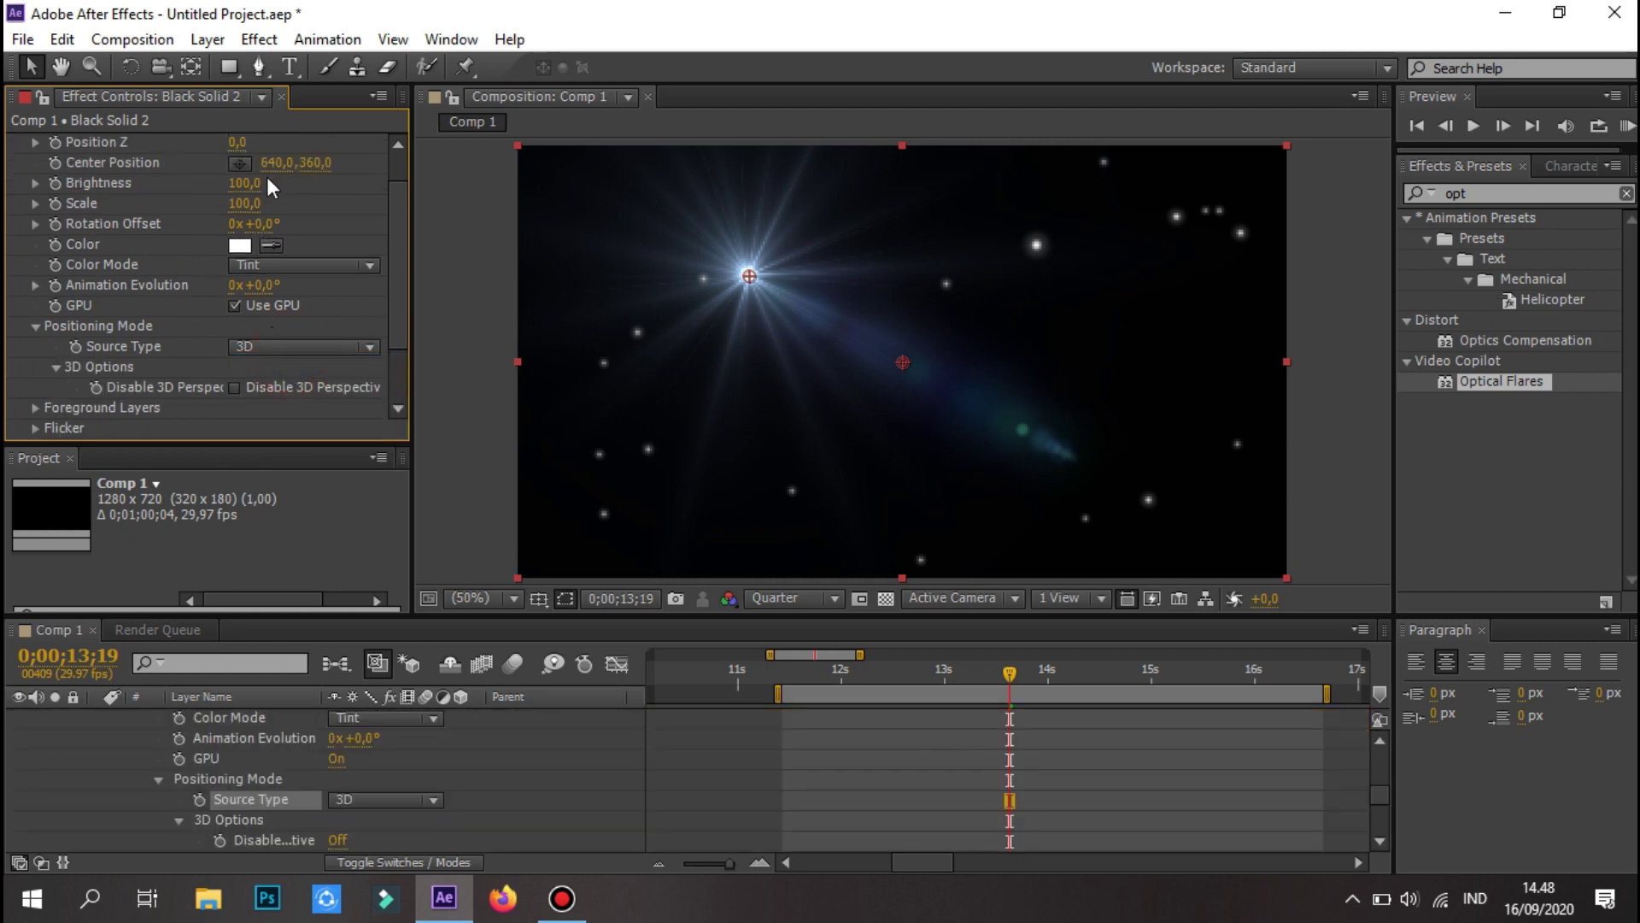
- Move the flare to the upper right of the frame, around Position XY 1084,210
scroll(267, 177, up, 2)
mouse_move(273, 162)
mouse_down()
mouse_move(1006, 120)
mouse_move(1173, 205)
mouse_up()
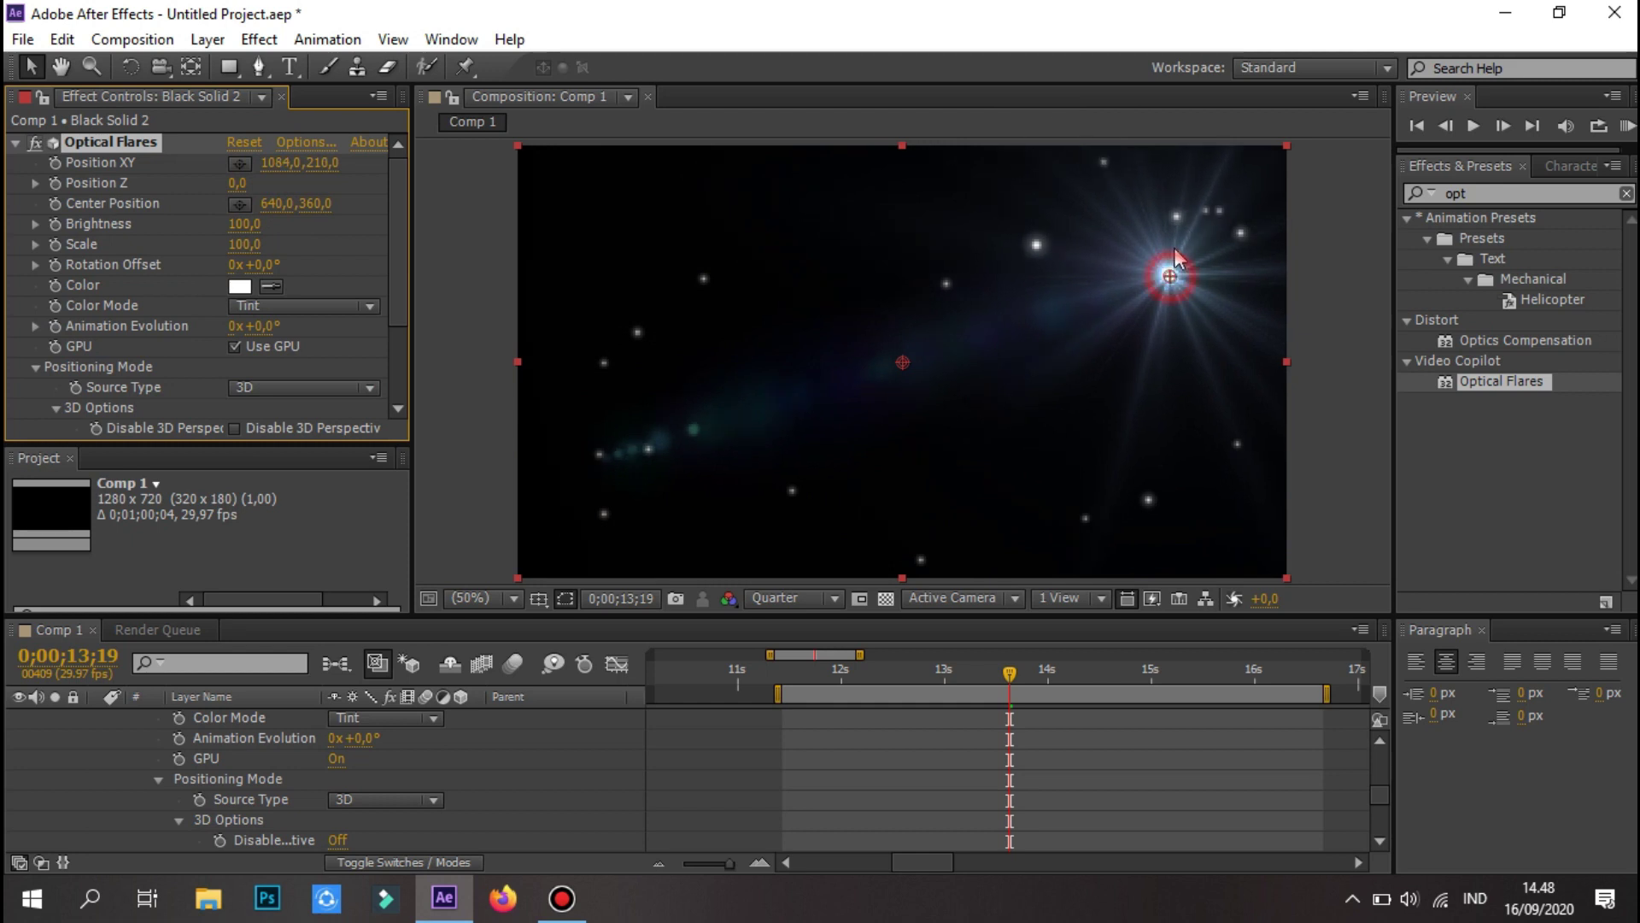
drag(1173, 284, 1172, 200)
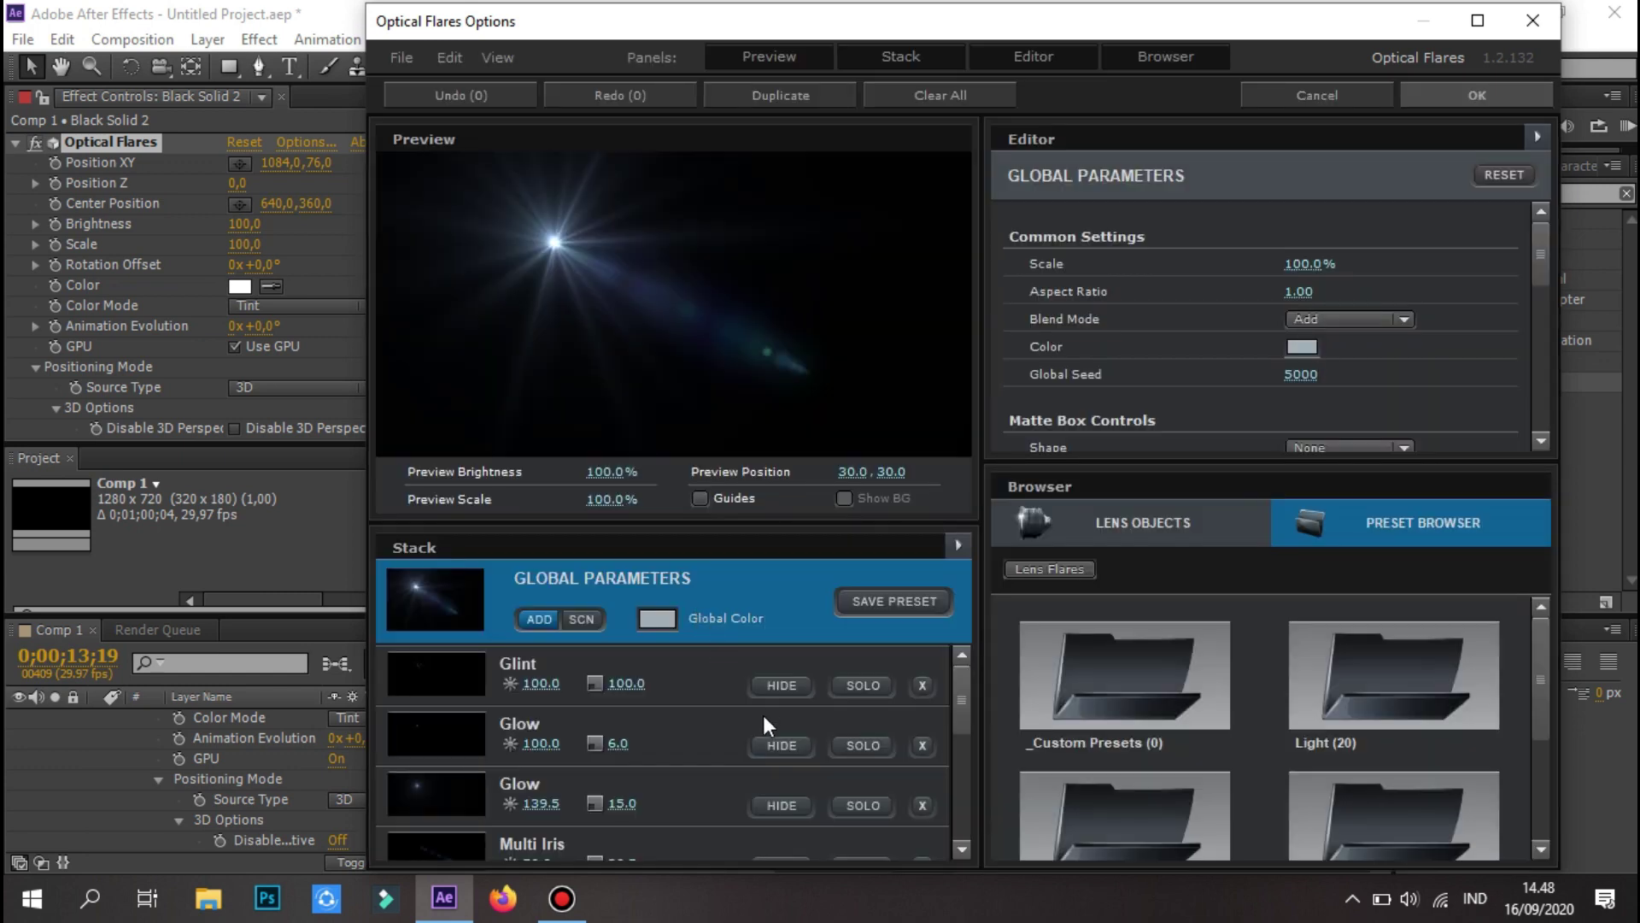
- Hide three Multi Iris elements in the Optical Flares Options stack and confirm with OK
scroll(743, 756, down, 2)
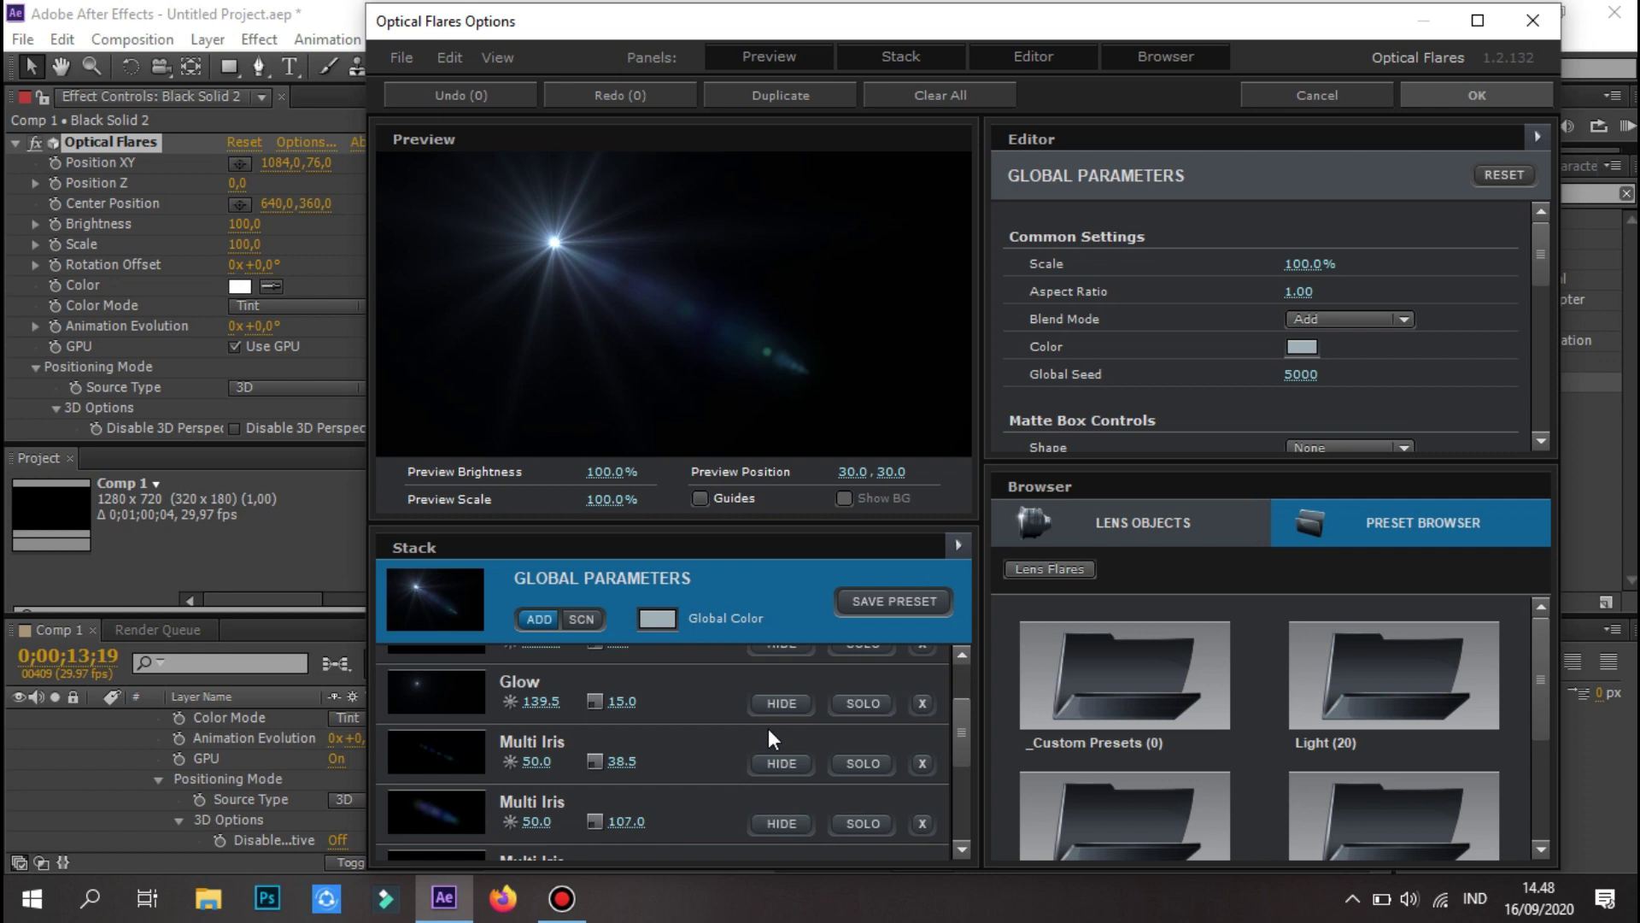
click(771, 780)
scroll(774, 787, down, 1)
click(778, 794)
scroll(781, 796, down, 1)
click(789, 823)
scroll(777, 786, down, 2)
scroll(786, 816, down, 1)
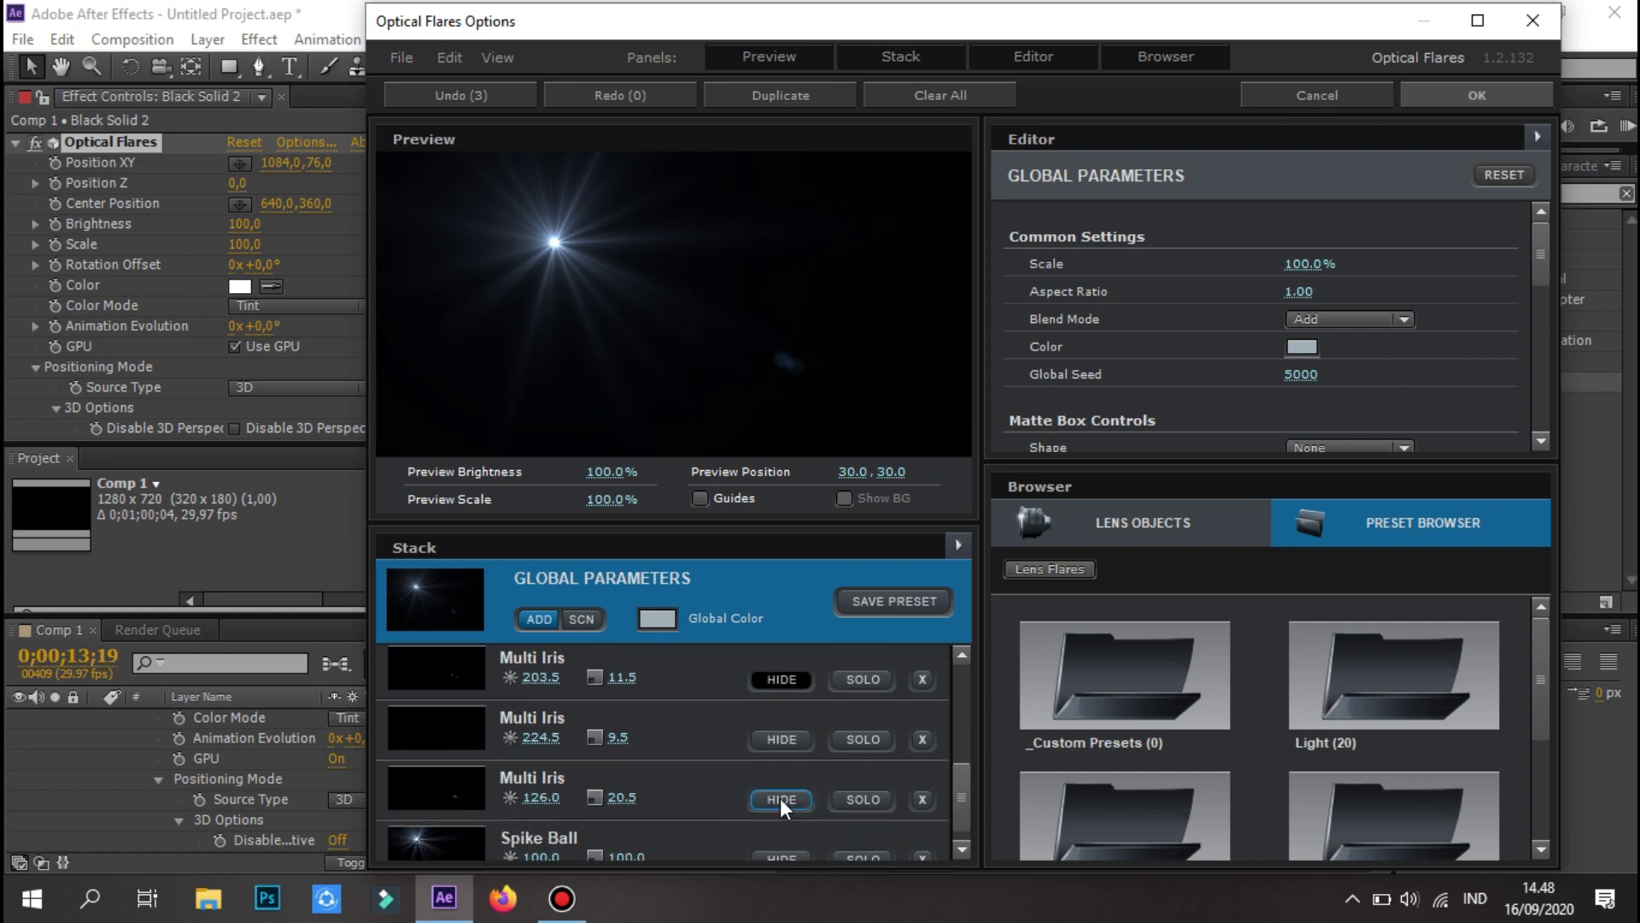
click(1477, 95)
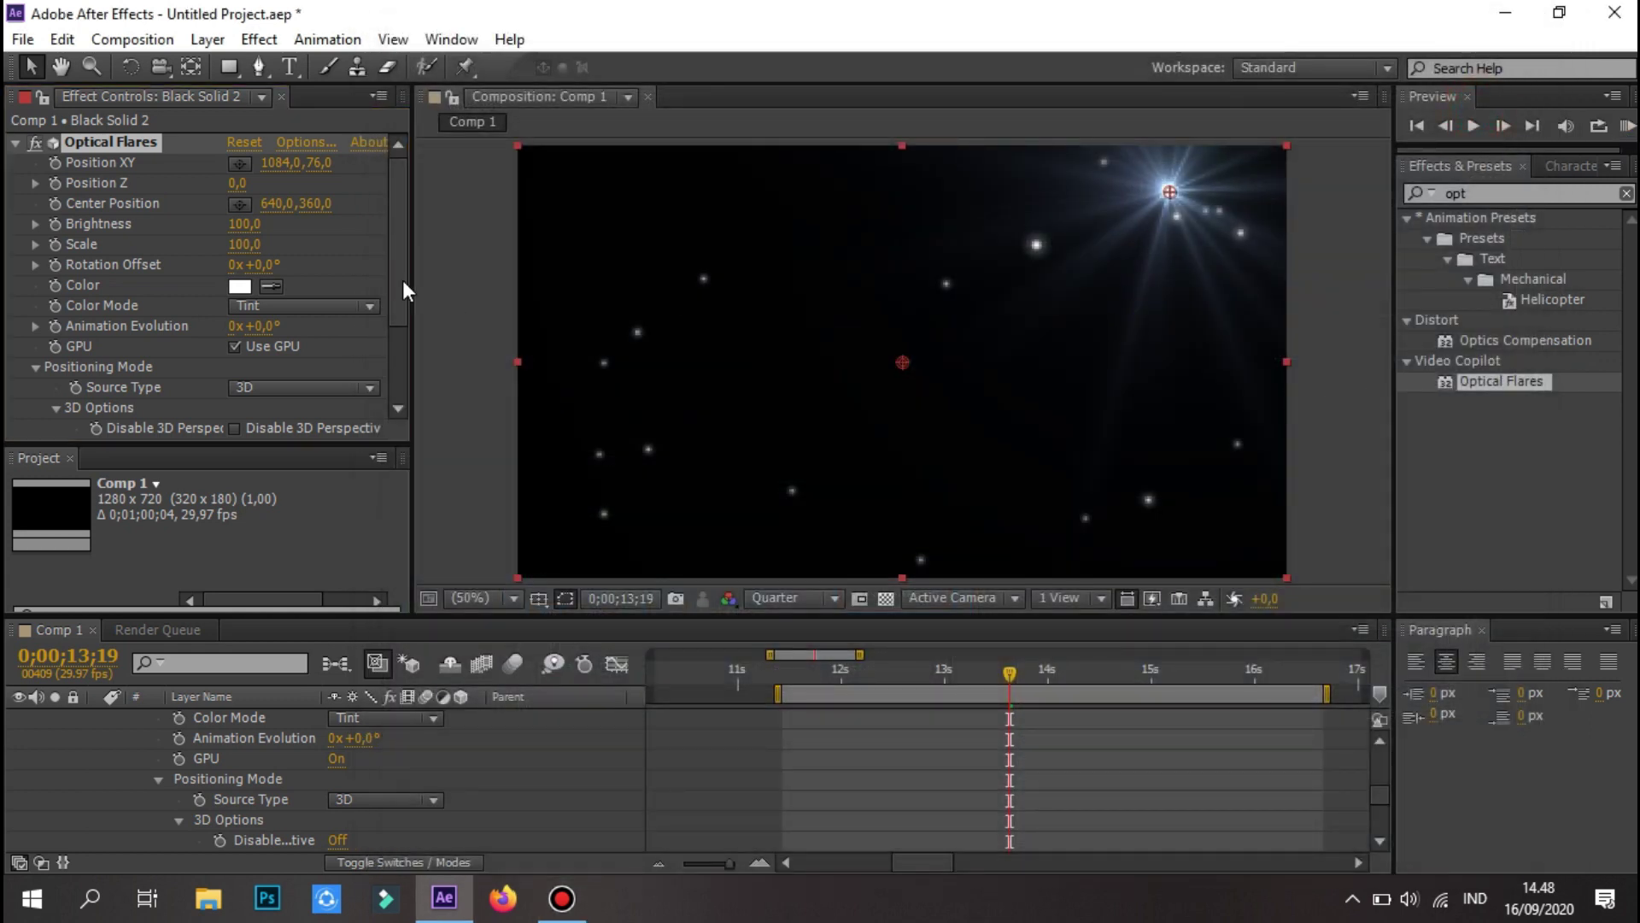
- Set Optical Flares Scale to 170 and Brightness to 110, then collapse Black Solid 2's properties
mouse_move(244, 244)
mouse_down()
mouse_move(228, 246)
mouse_move(267, 236)
mouse_move(270, 256)
mouse_move(221, 225)
mouse_move(248, 254)
mouse_up()
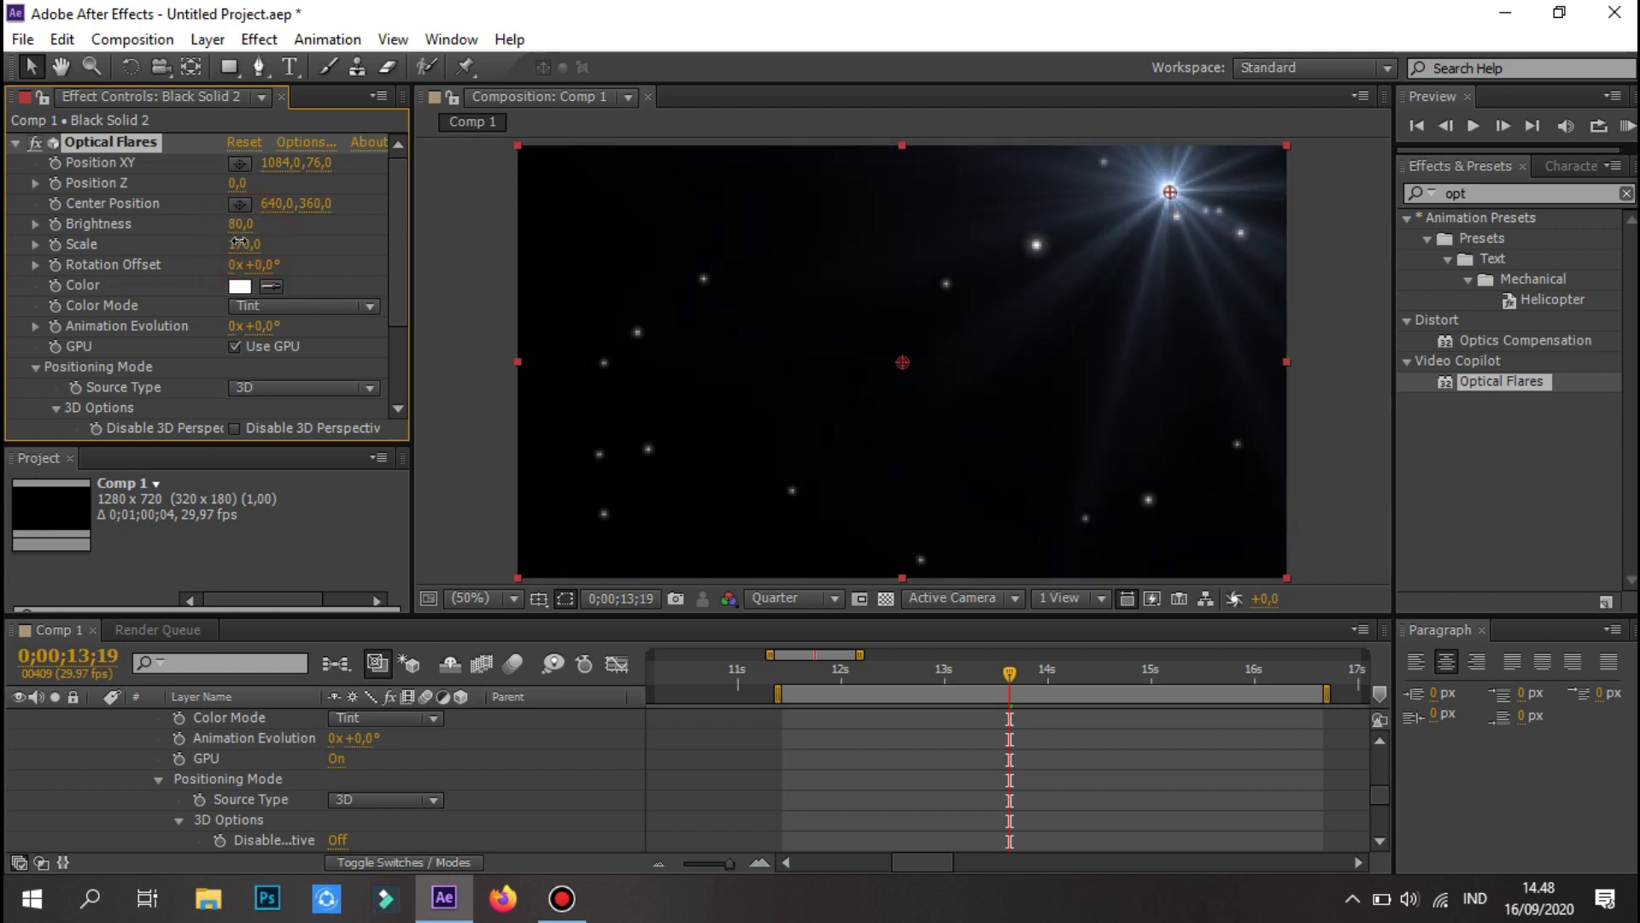
click(967, 752)
scroll(1020, 735, up, 2)
scroll(1020, 726, up, 2)
click(1024, 738)
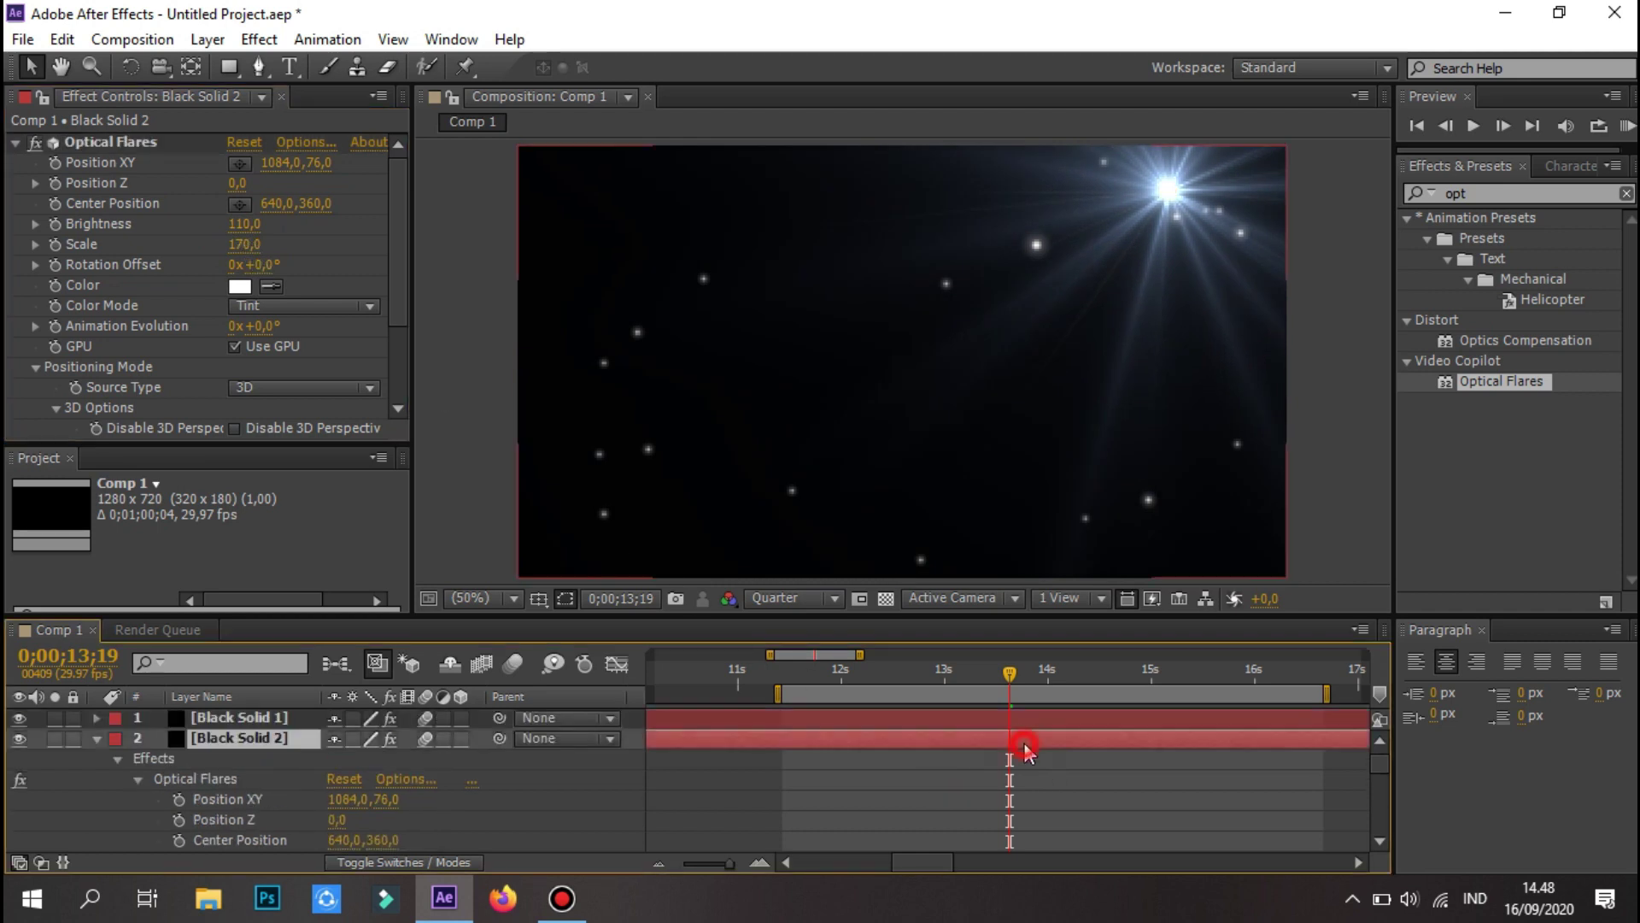
key(e)
click(470, 798)
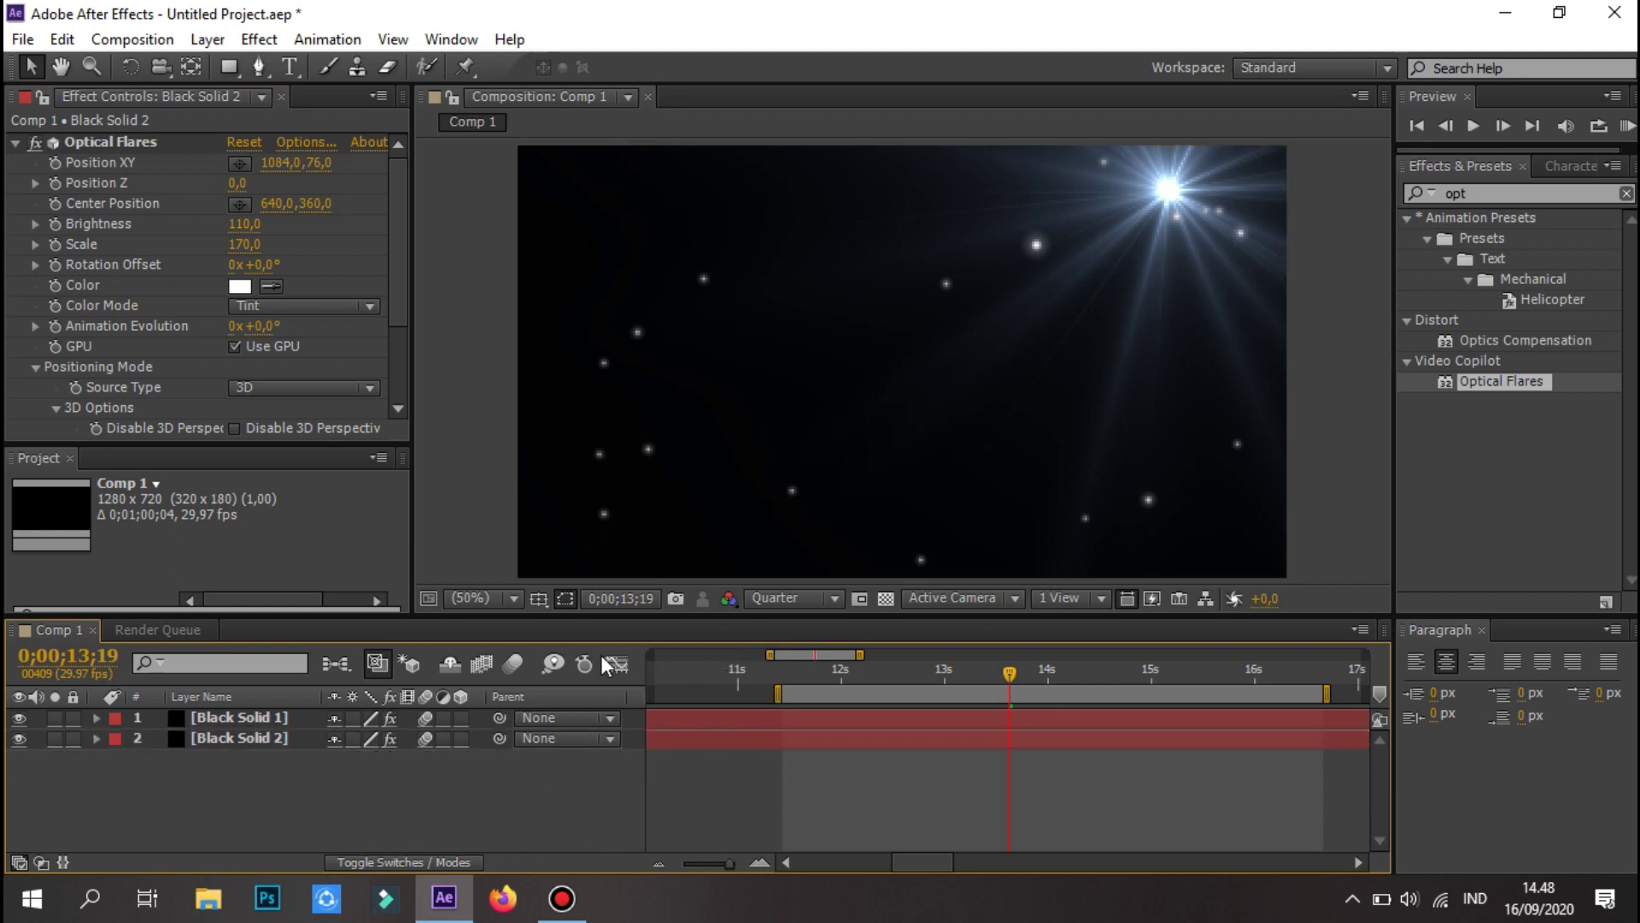
- Add a third black solid, Black Solid 3, at the bottom and toggle its layer switch
right_click(278, 765)
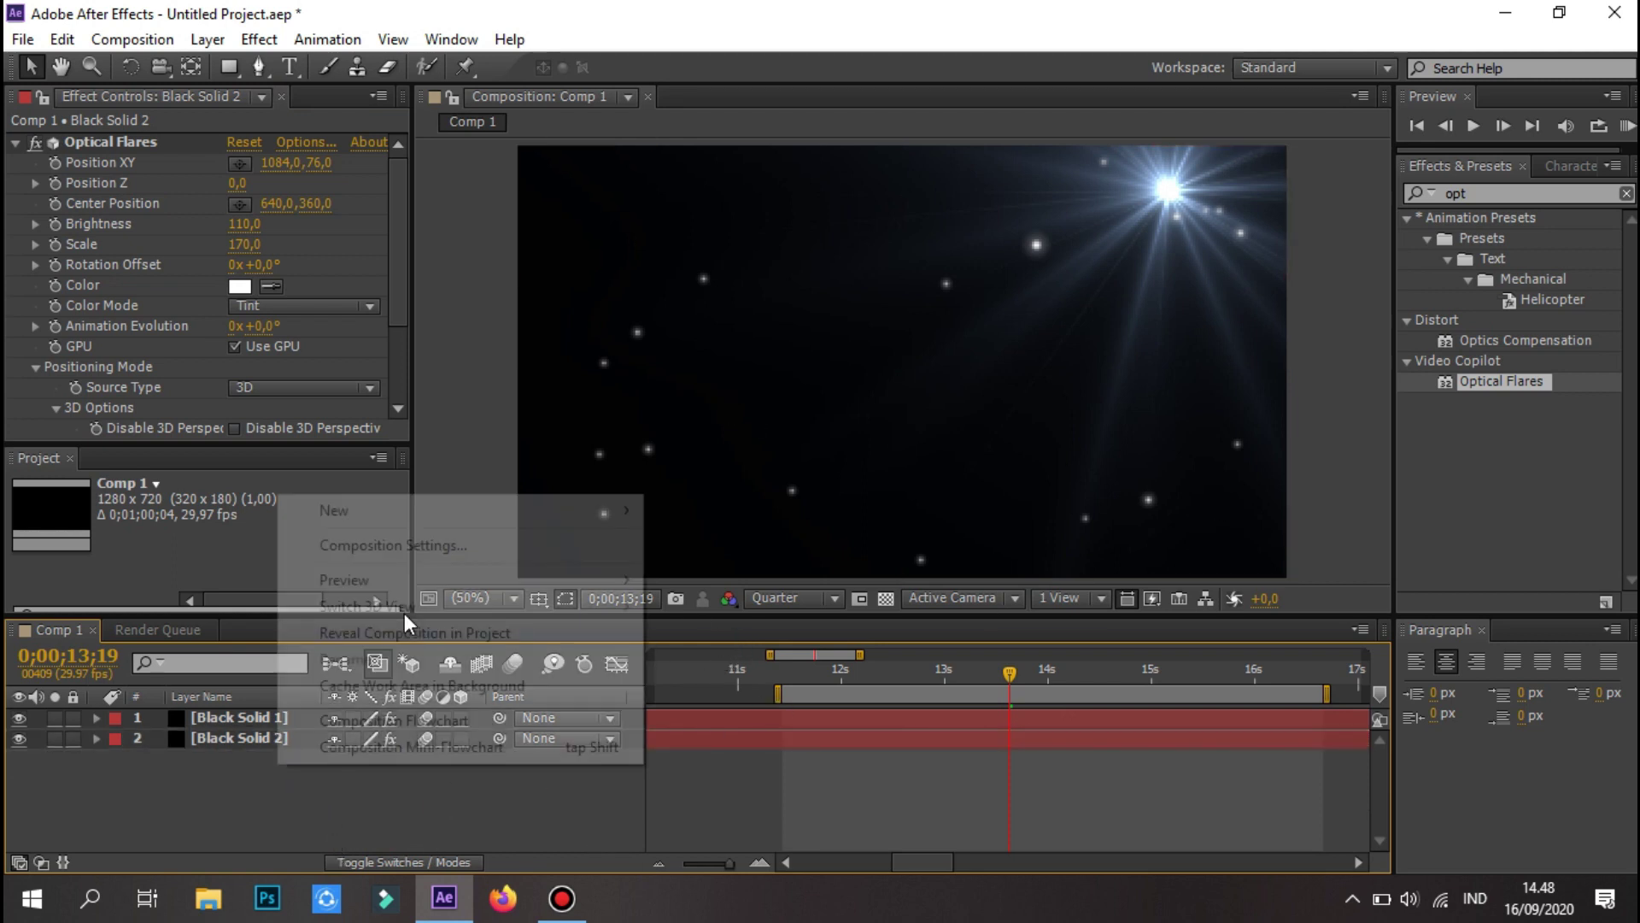
mouse_move(608, 511)
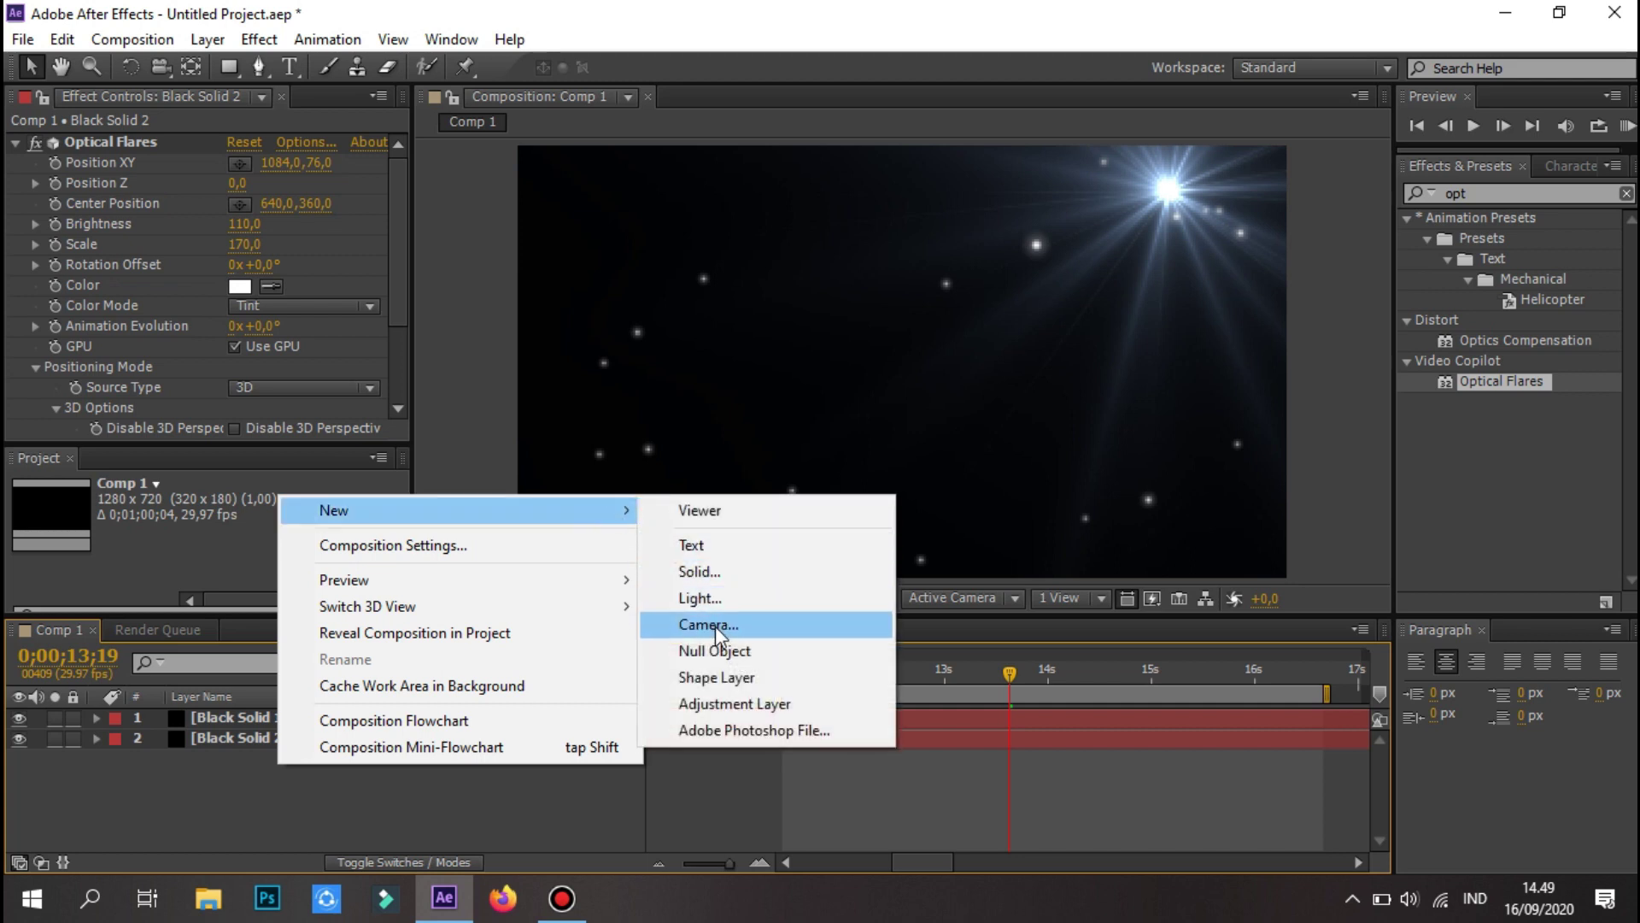
click(701, 571)
click(896, 673)
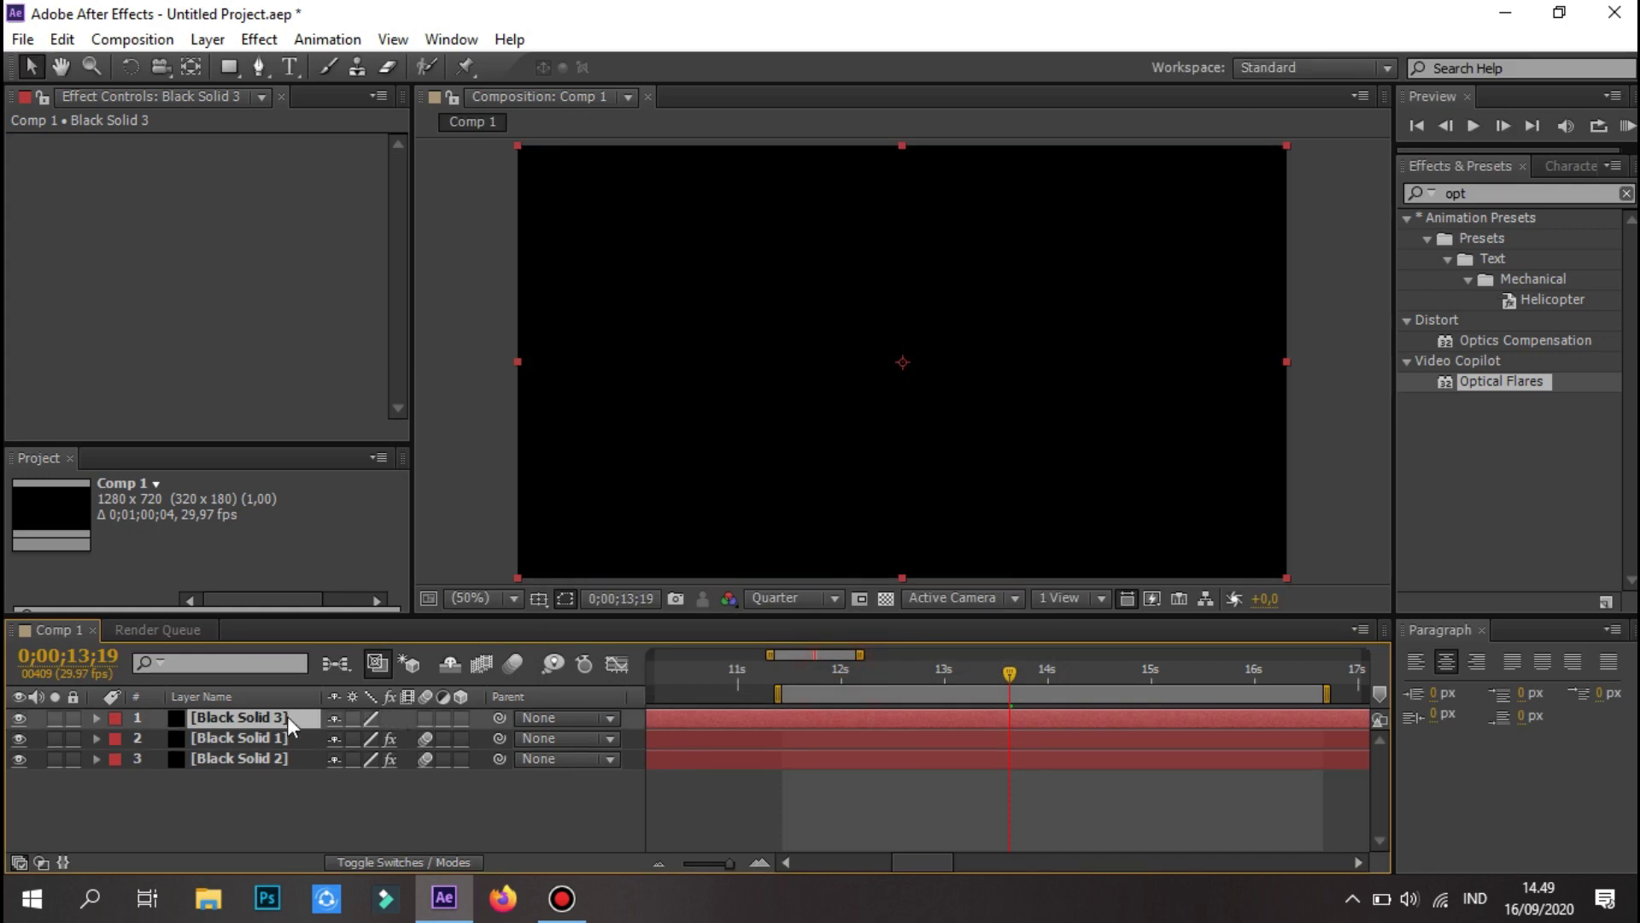
click(425, 759)
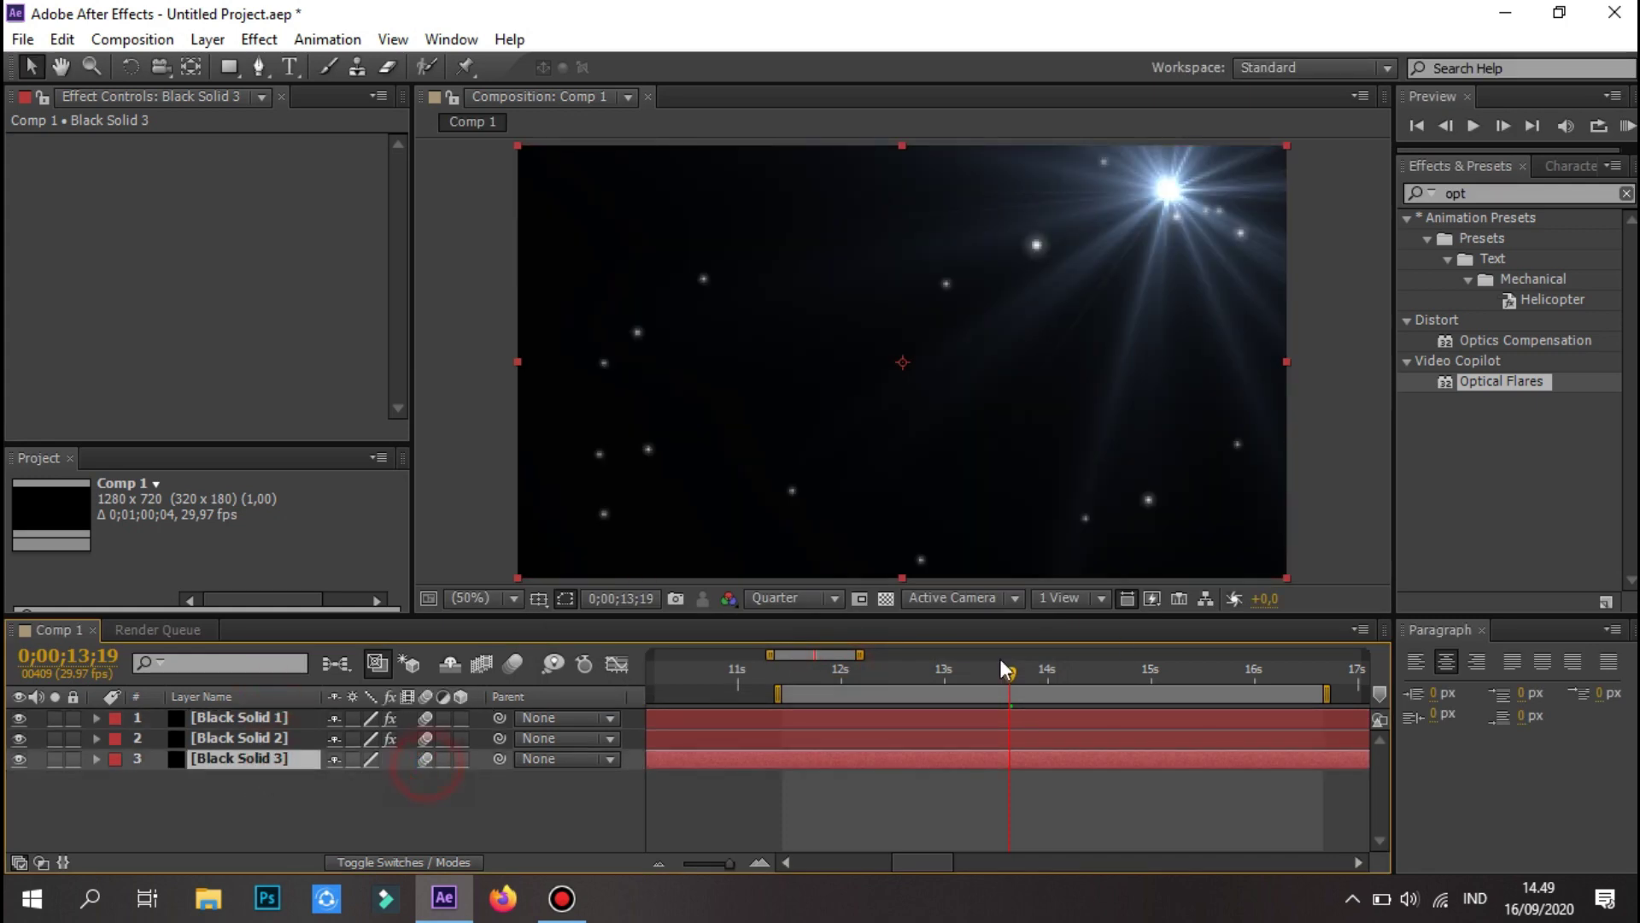
- Search 'grad' and apply Sapphire Render S_Gradient to Black Solid 3
click(1480, 195)
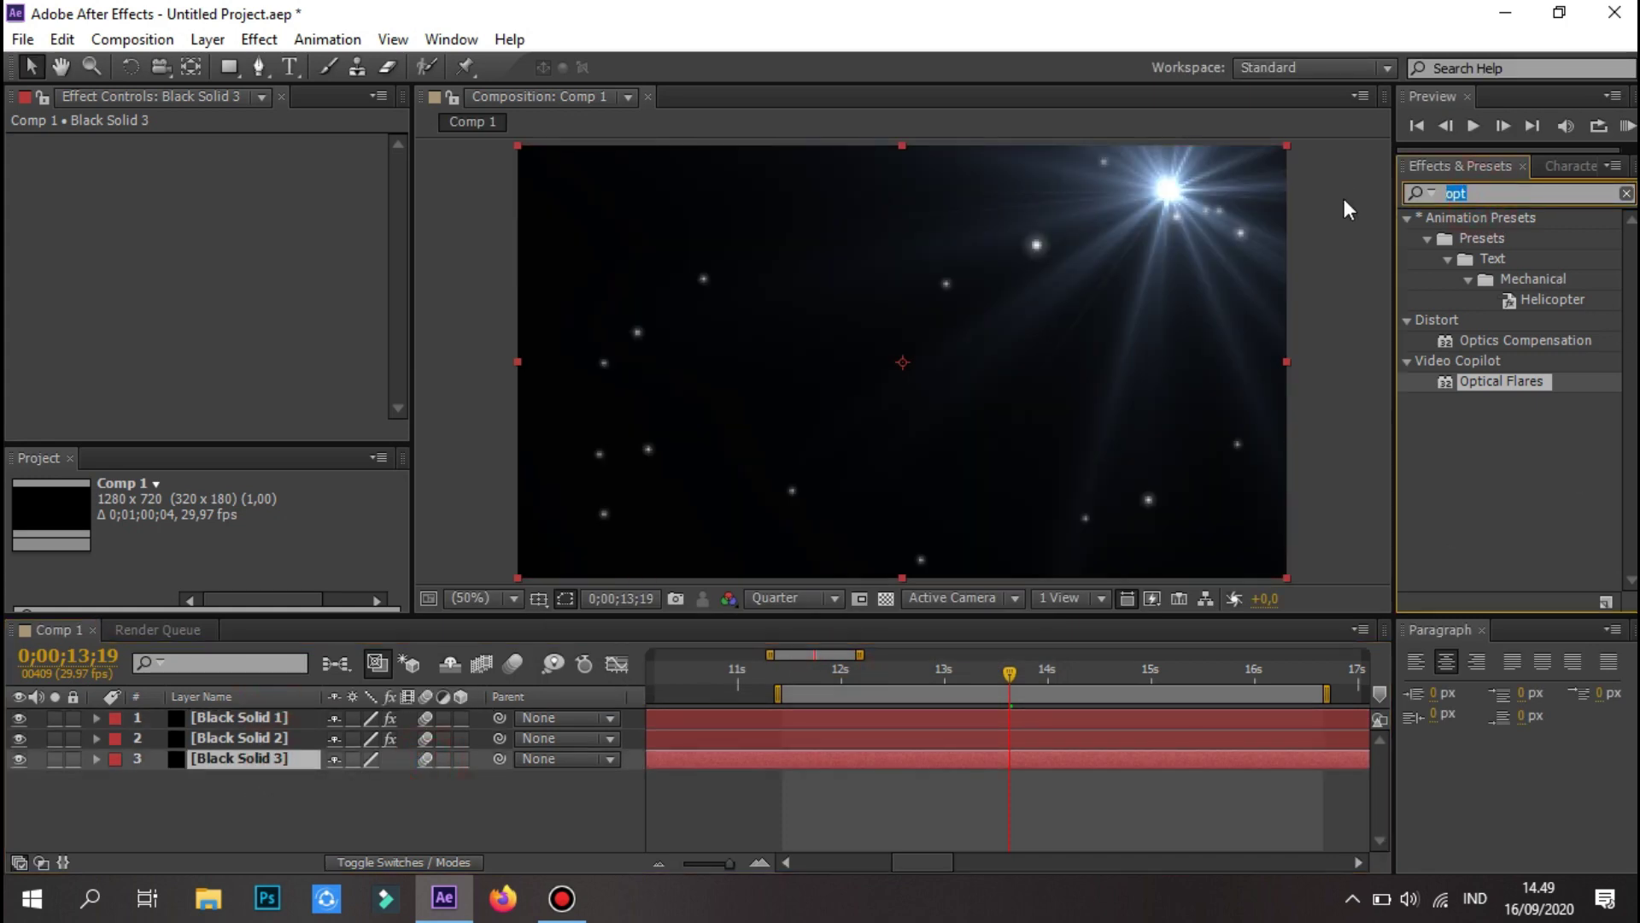
text(grad)
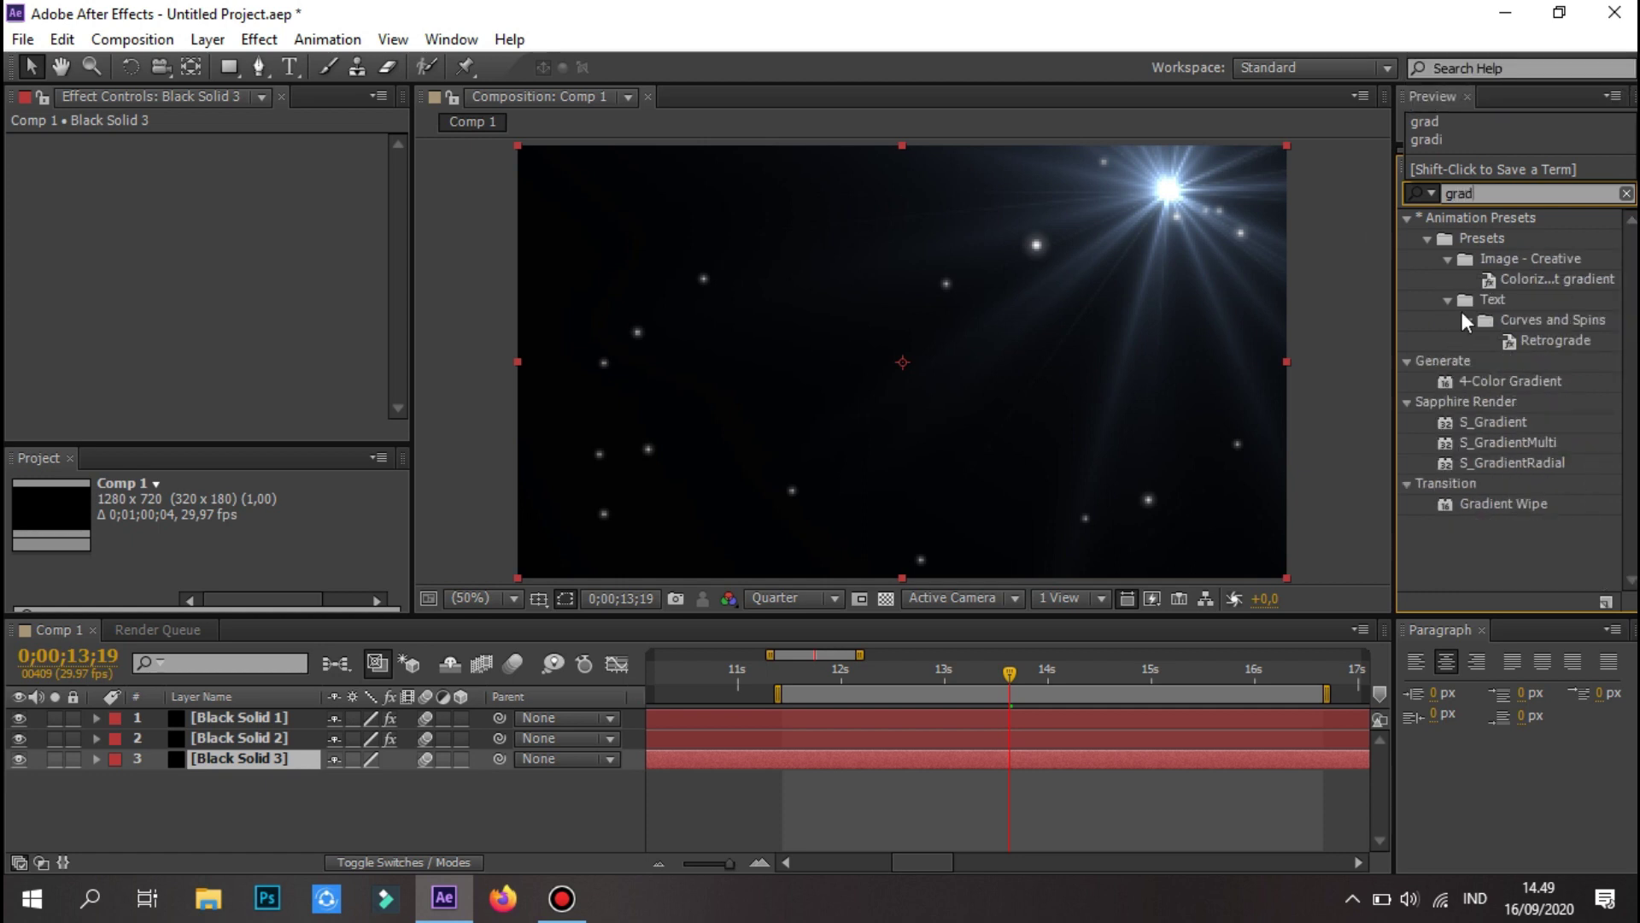
click(1490, 421)
drag(1491, 422, 1074, 809)
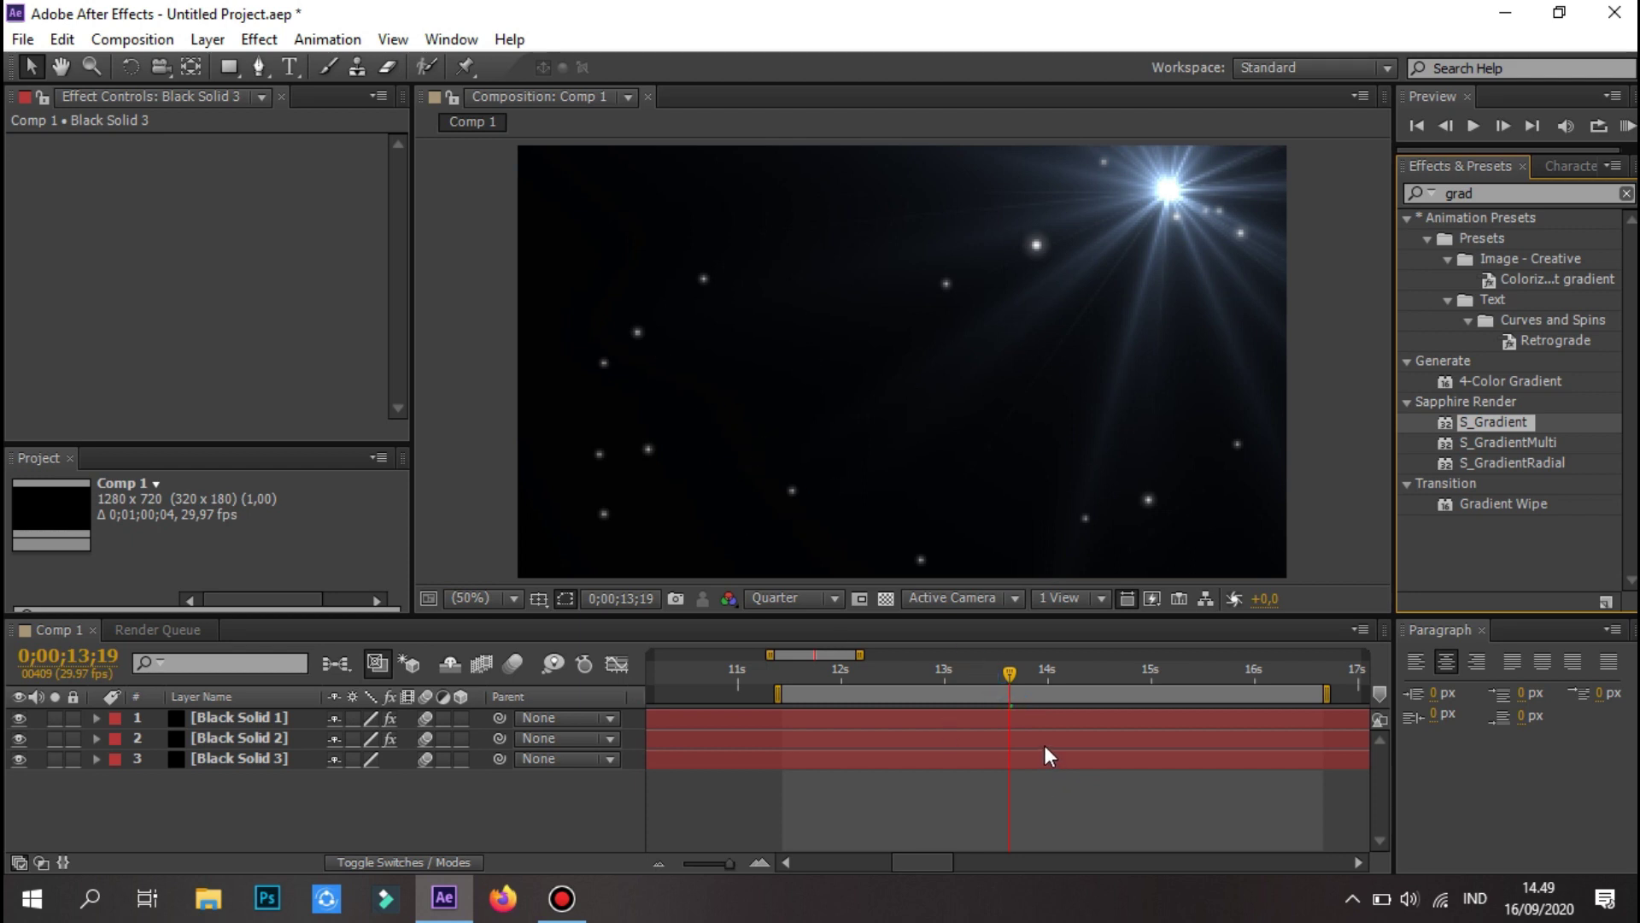
- Set the Optical Flares Render Mode on Black Solid 2 to On Transparent
click(996, 742)
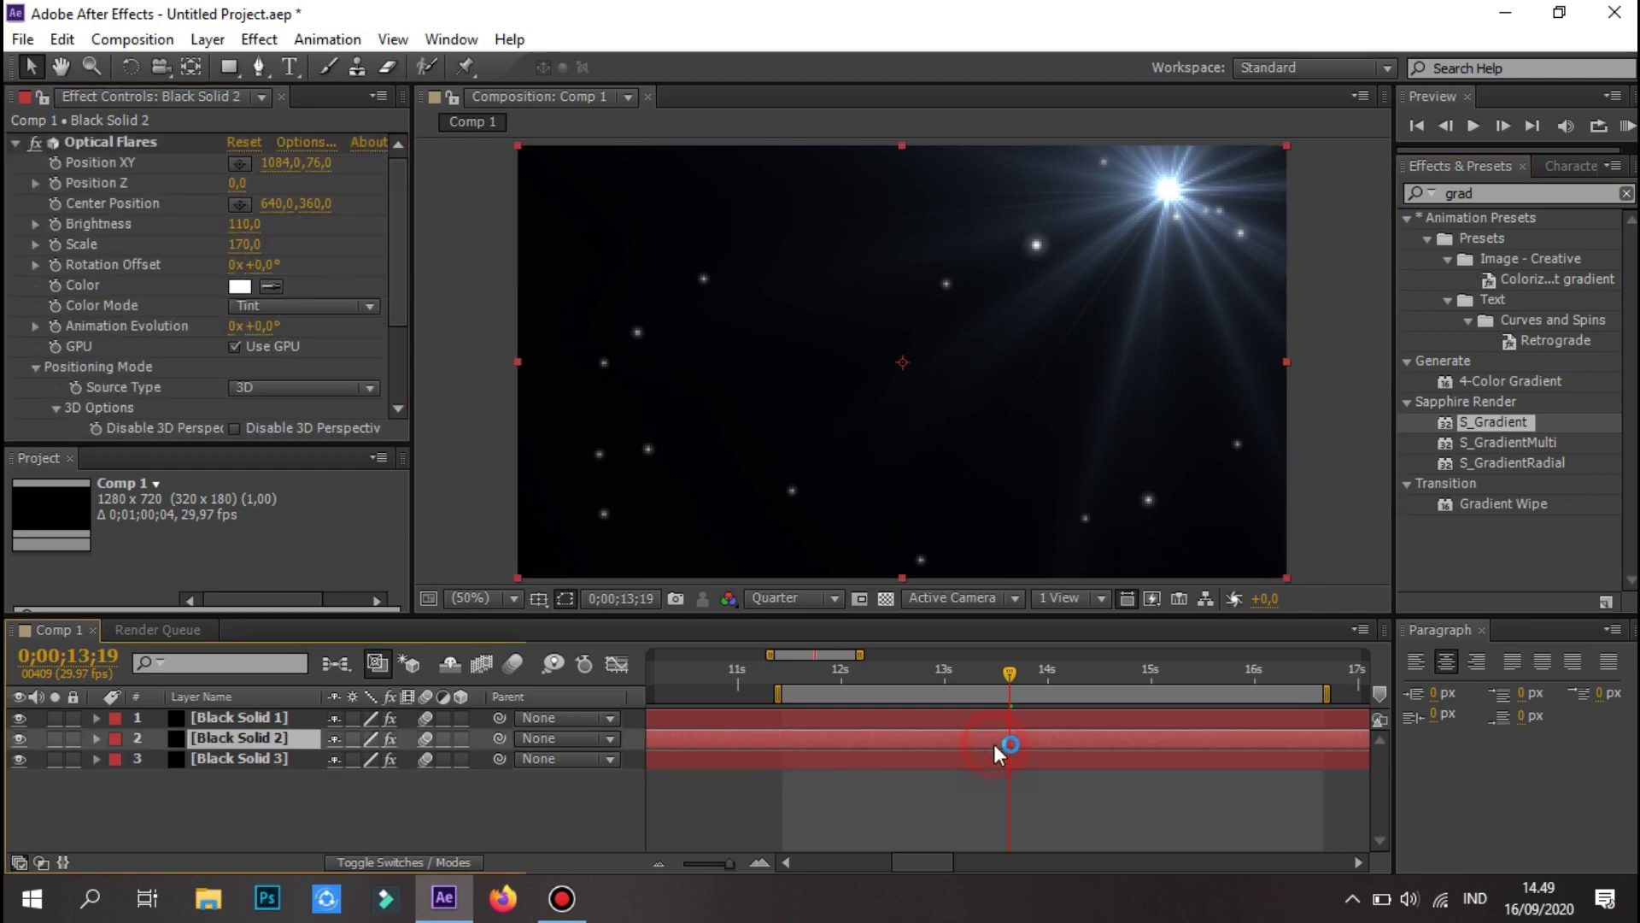
scroll(268, 352, down, 2)
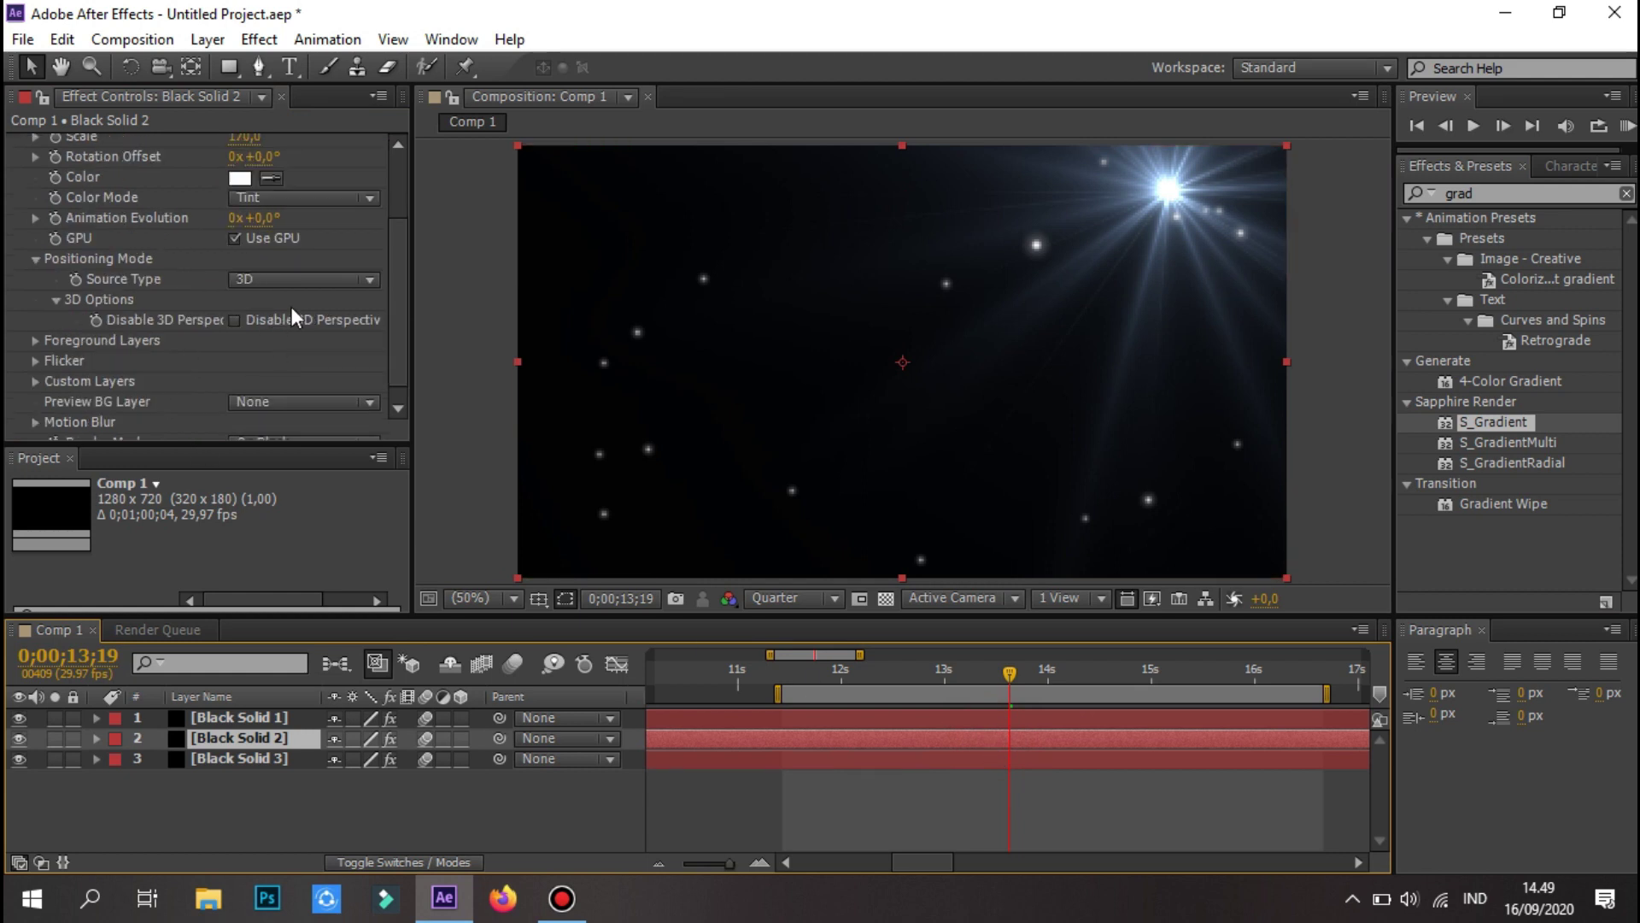
scroll(291, 305, down, 2)
click(285, 431)
click(312, 479)
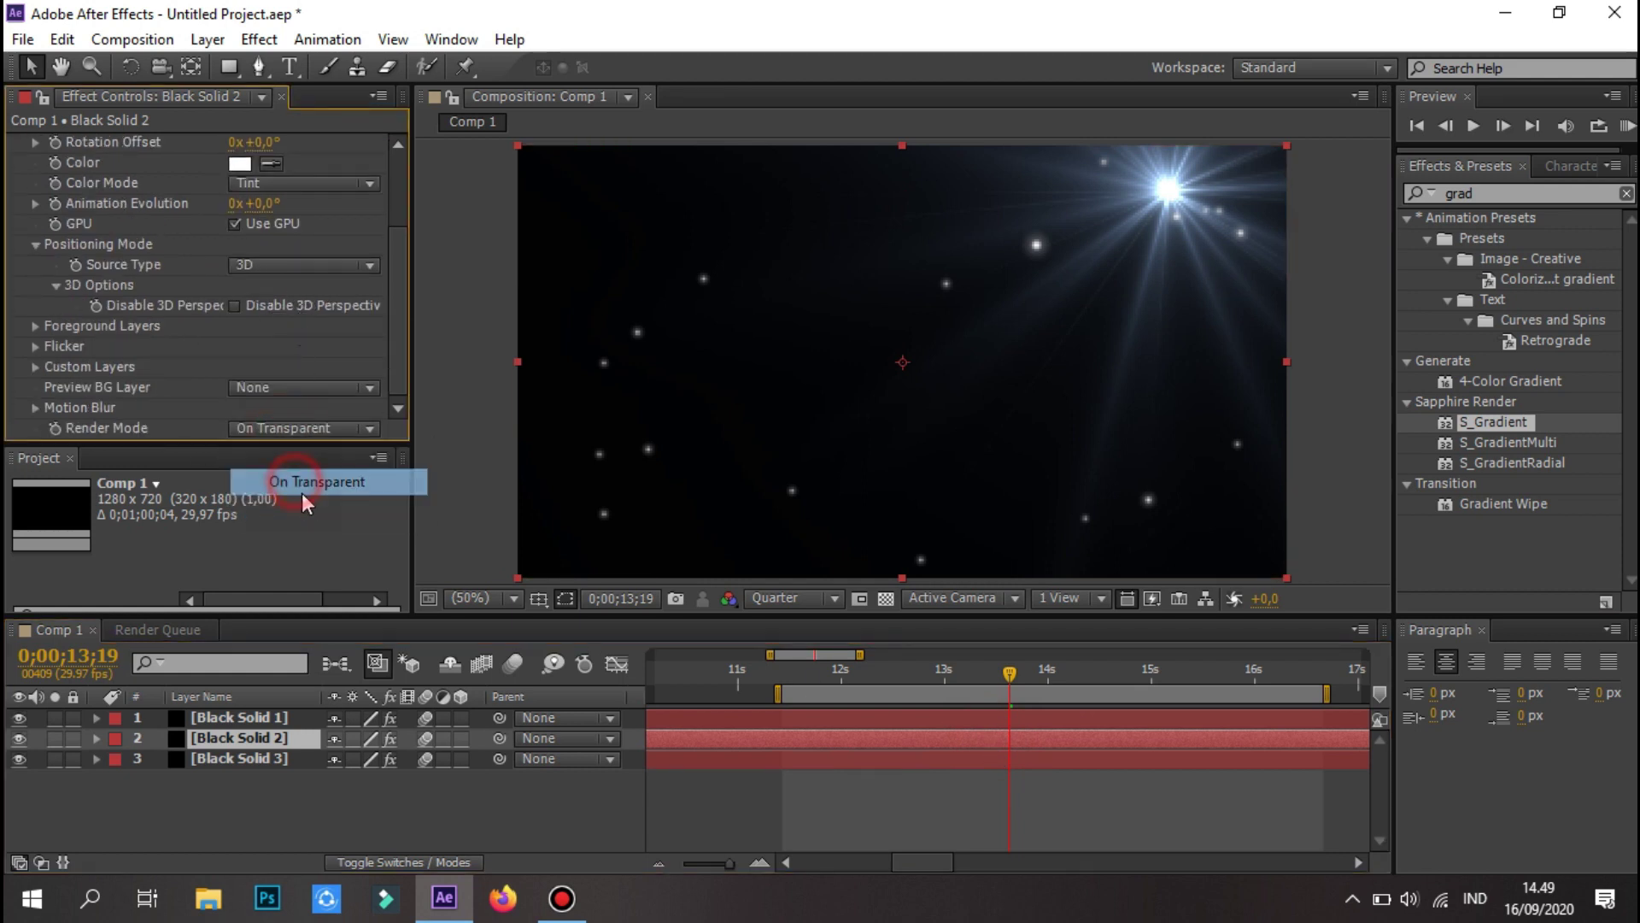
- Reposition the S_Gradient points to Start XY 1600,-6096 and End XY 448,976.8, then fit the viewer
click(987, 759)
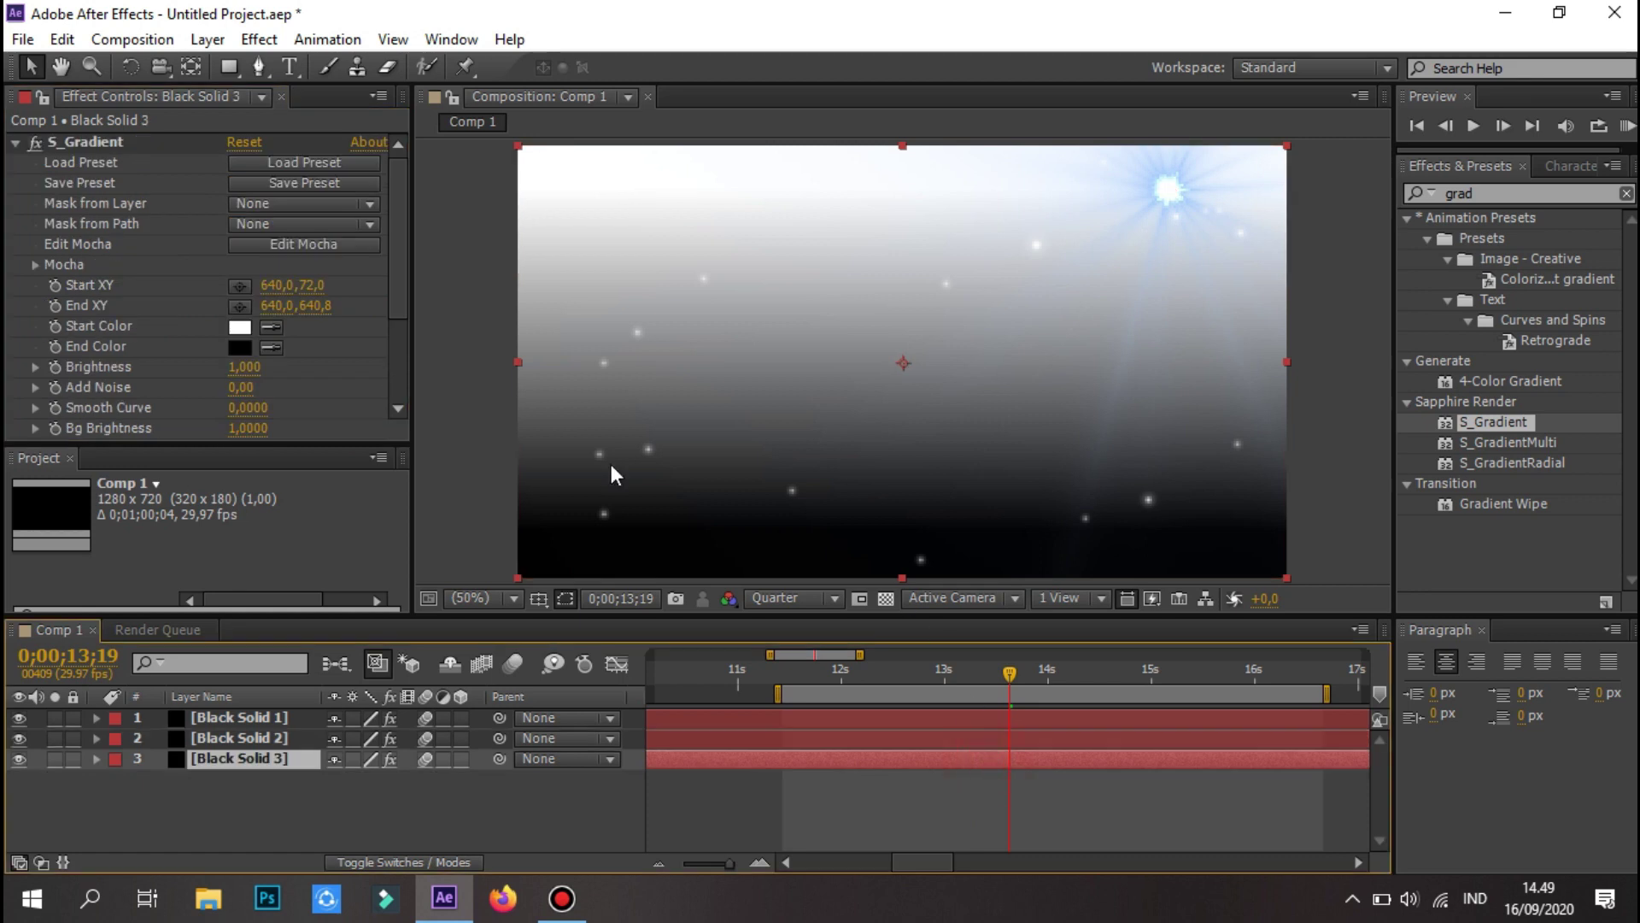
key(comma)
key(comma)
key(comma)
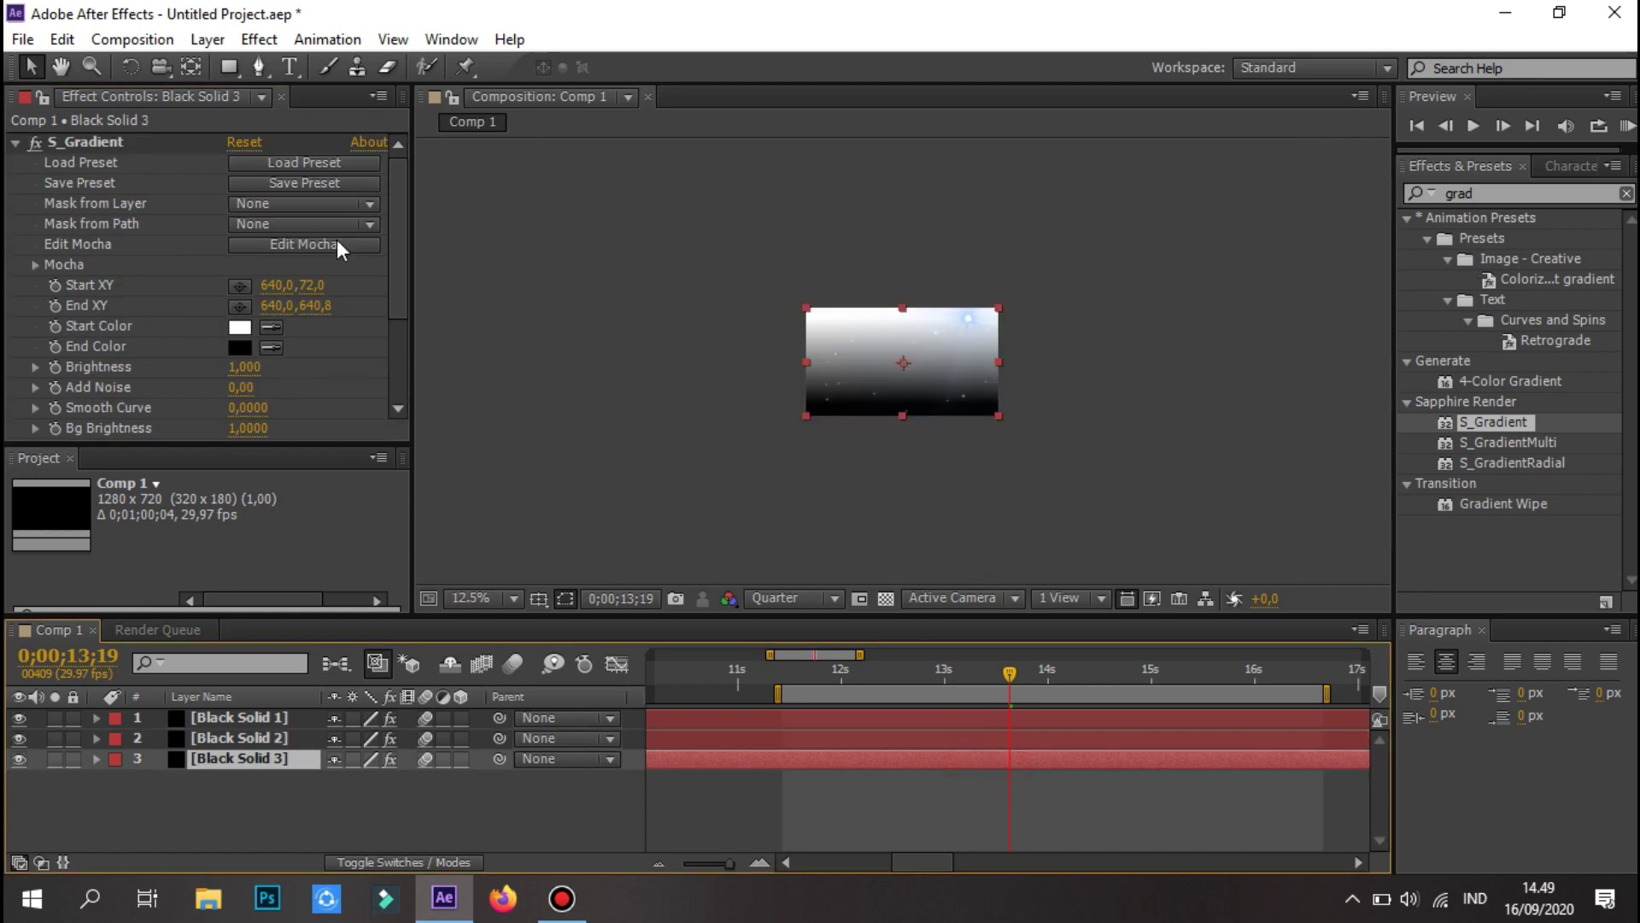
click(103, 146)
mouse_move(902, 319)
mouse_down()
mouse_move(987, 145)
mouse_move(950, 126)
mouse_up()
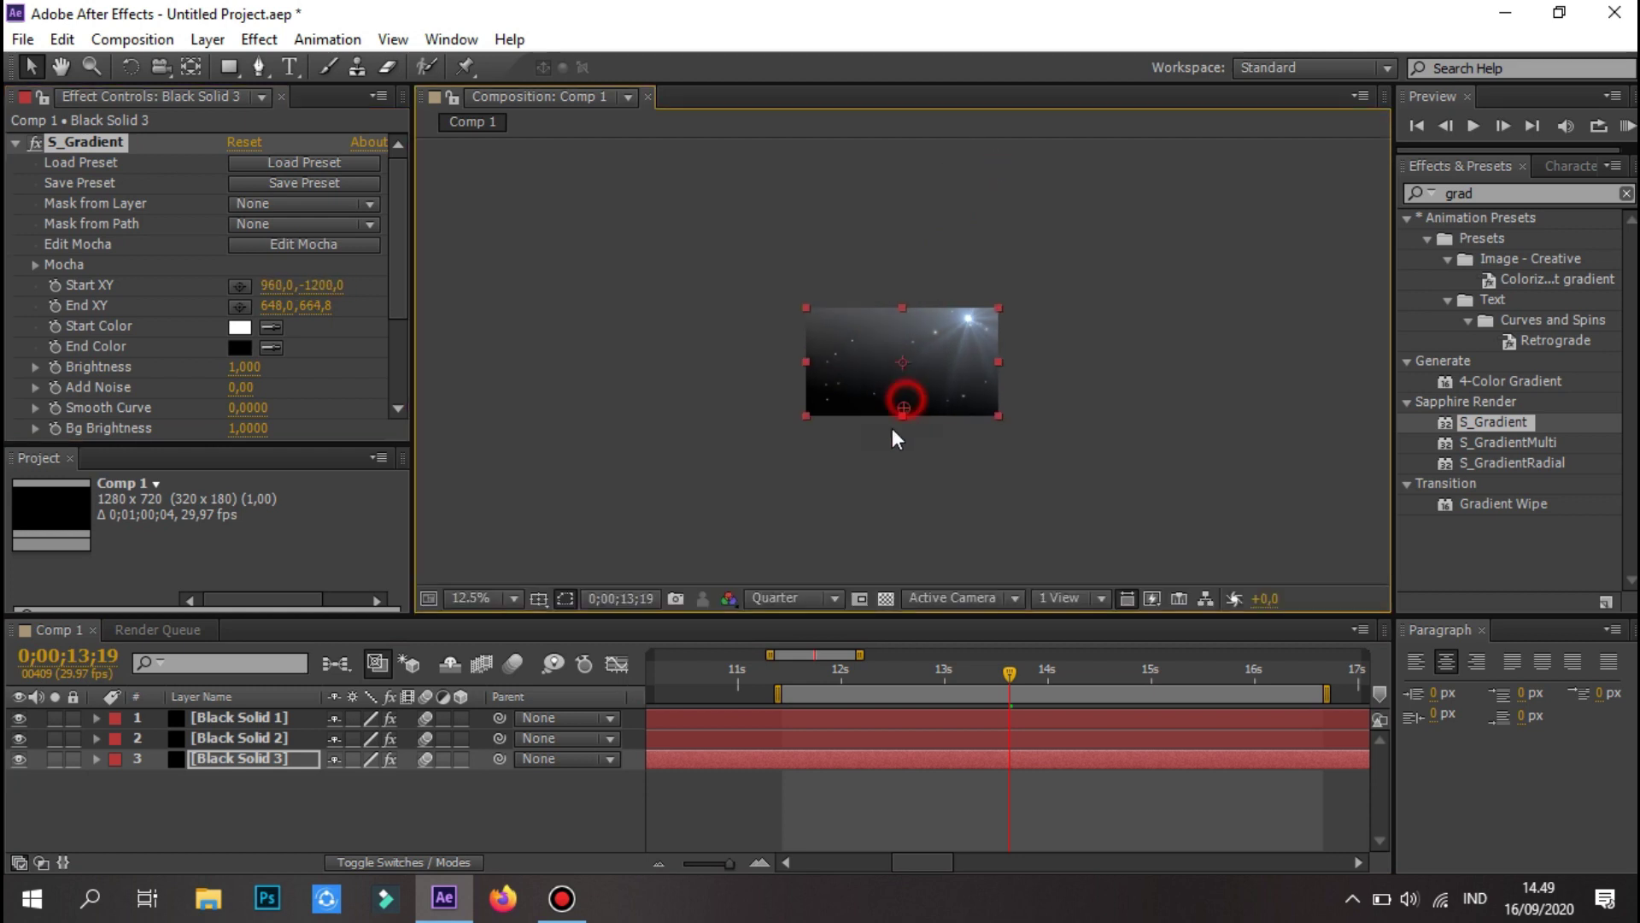
drag(892, 428, 878, 448)
key(comma)
key(comma)
drag(914, 304, 975, 100)
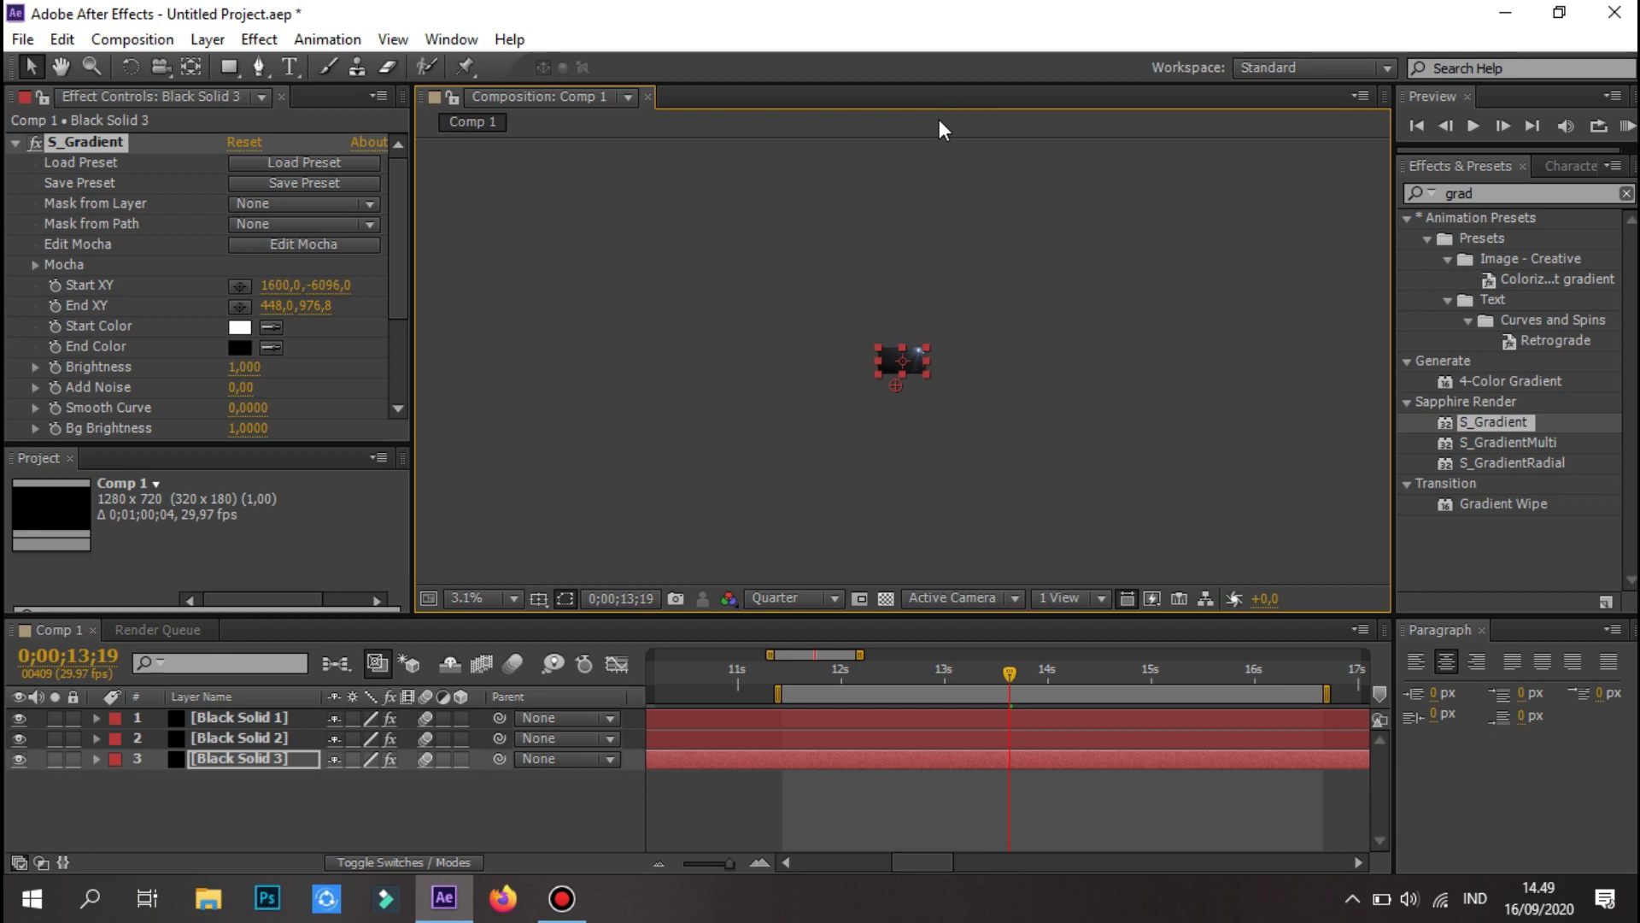
click(495, 600)
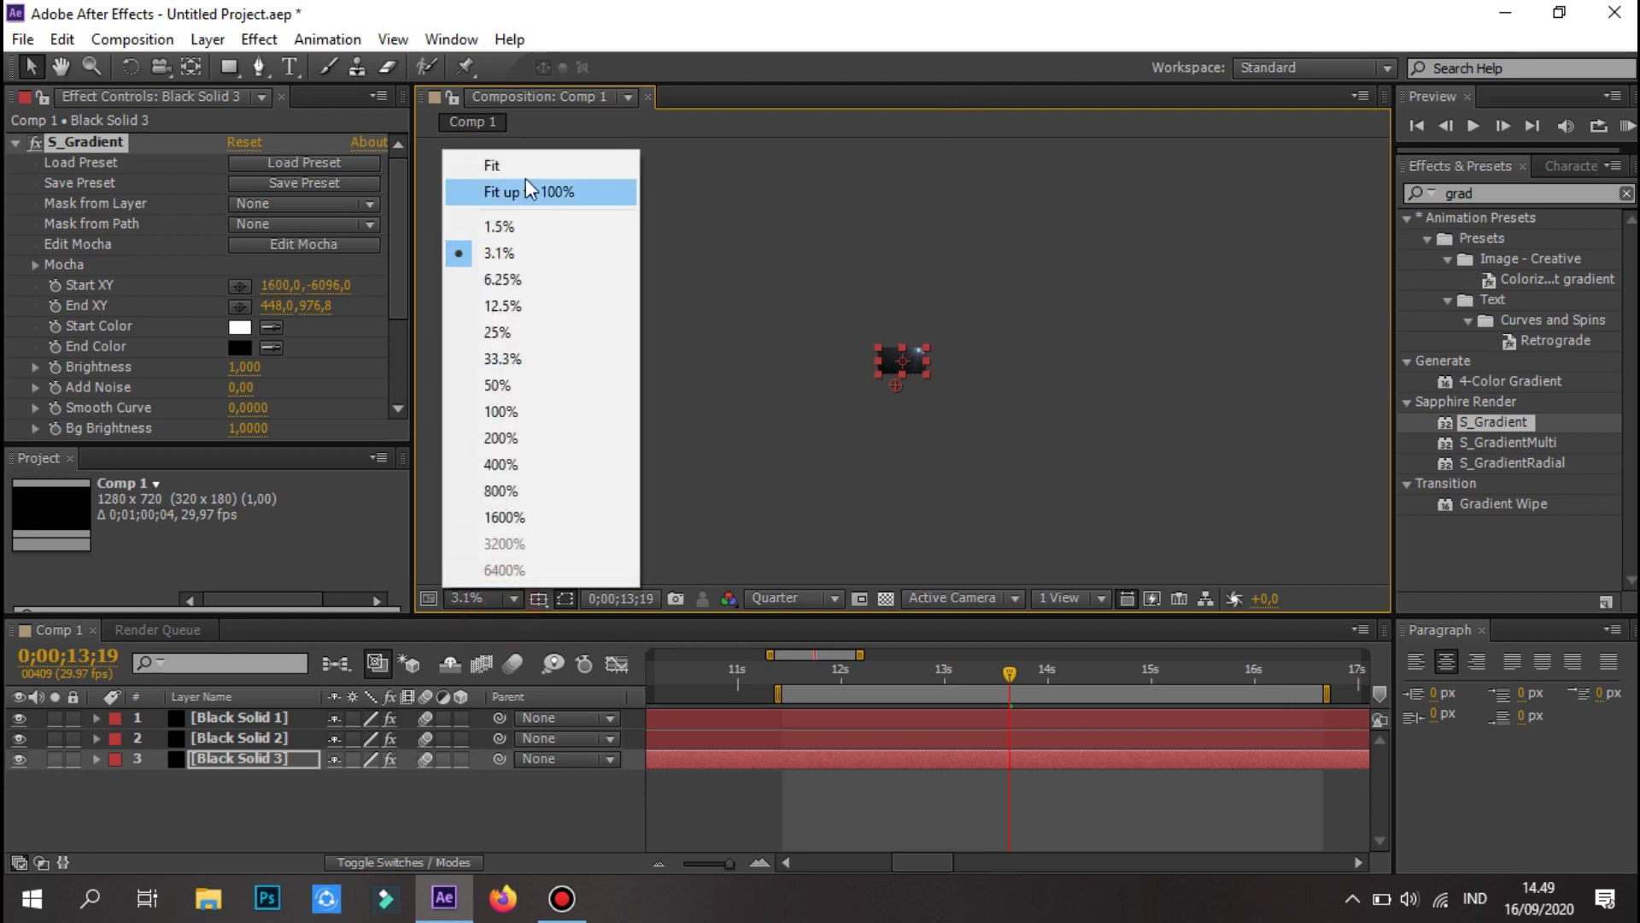
click(530, 191)
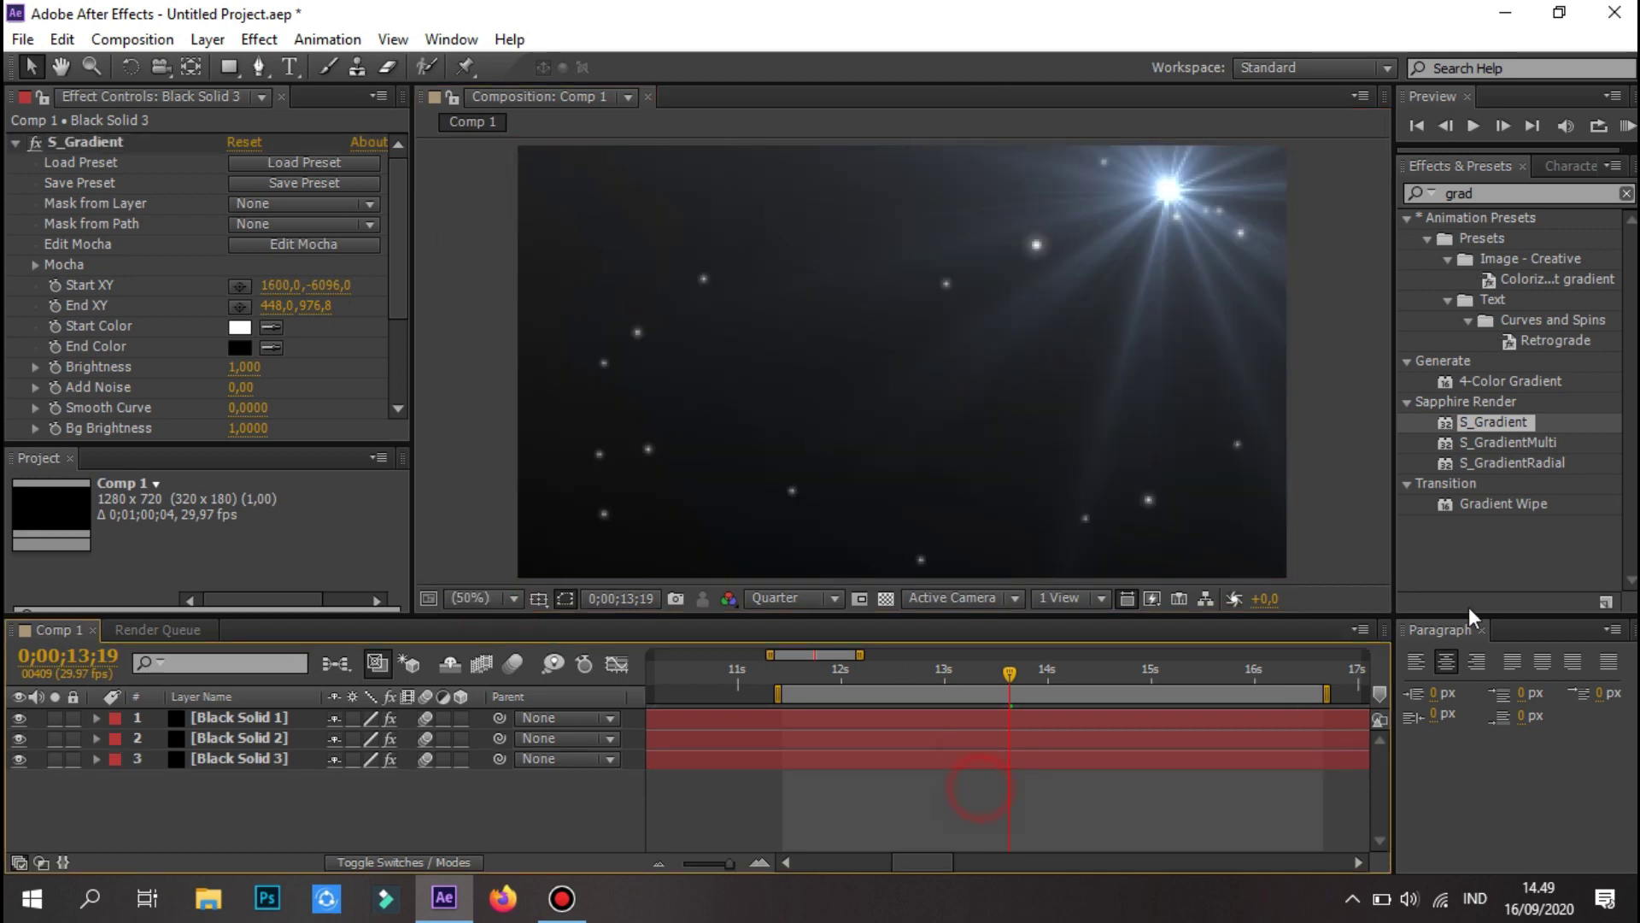
- Set the S_Gradient Start Color to blue 006CFF
click(240, 327)
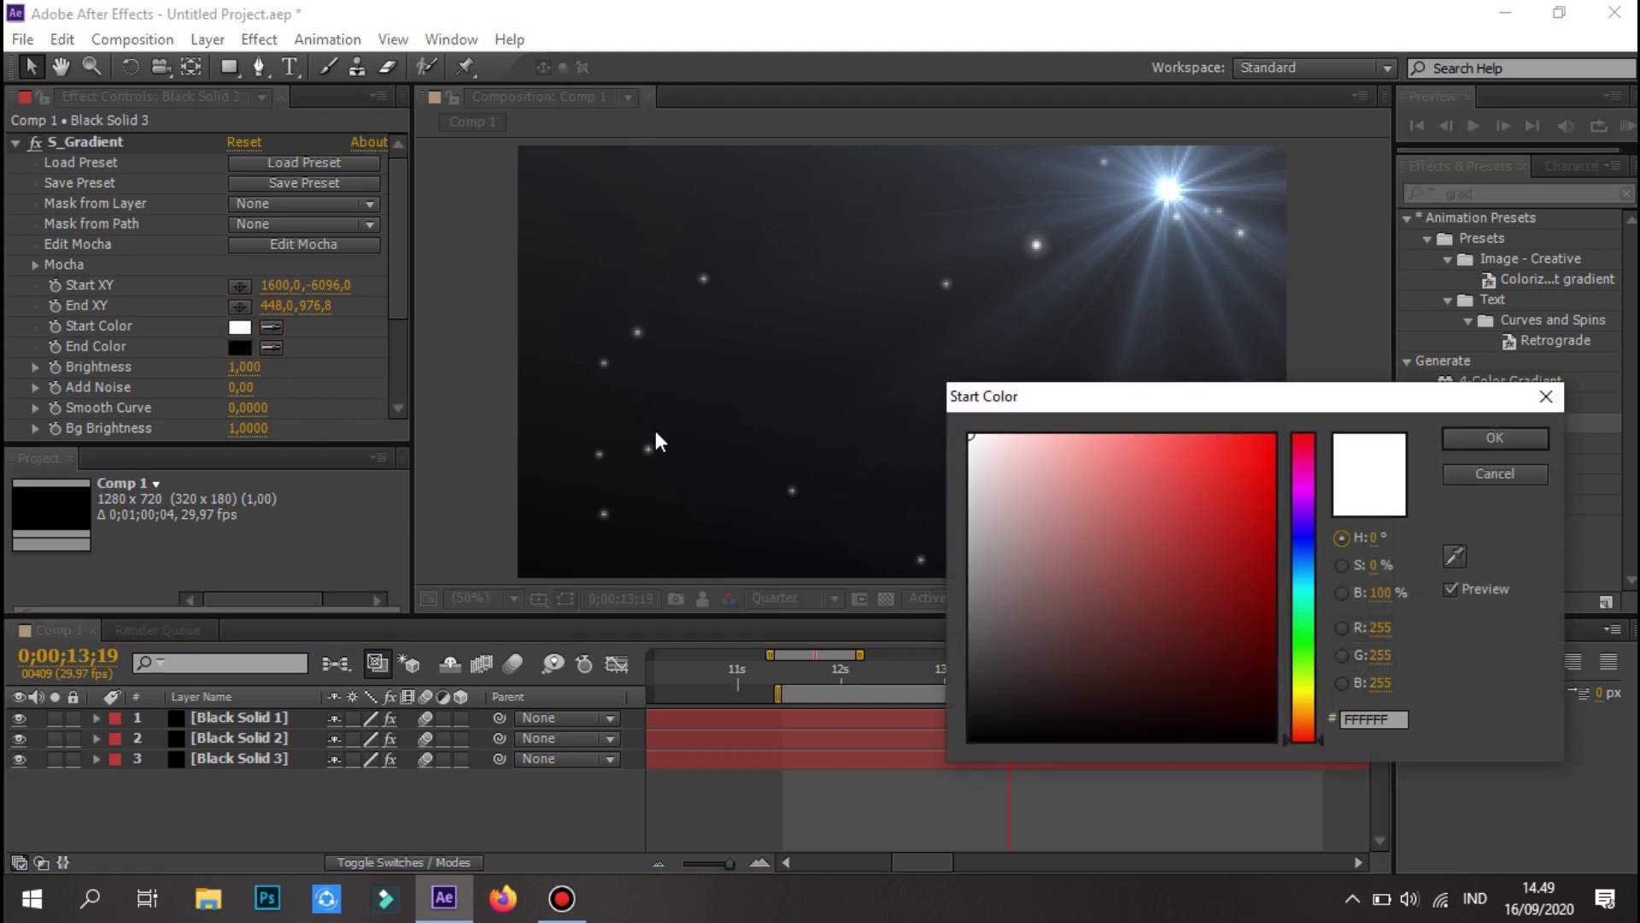
drag(1263, 482, 1311, 400)
drag(1292, 490, 1303, 557)
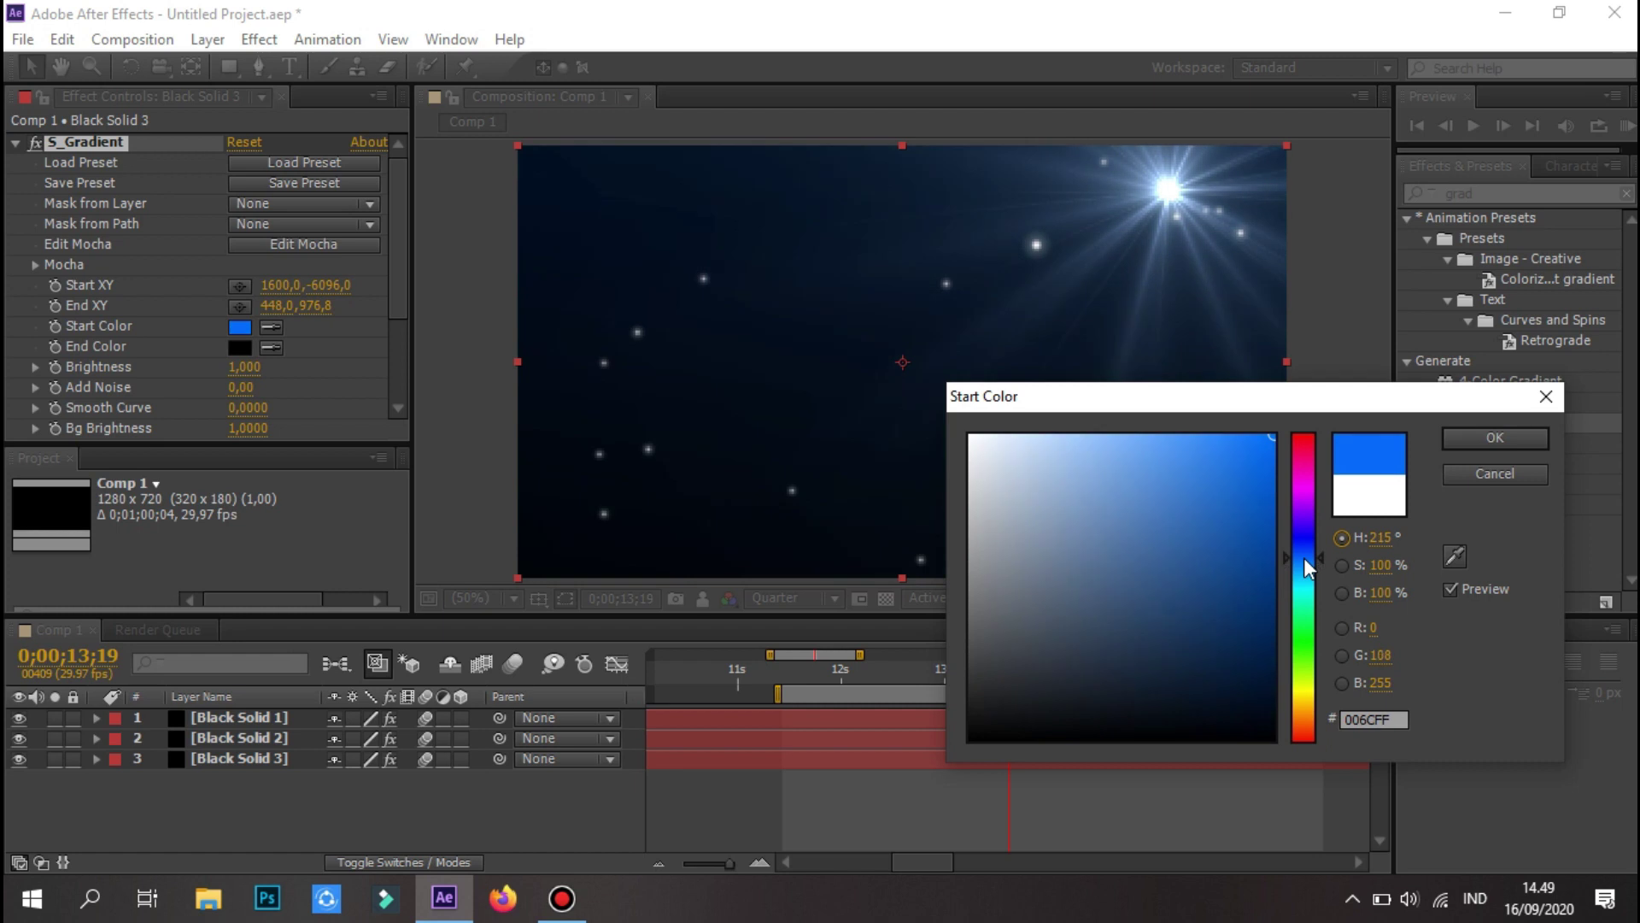
click(1482, 438)
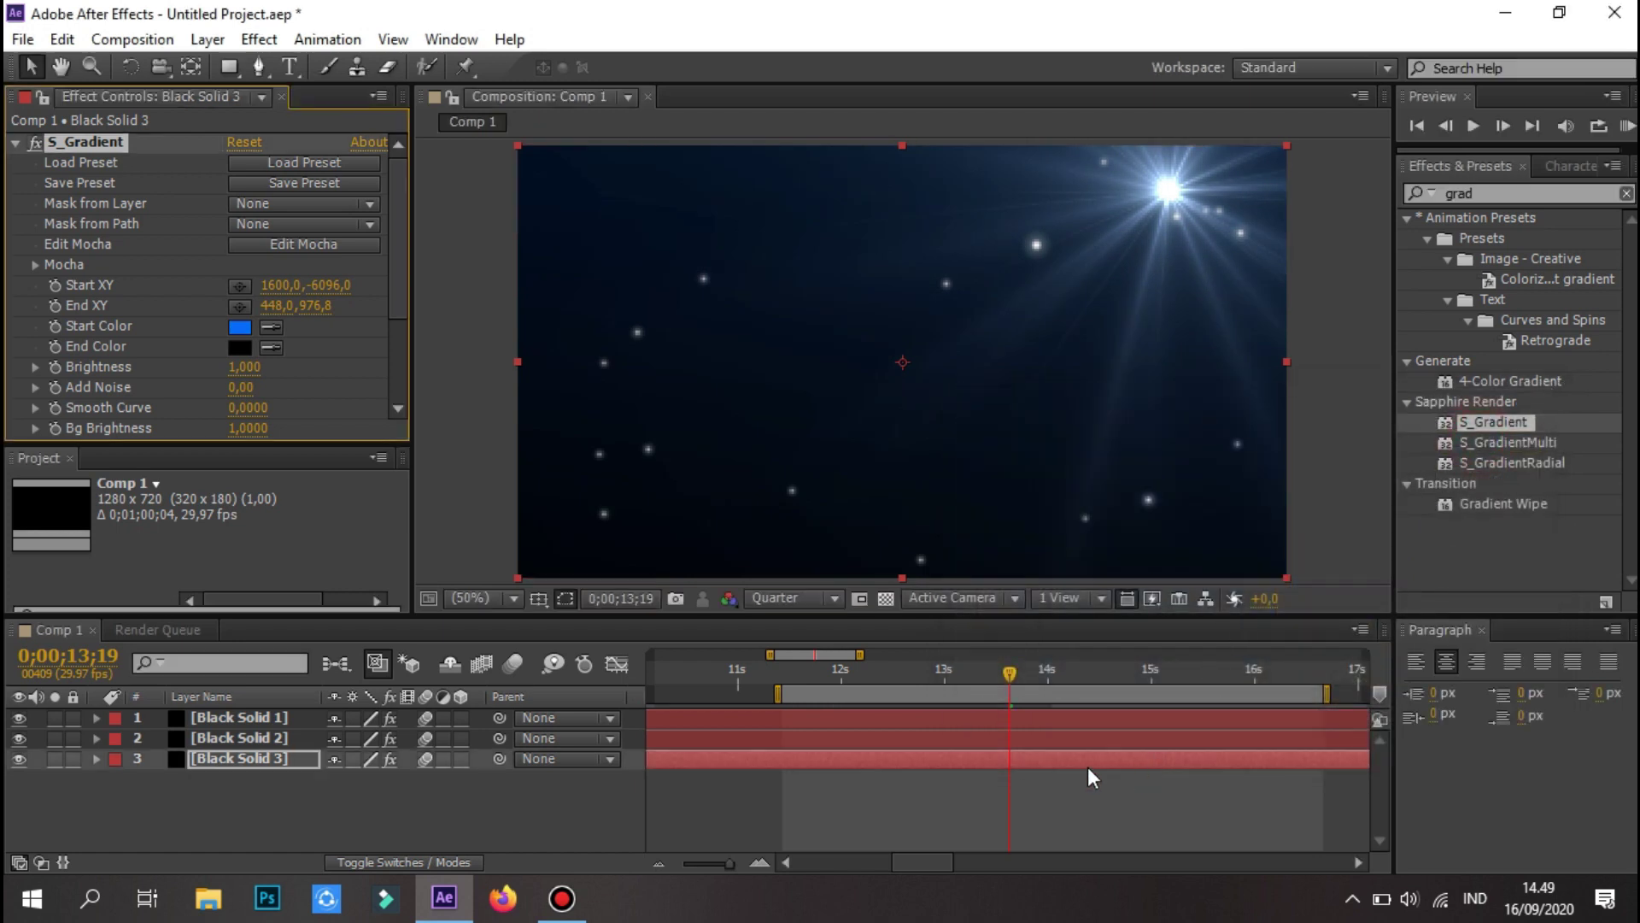
- Tint the Optical Flares colour blue 0072FF and RAM-preview the composition
click(1076, 739)
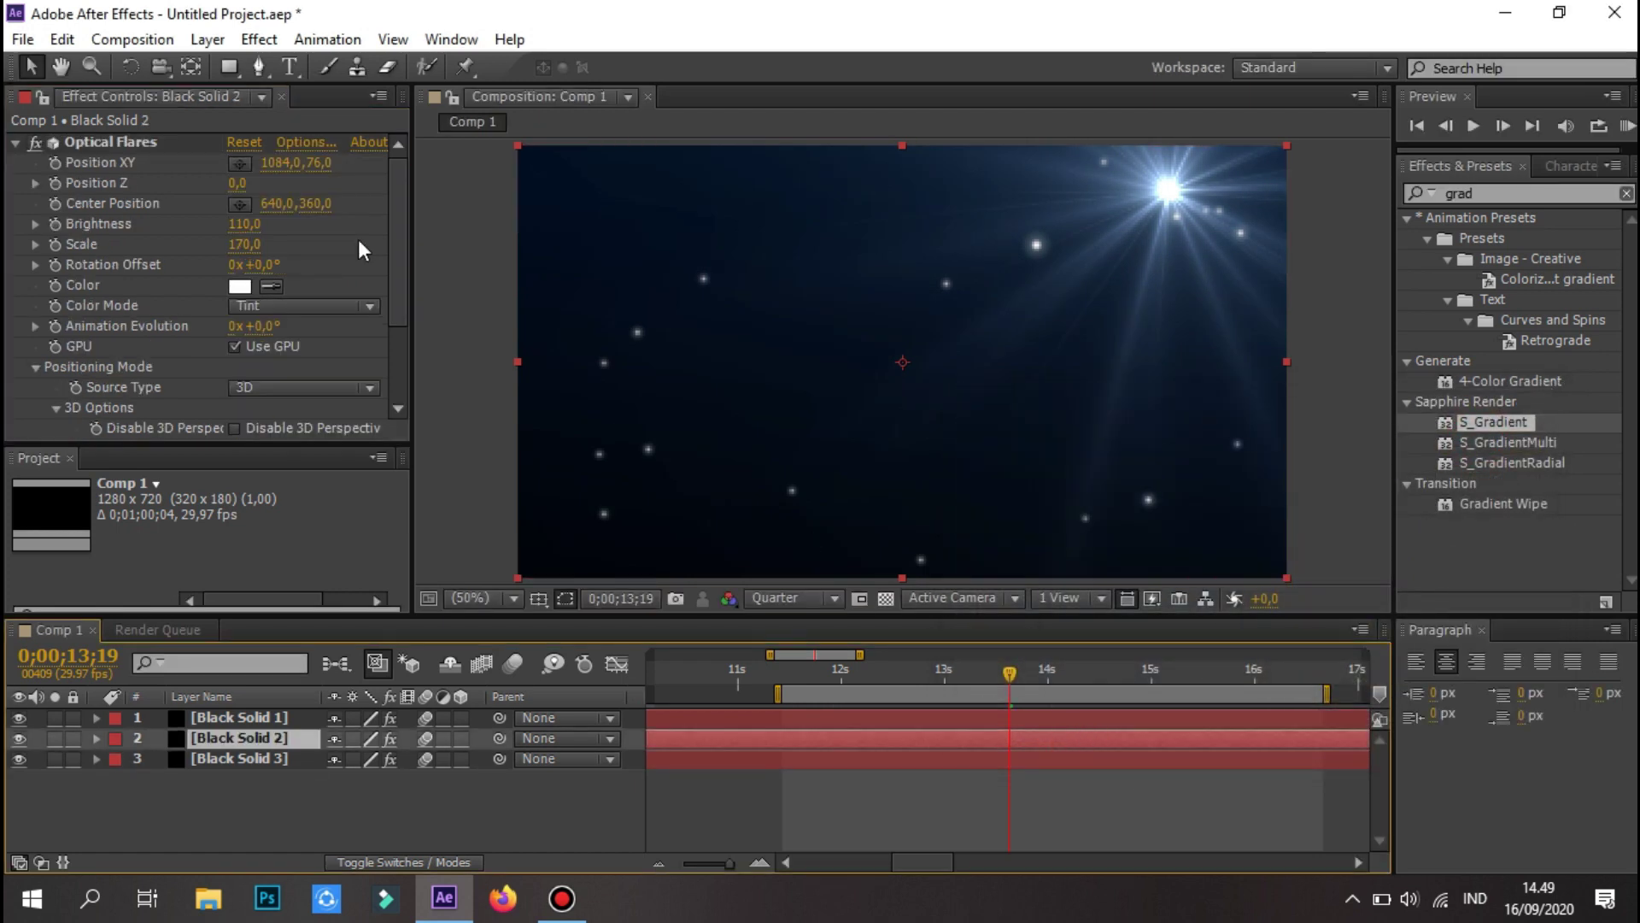
click(241, 287)
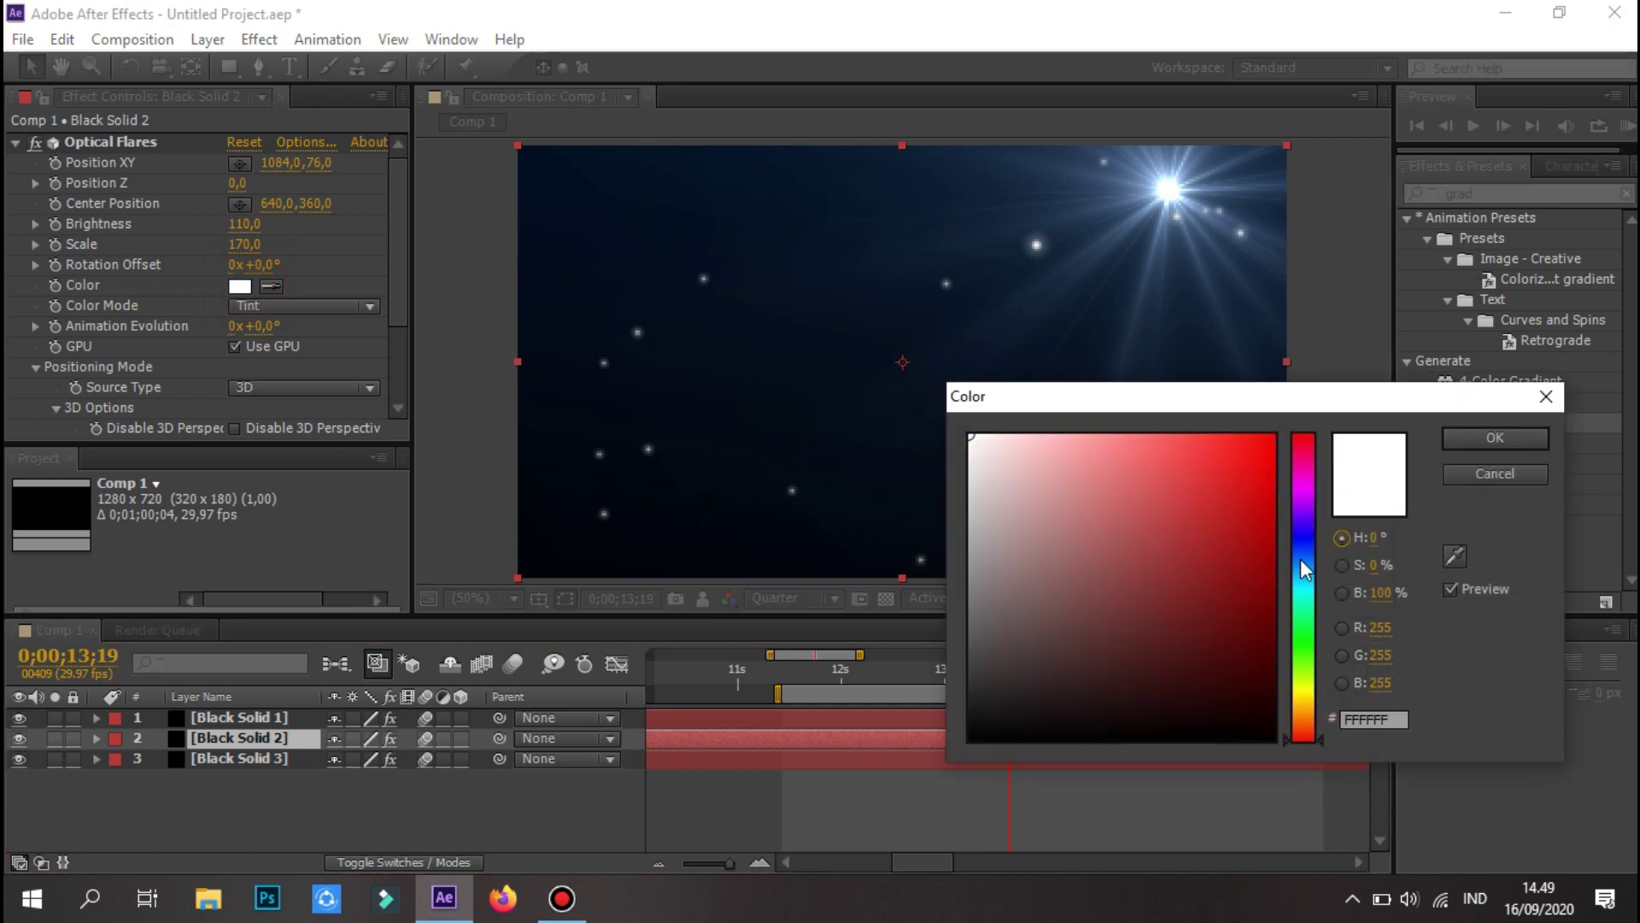
click(1305, 560)
drag(1260, 472, 1273, 435)
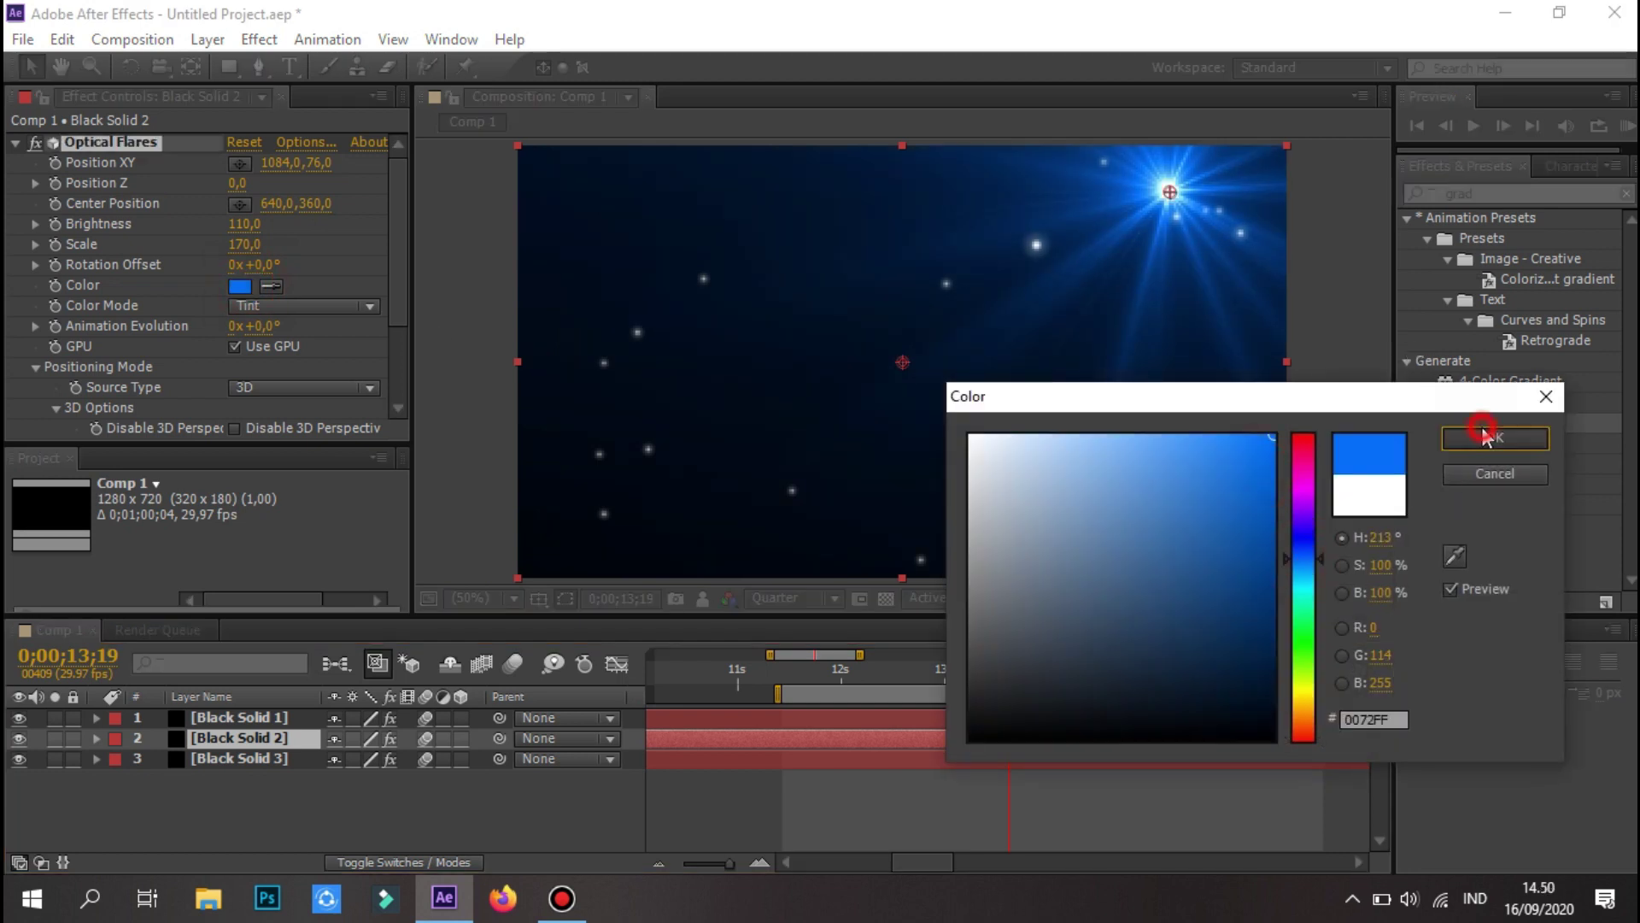
click(1484, 437)
click(1232, 790)
click(1625, 128)
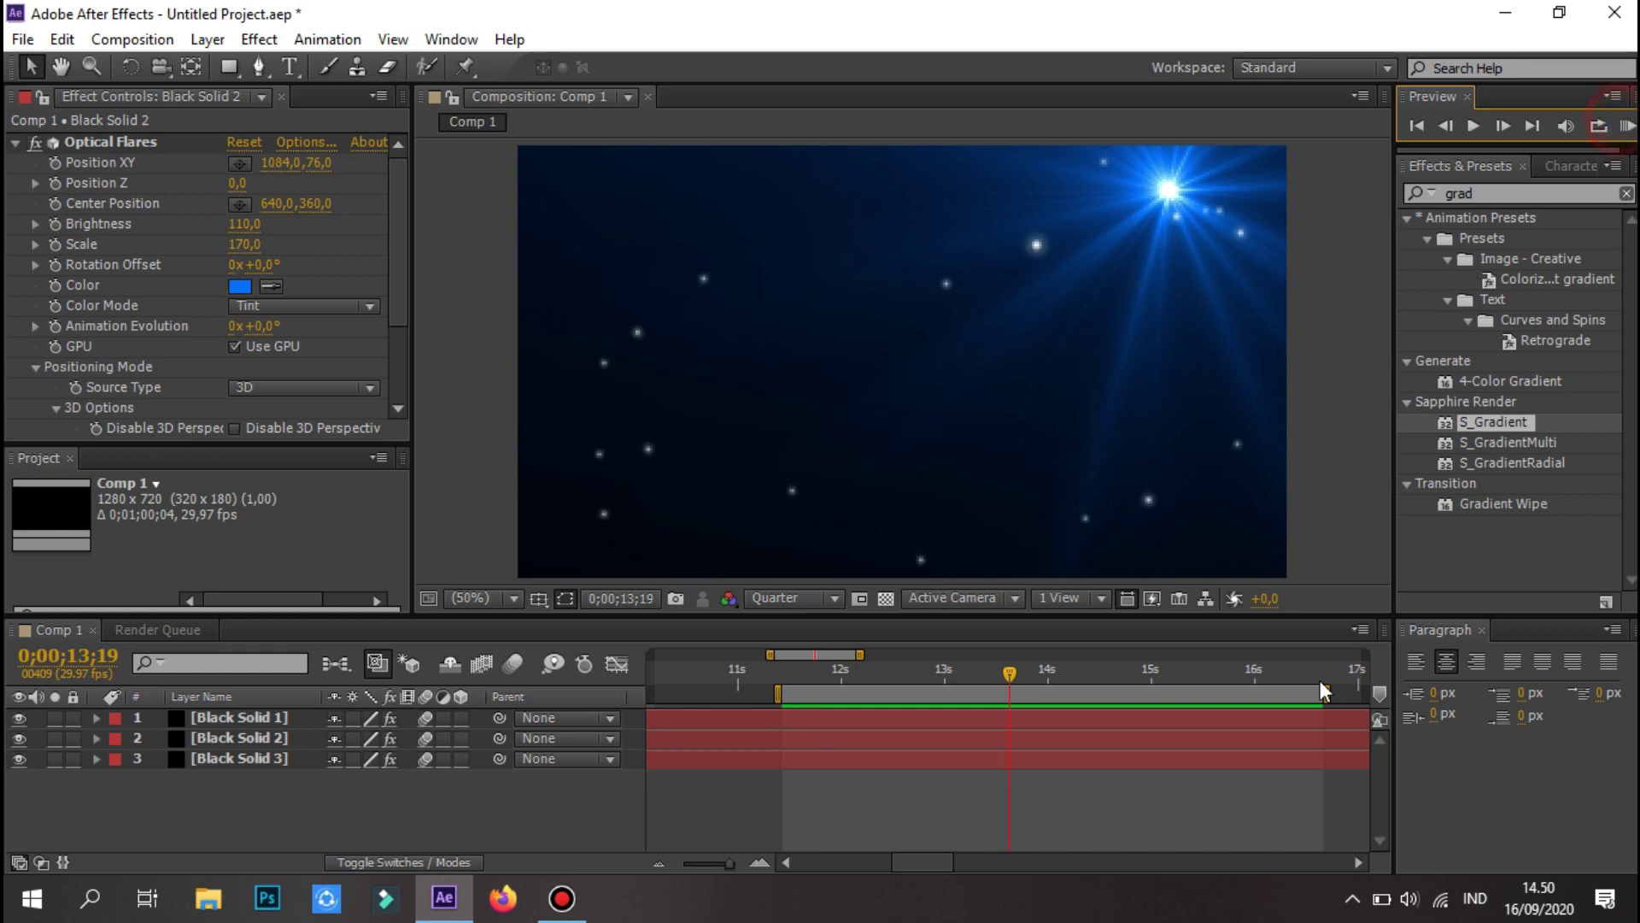
- Delete the Particular effect from Black Solid 1
click(1188, 713)
click(98, 144)
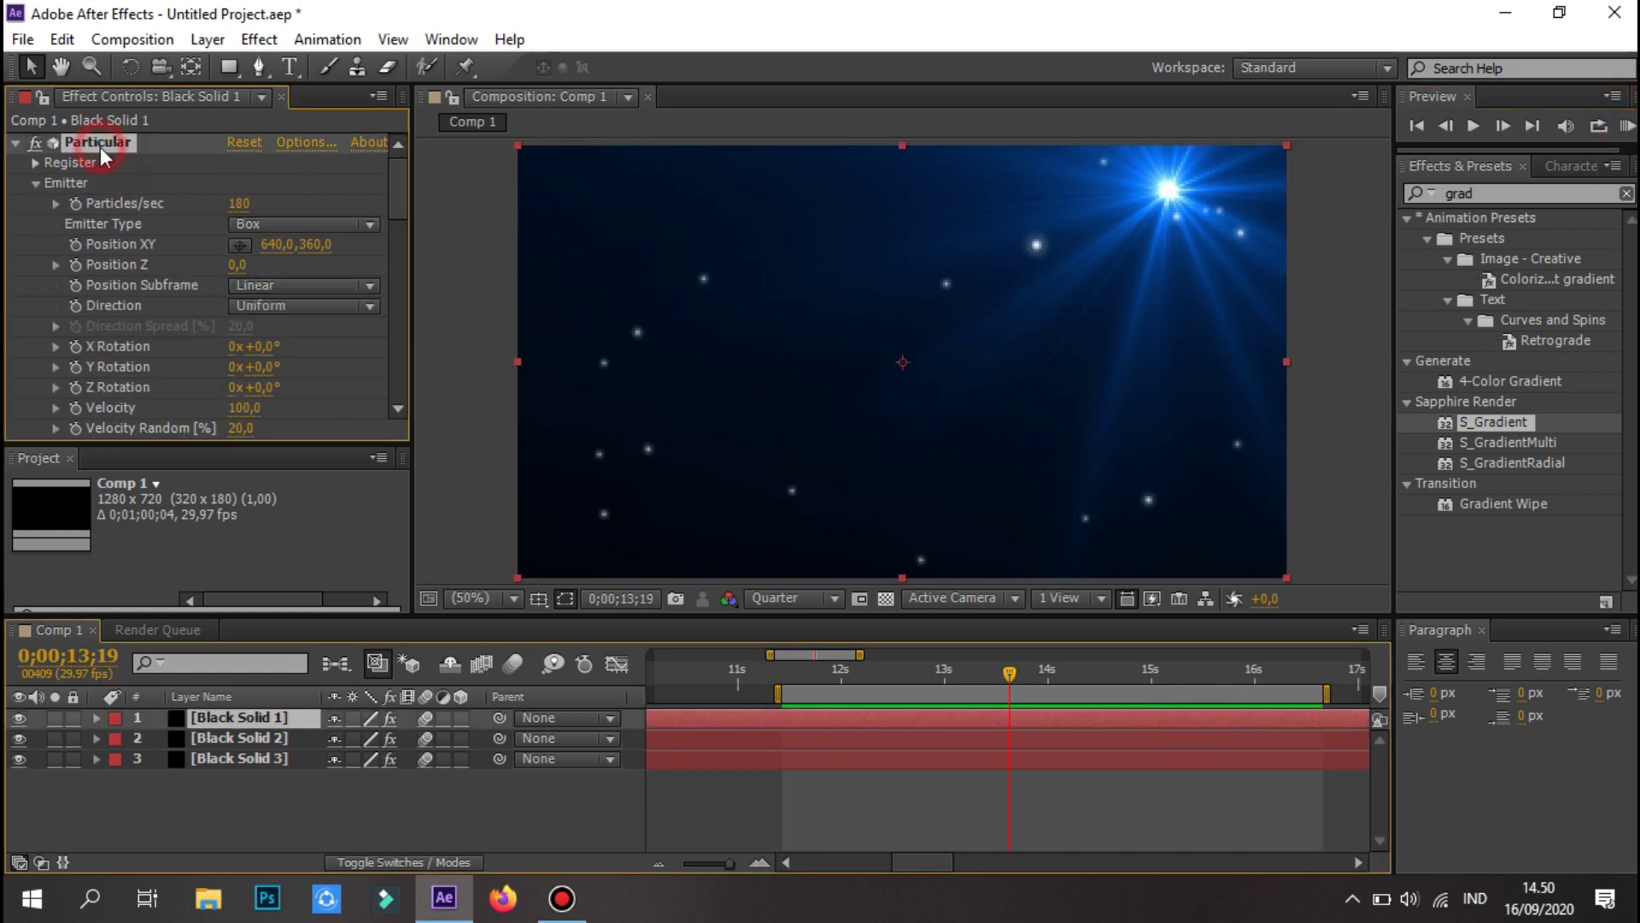
key(Delete)
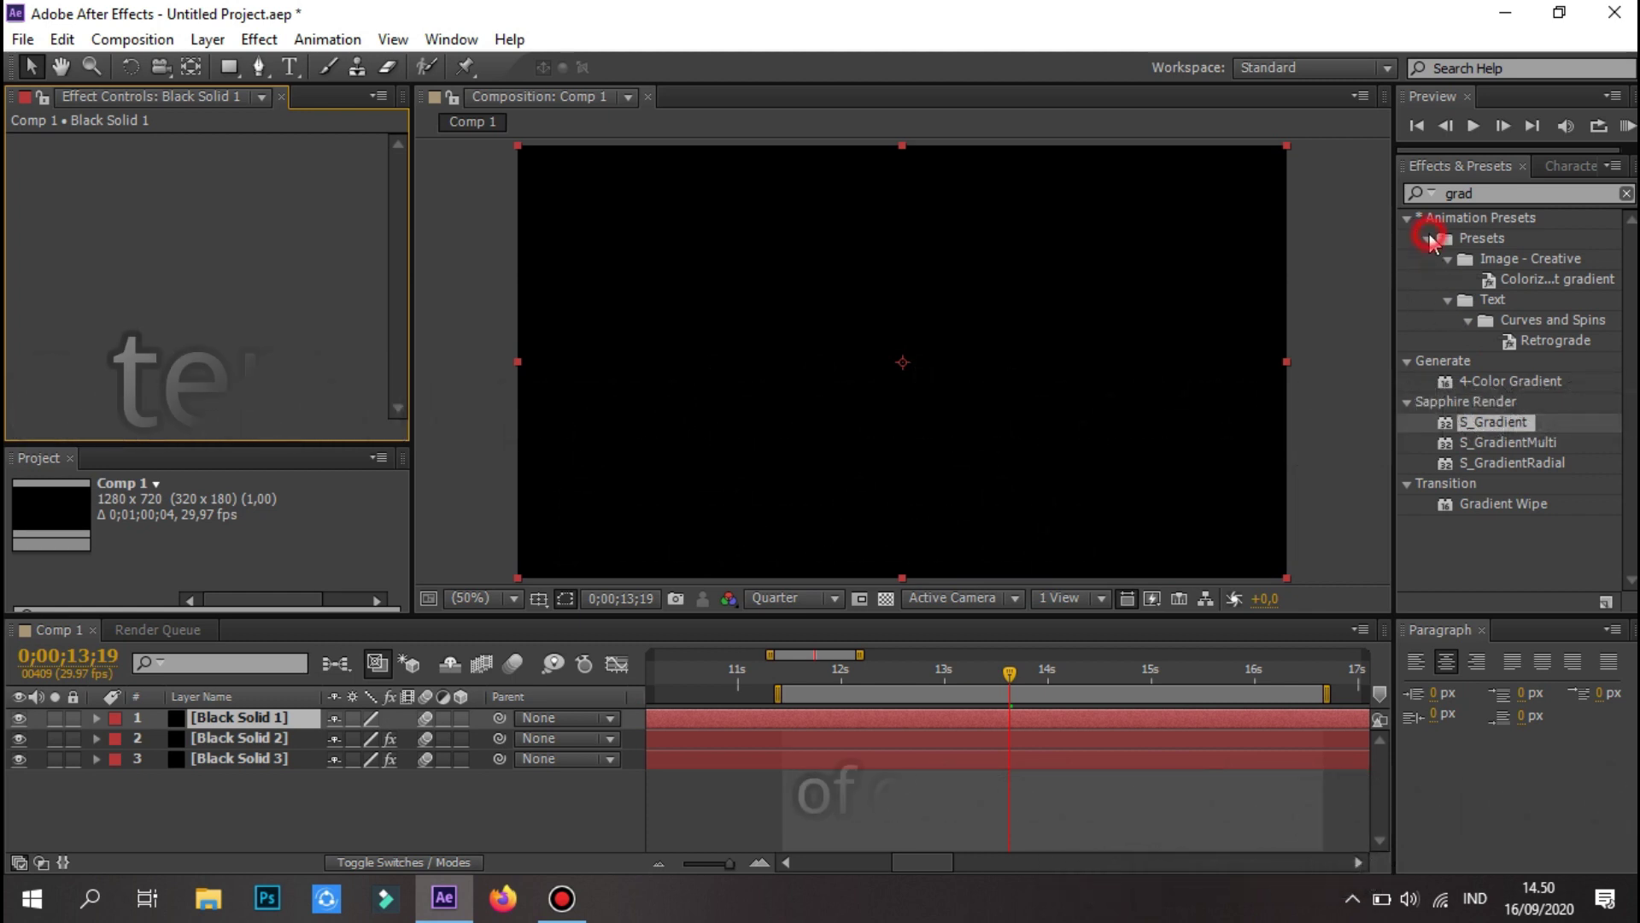
- Apply the PARTICULAR user preset to Black Solid 1 and RAM-preview the new starfield
click(1426, 238)
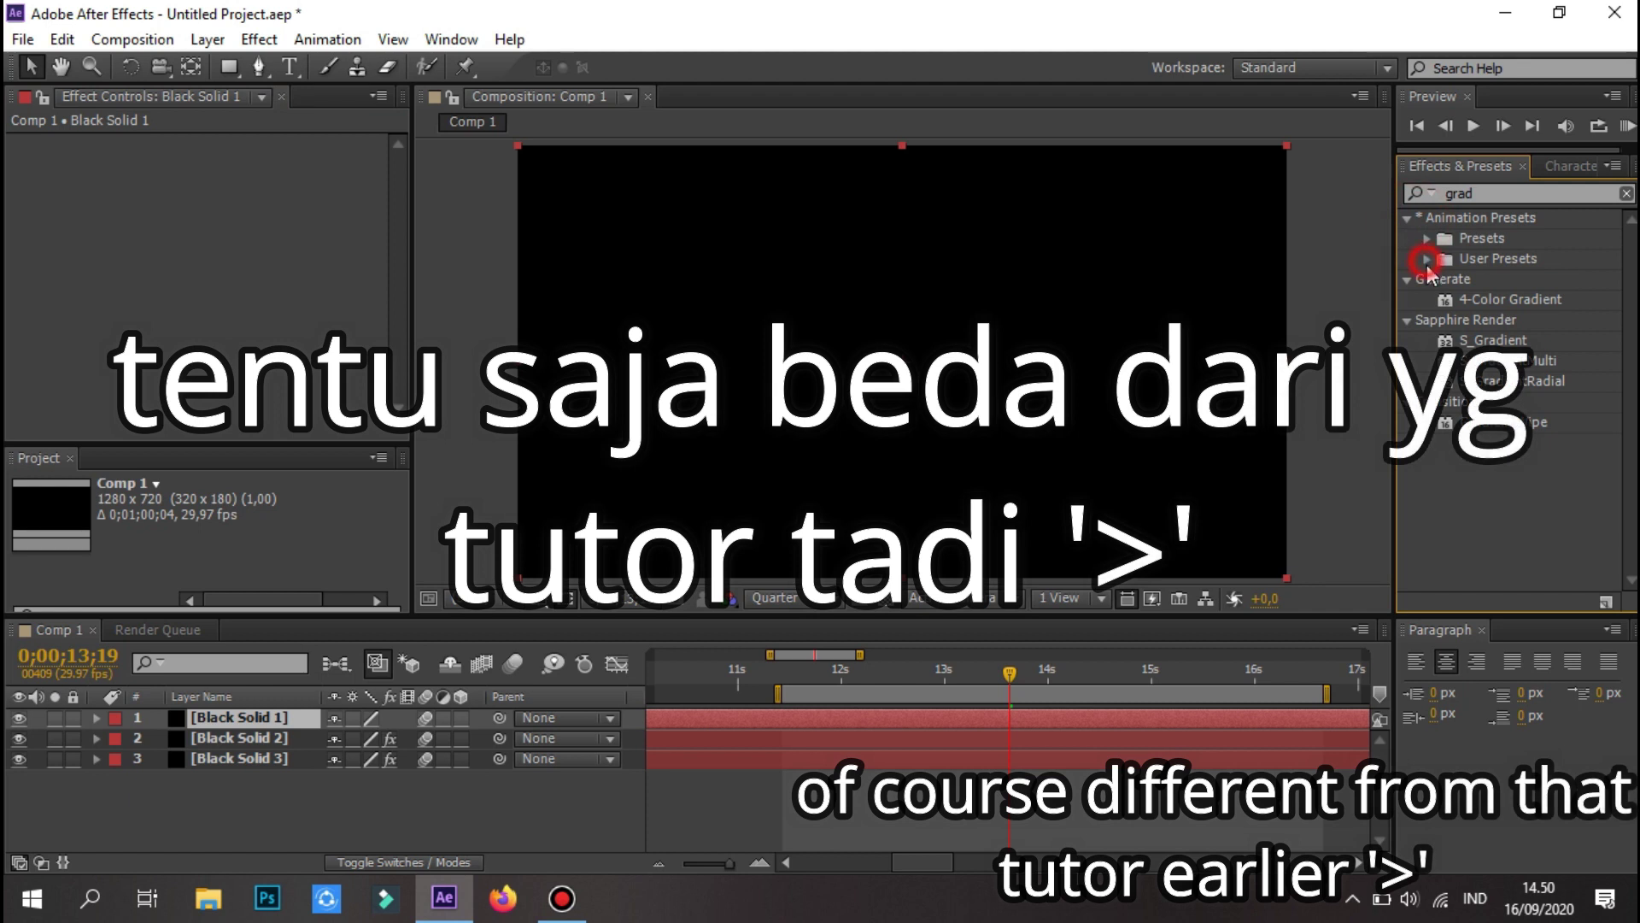
click(1425, 259)
scroll(1453, 299, down, 1)
click(1486, 301)
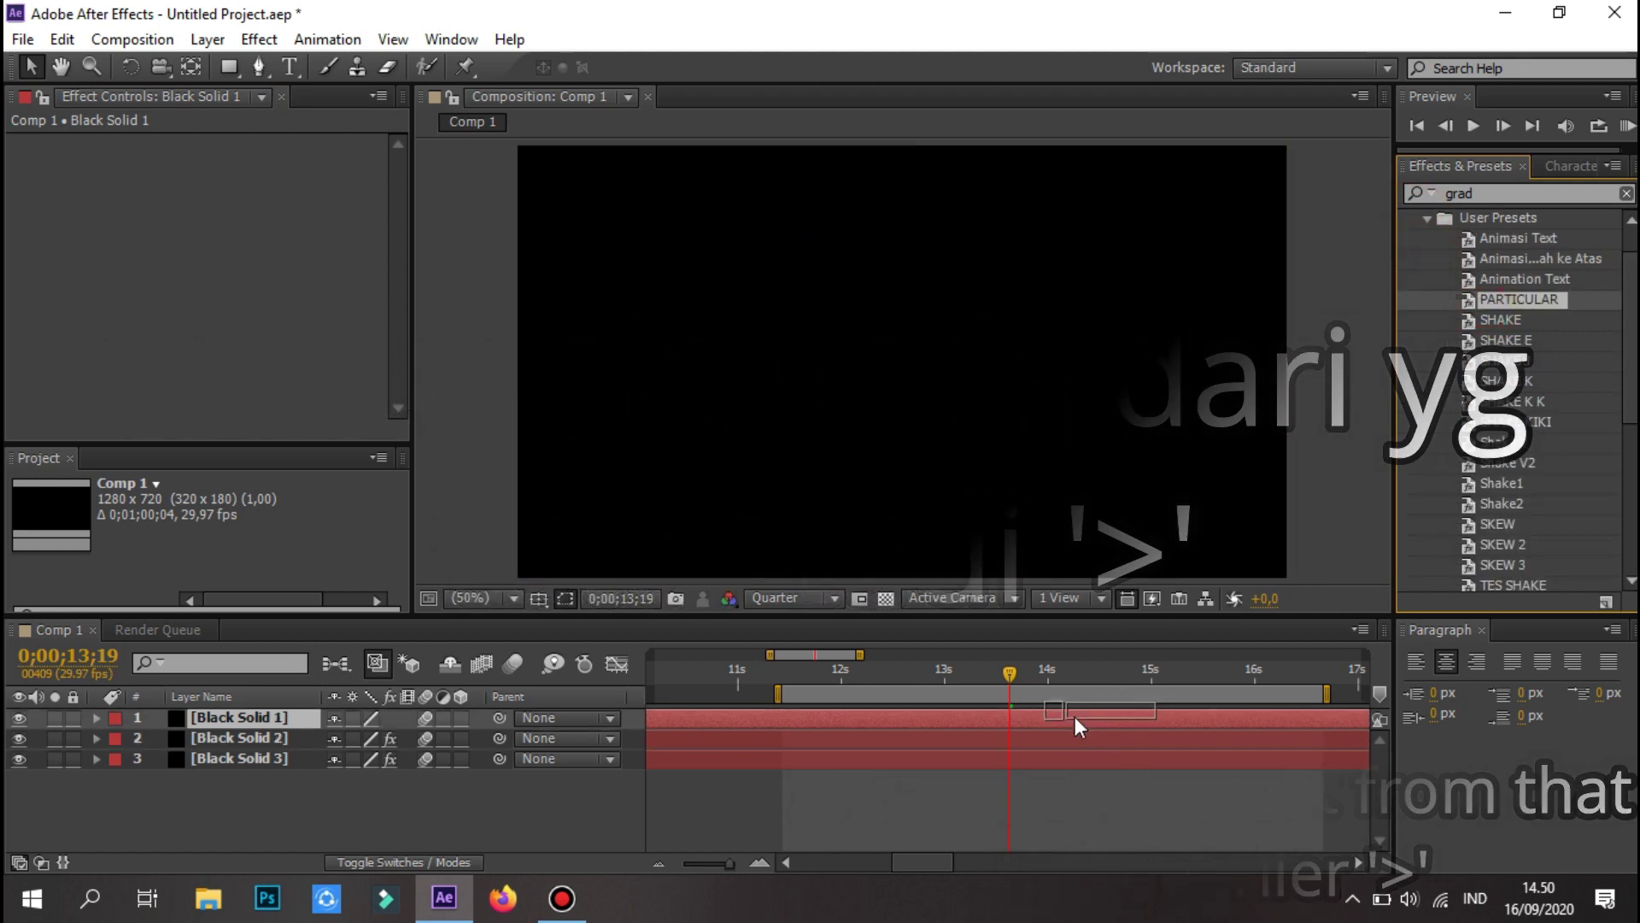
drag(1486, 308, 1074, 717)
scroll(1510, 487, down, 5)
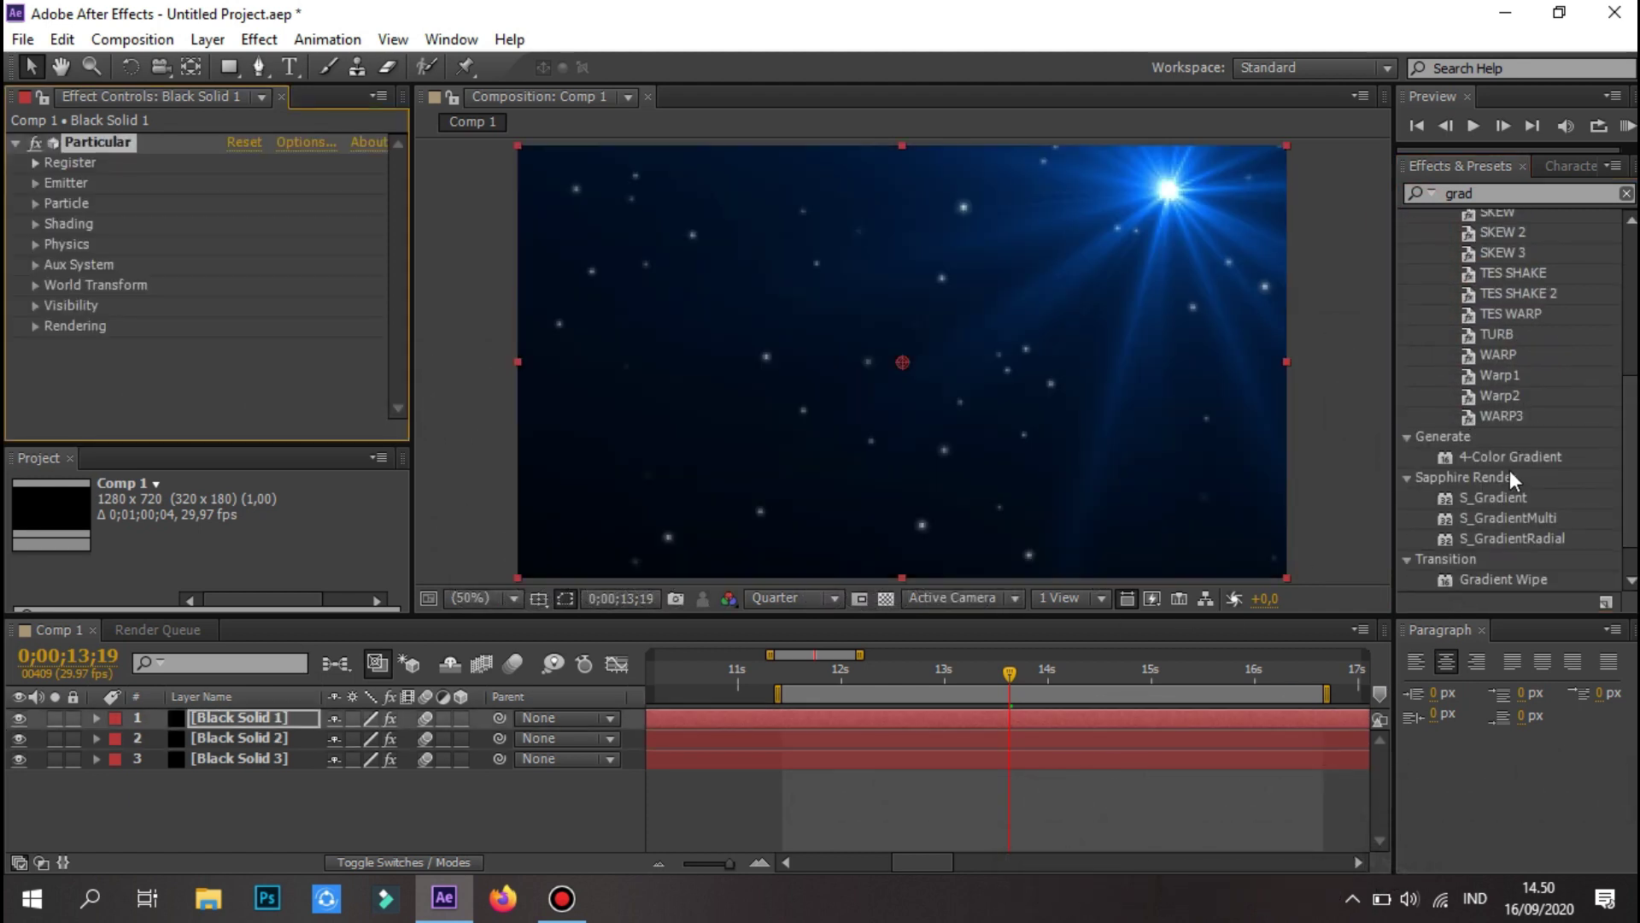
click(1626, 126)
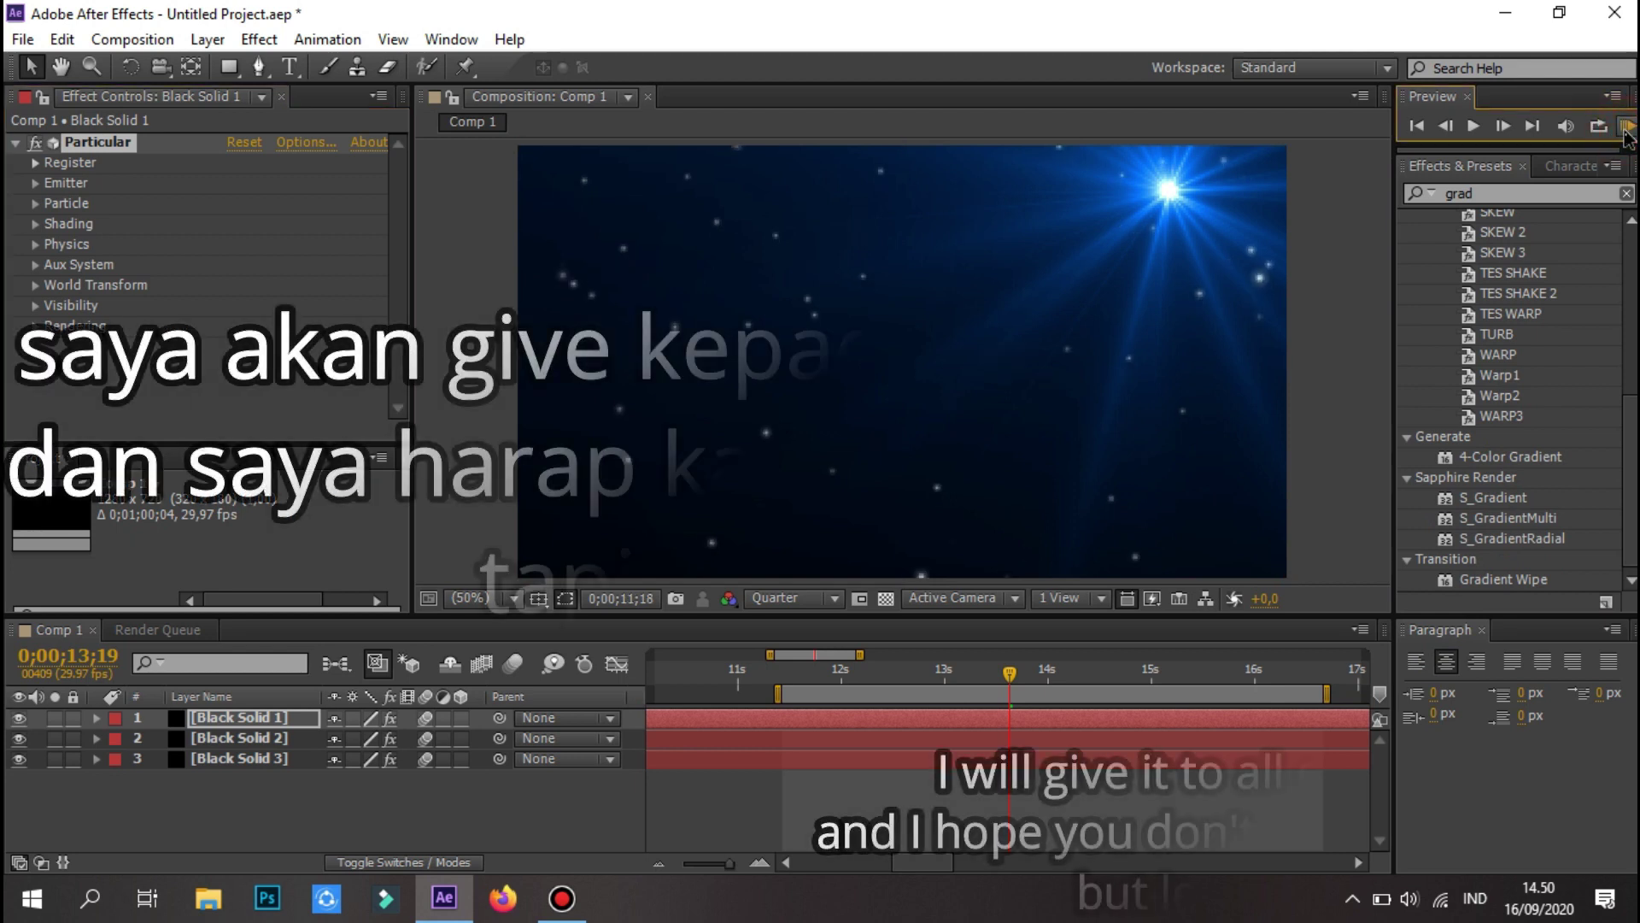